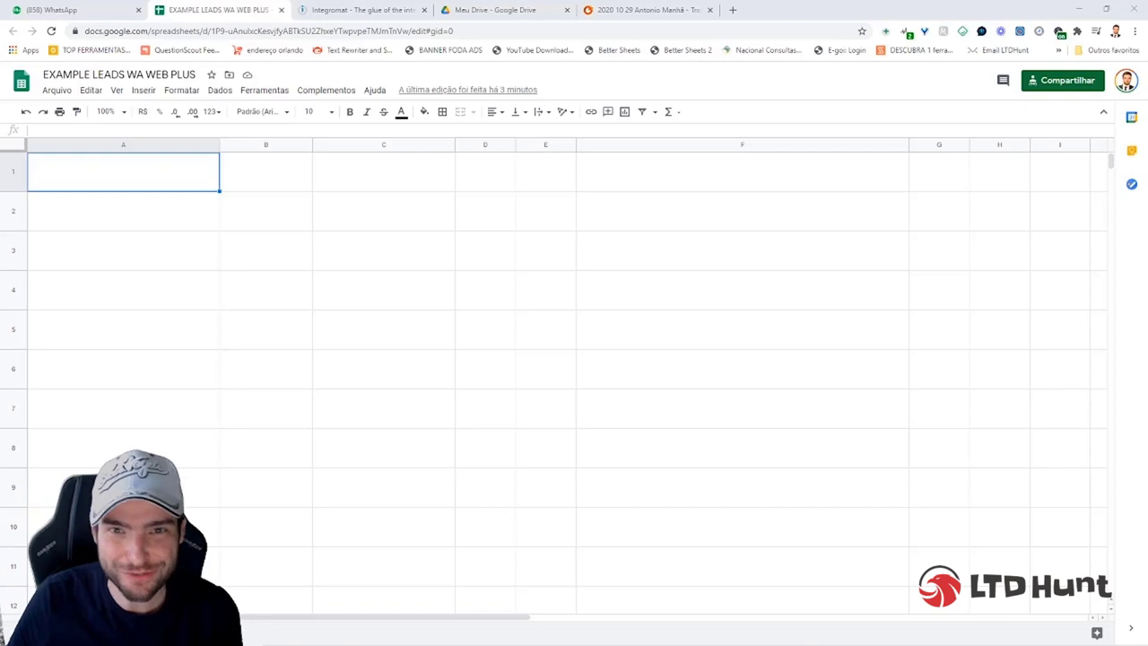
Review the WhatsApp registration chat and the lead's name, phone, e-mail and date recorded in the EXAMPLE LEADS WA WEB PLUS spreadsheet
click(40, 10)
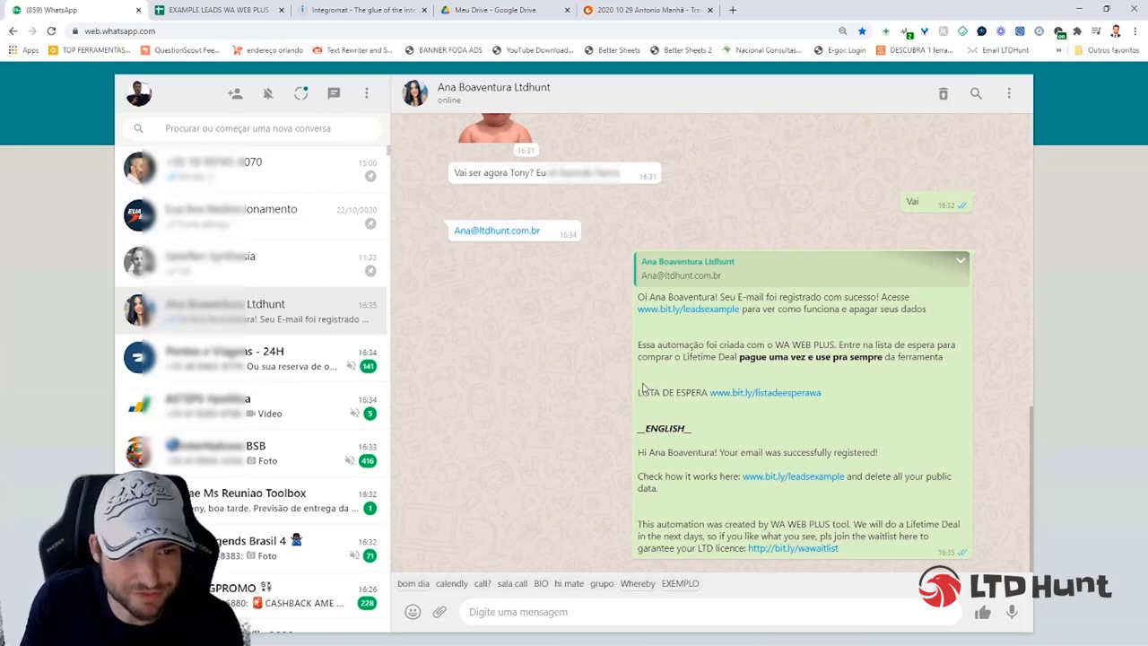
click(224, 10)
click(178, 221)
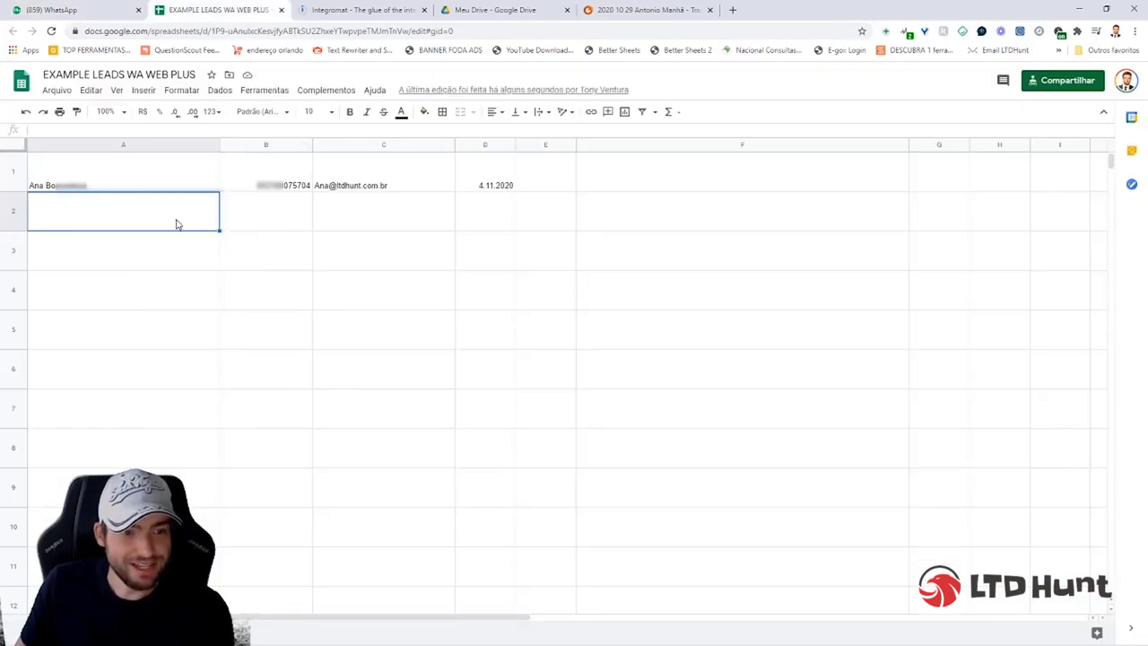
click(529, 187)
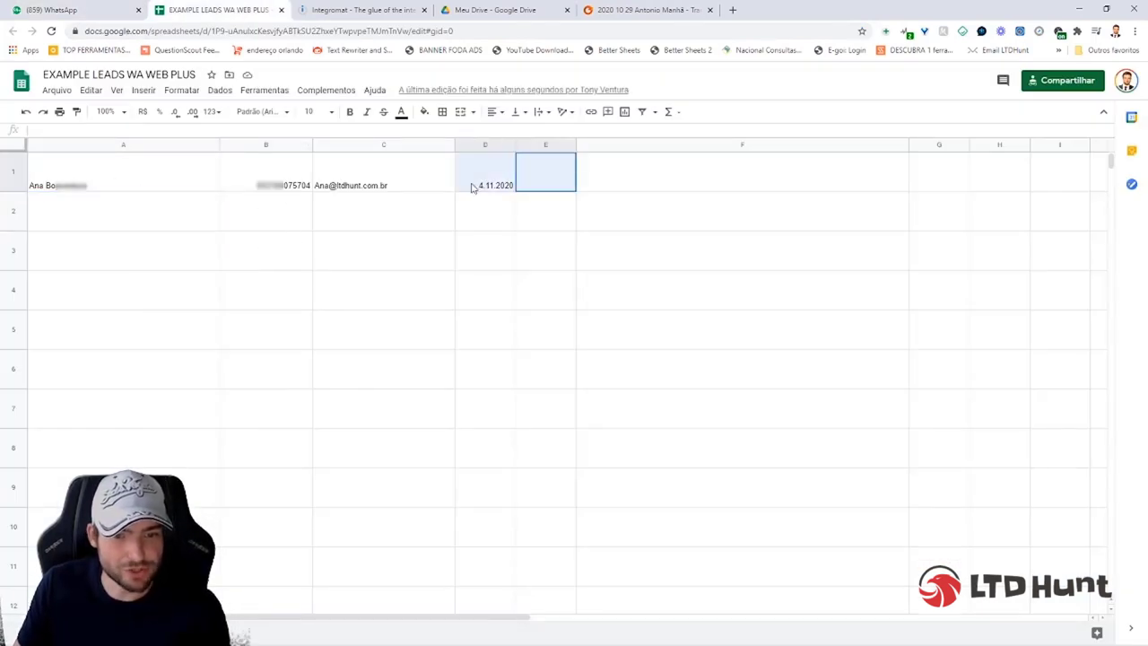
click(367, 182)
click(305, 184)
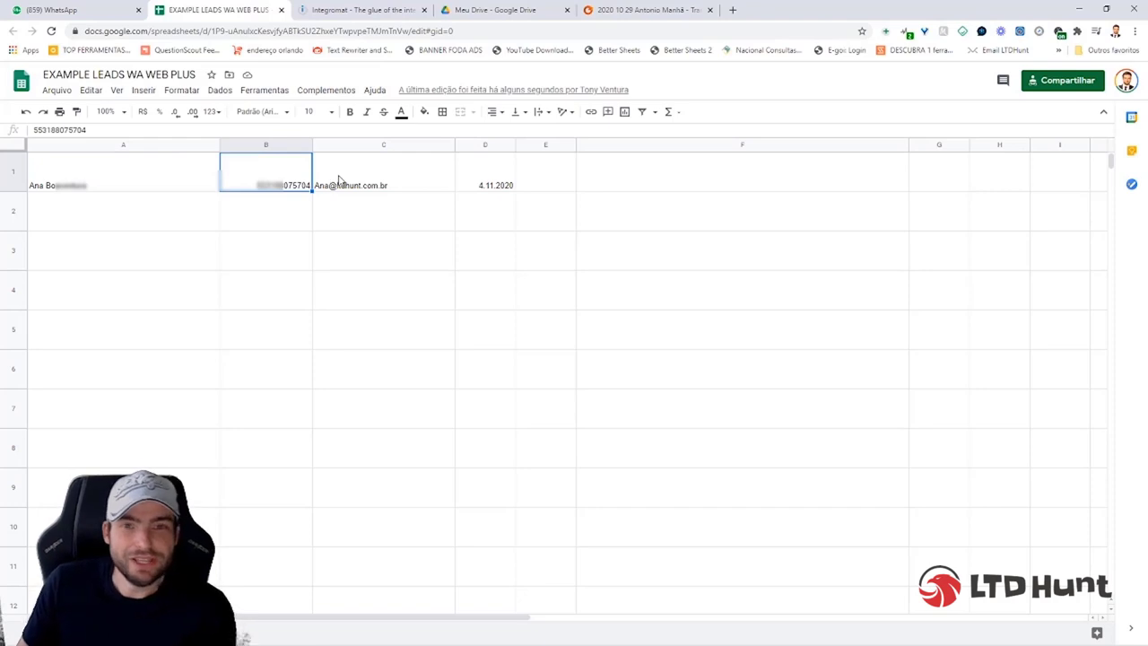
key(Down)
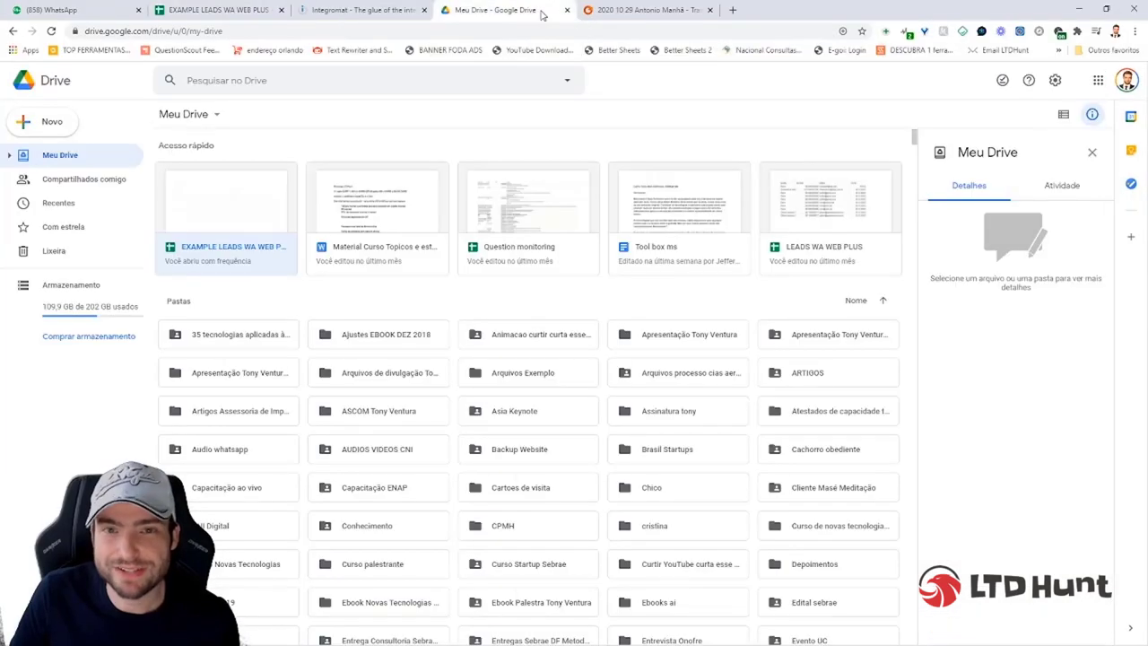
Create a new Google Sheets spreadsheet from Drive and name it LEAD ZAP EXEMPLO
click(41, 126)
click(122, 230)
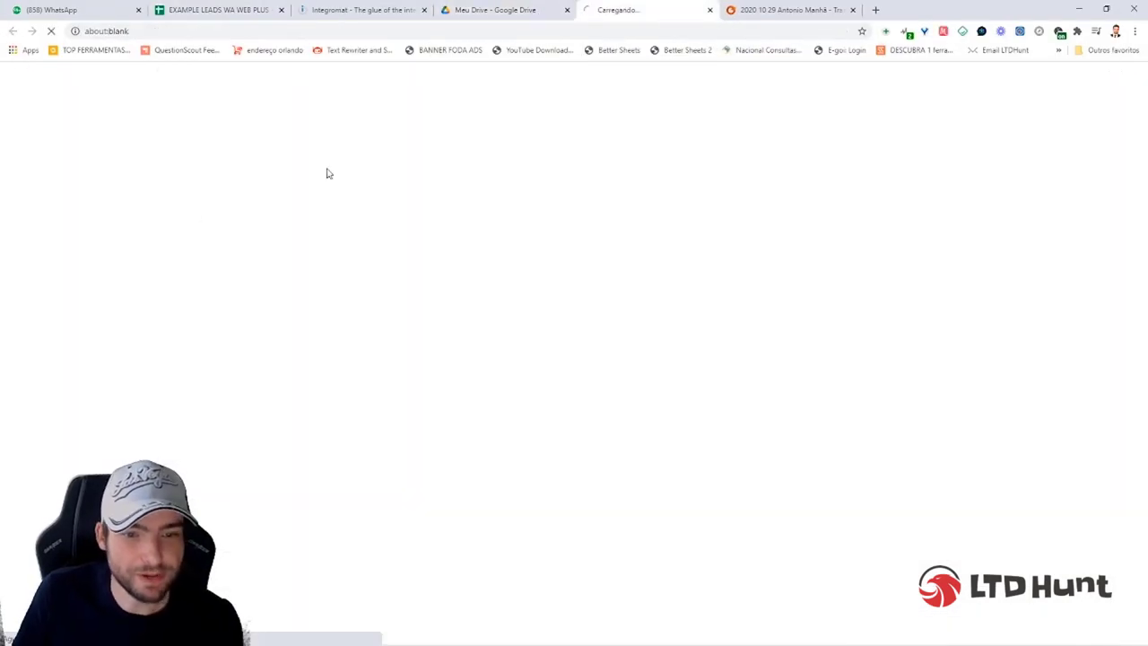
click(103, 77)
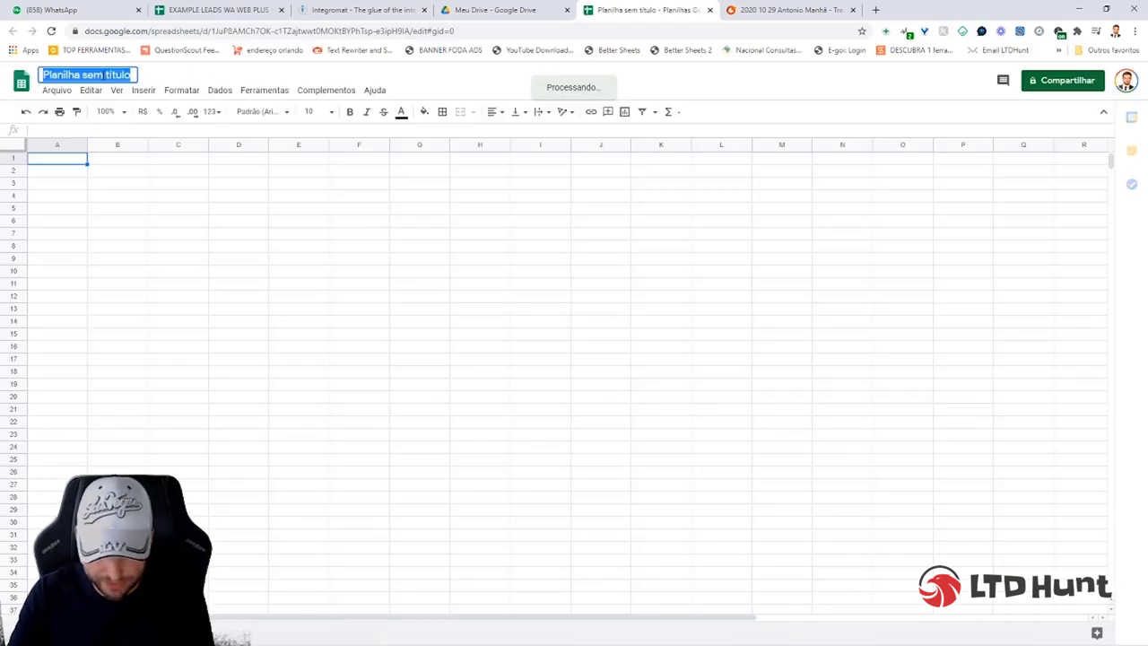
text(LEAD ZAP EXEMPLO)
key(Return)
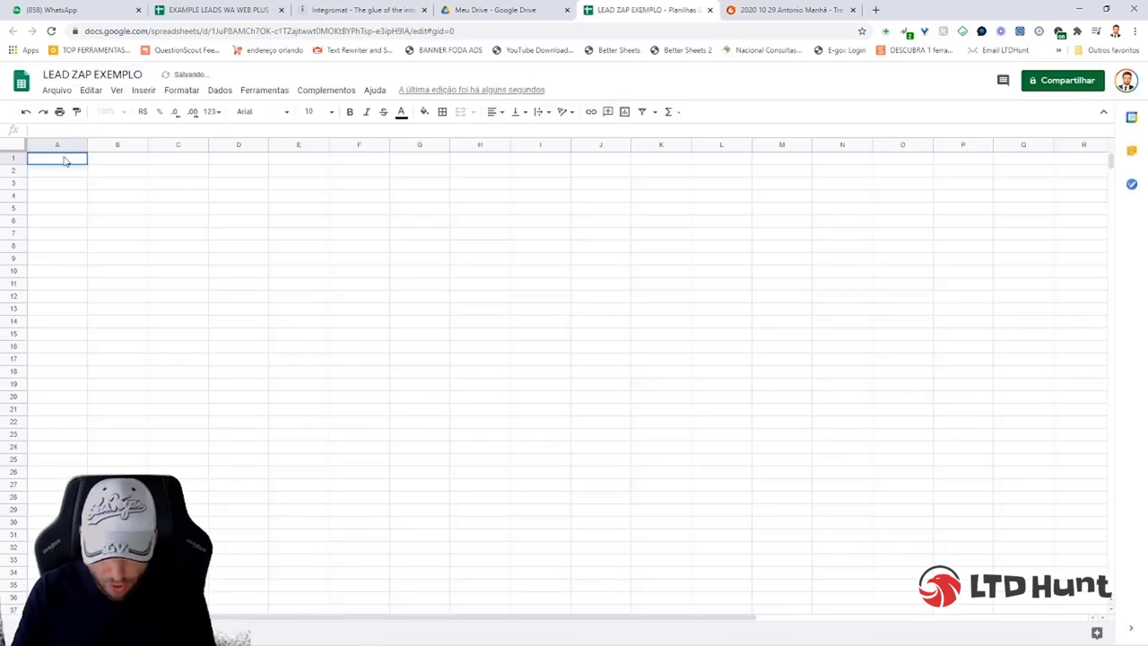
Enter the column headers NOME, TELEFONE, EMAIL and DATA in cells A1 to D1
text(NOME)
click(118, 158)
text(TELEFON)
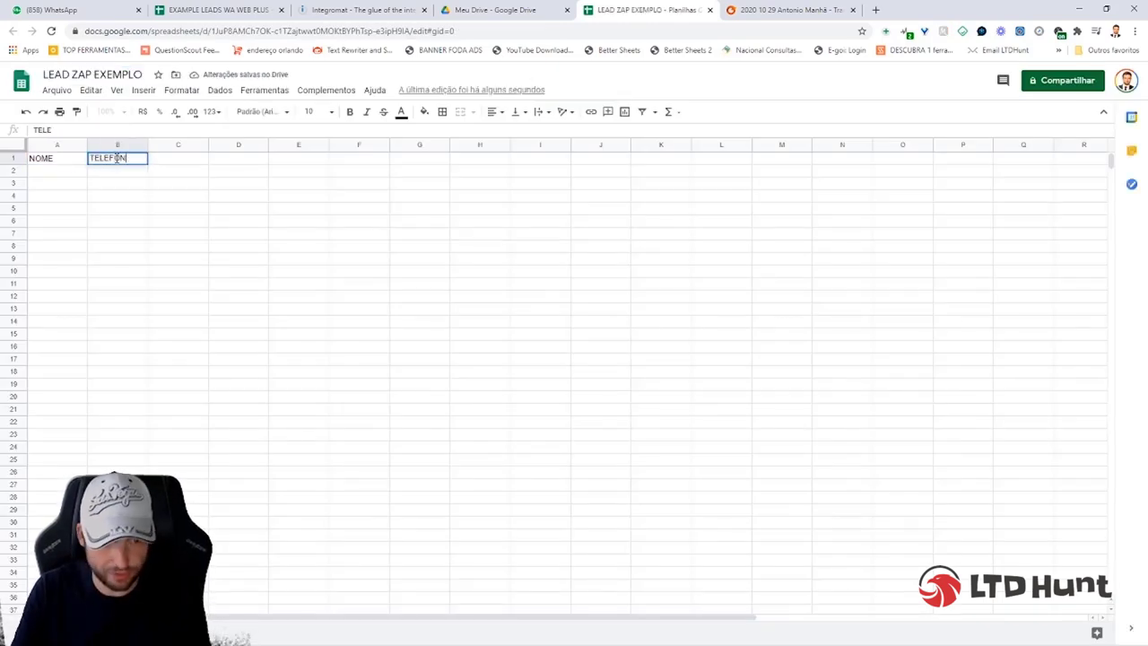
text(E)
click(167, 160)
text(EMAIL)
click(235, 159)
text(DATA)
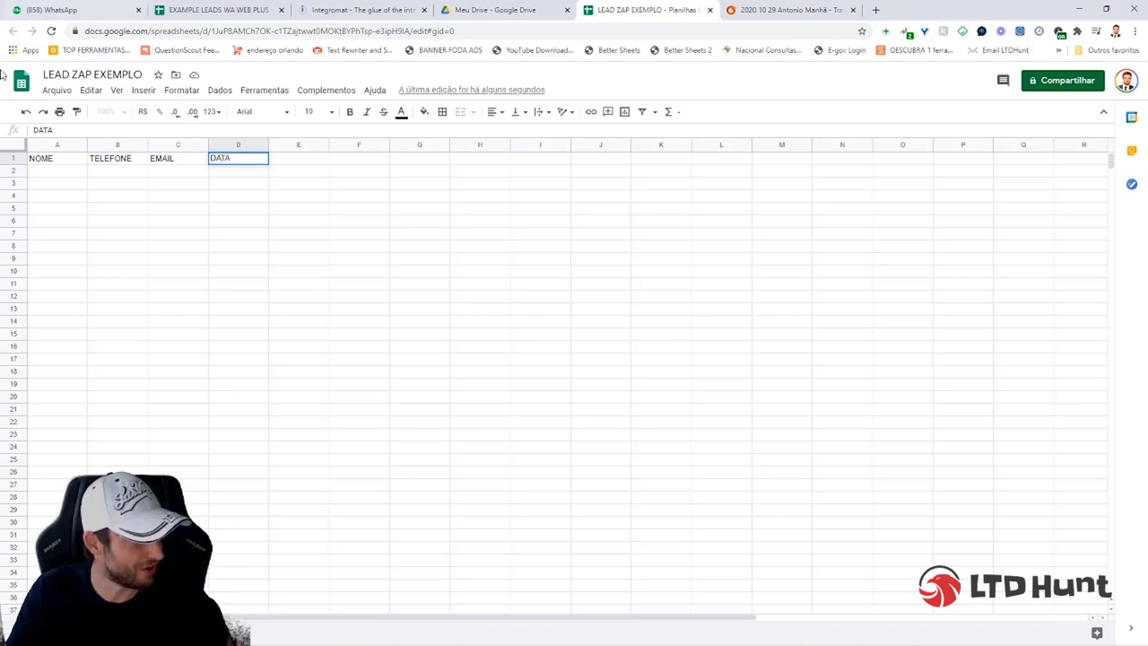
Switch to Integromat and examine the price and monthly operations of the Free and Basic plans
click(377, 10)
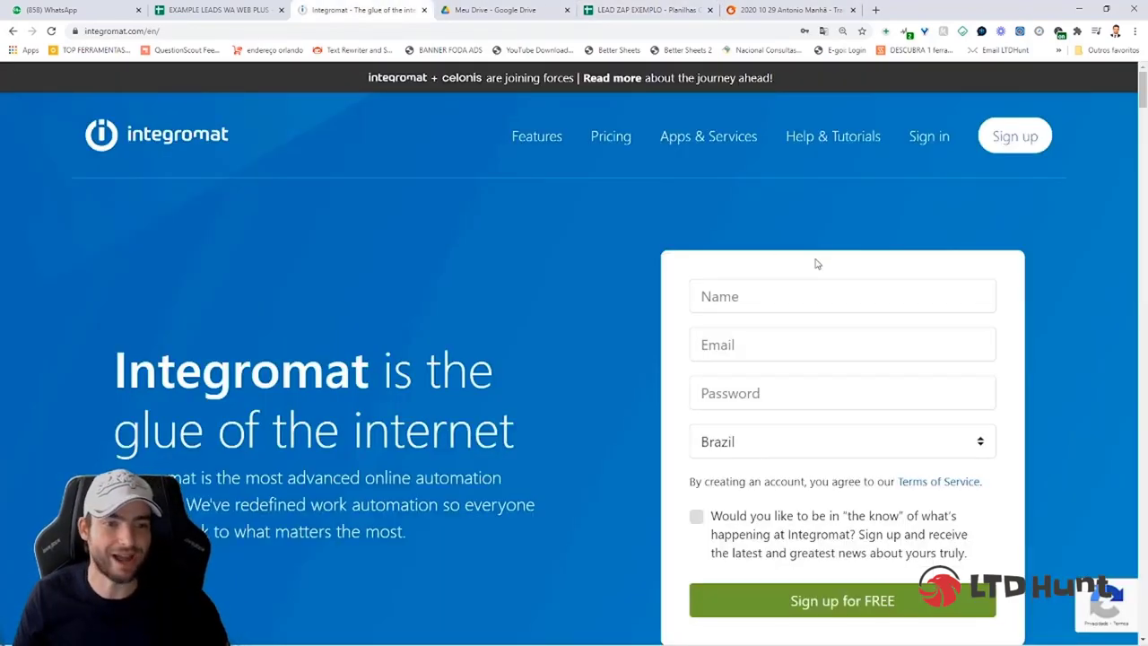
click(611, 136)
scroll(261, 290, down, 2)
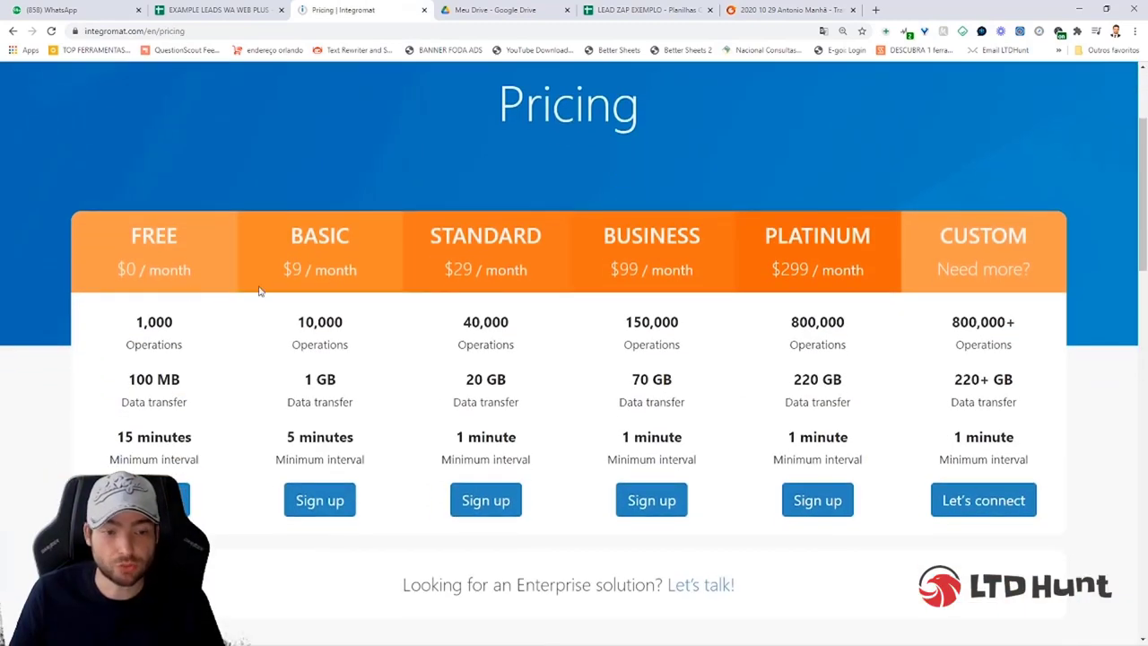
mouse_move(120, 326)
mouse_down()
mouse_move(186, 341)
mouse_move(128, 321)
mouse_up()
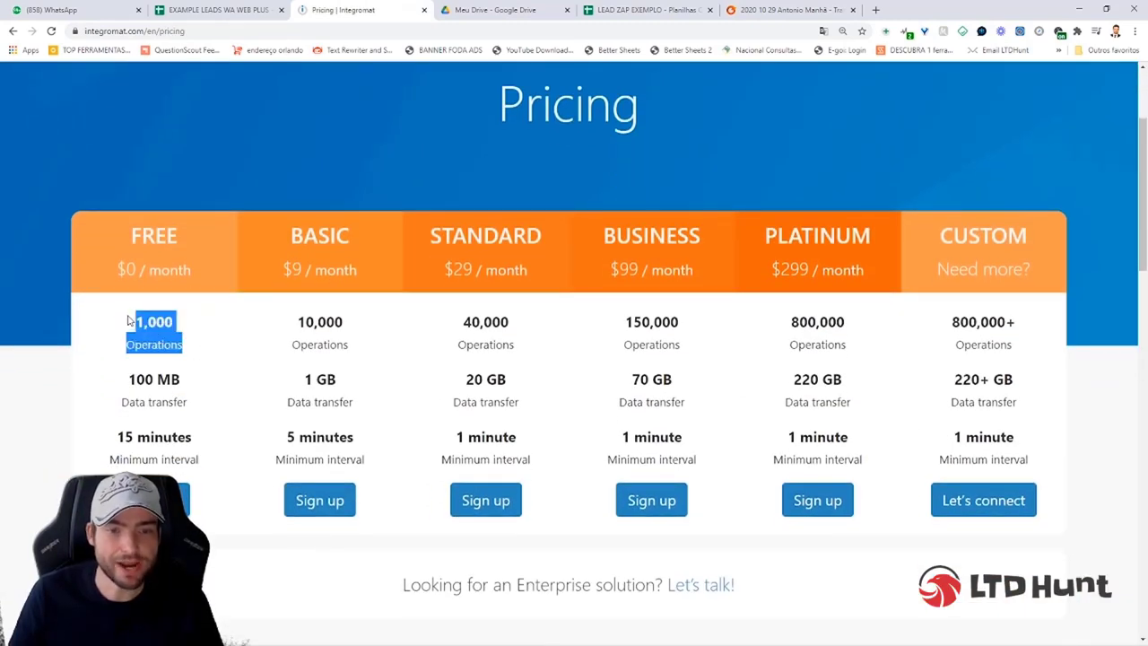
click(128, 321)
scroll(179, 287, down, 1)
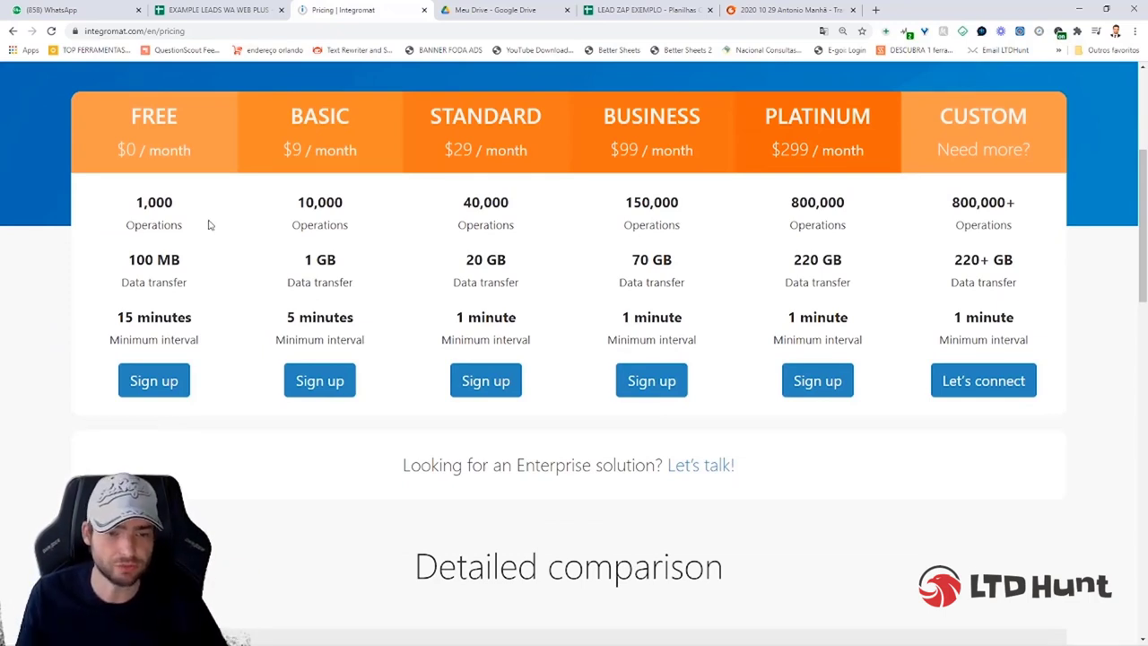
drag(275, 140, 366, 150)
click(366, 150)
drag(344, 203, 298, 203)
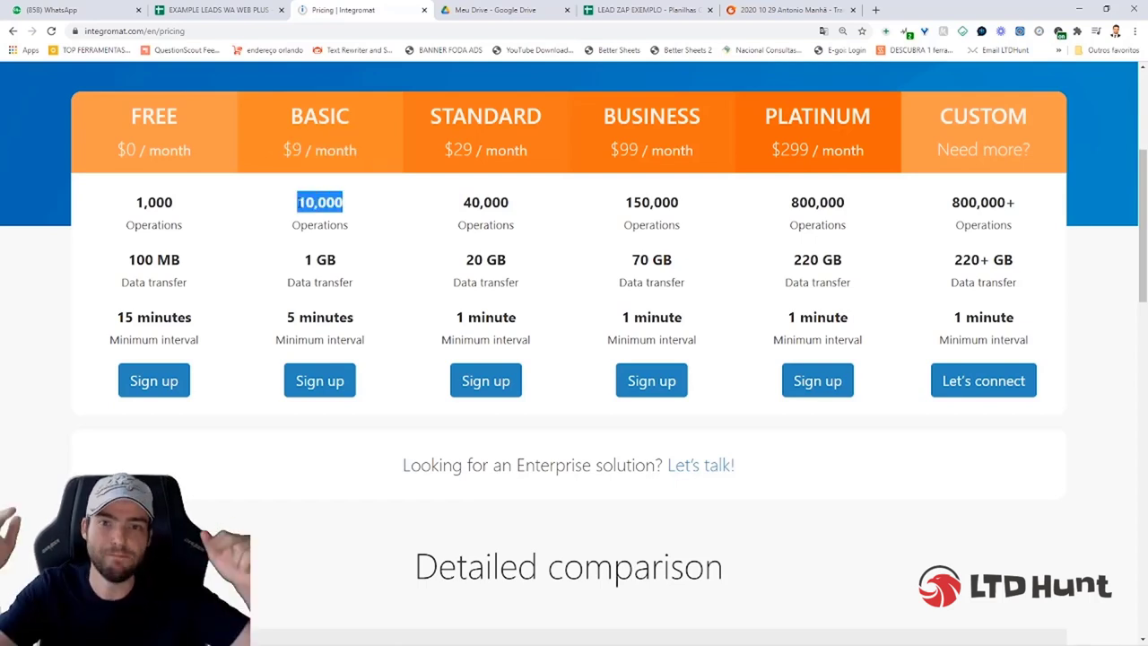
double_click(310, 225)
scroll(355, 246, up, 3)
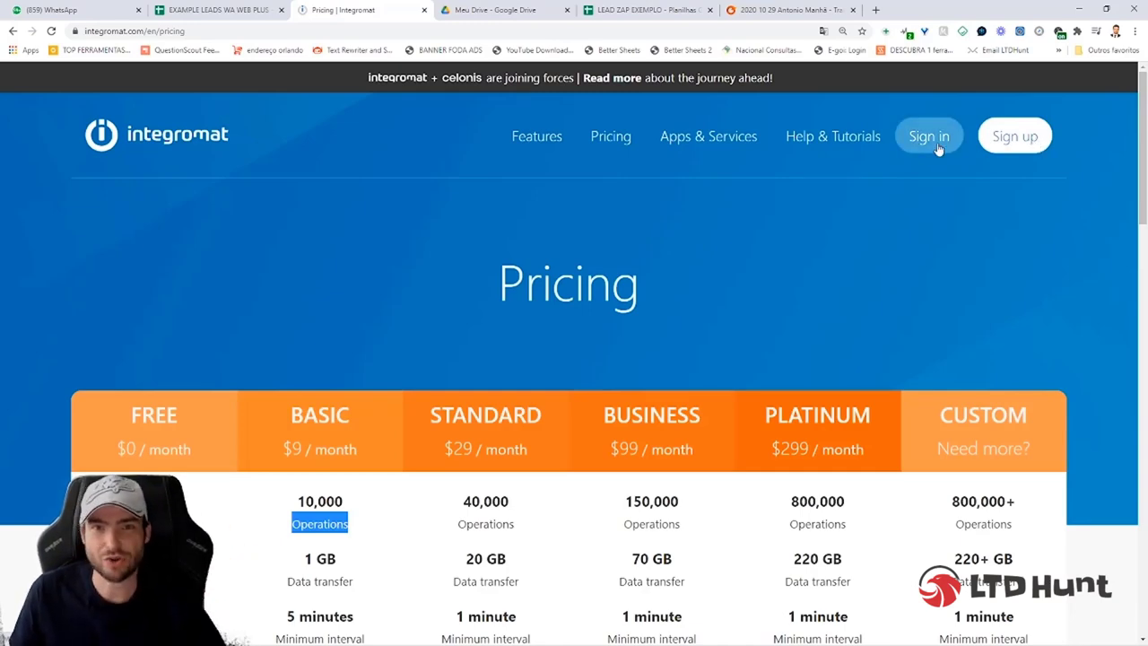
Sign in to Integromat and start a new scenario from the list of all scenarios
click(938, 149)
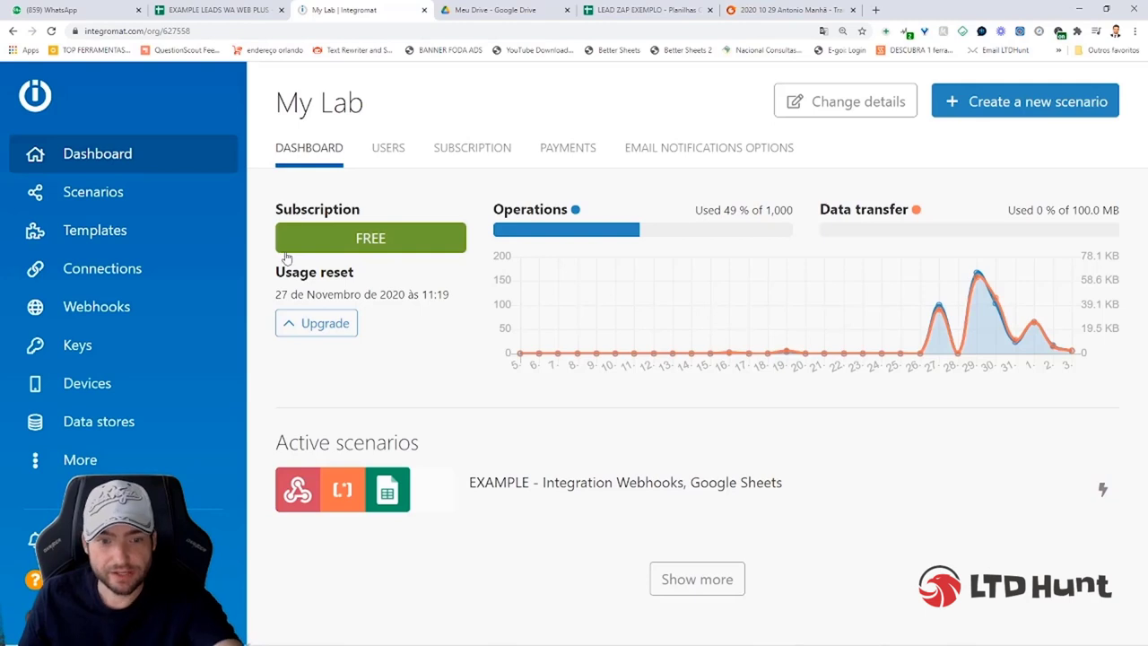
click(133, 201)
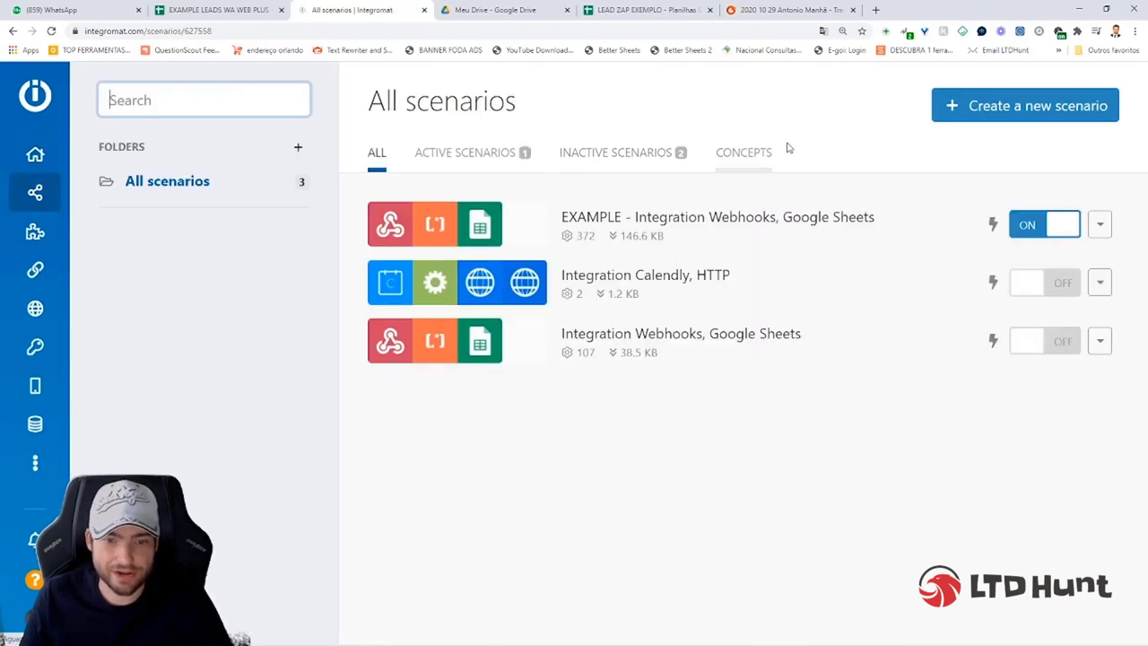
click(1032, 117)
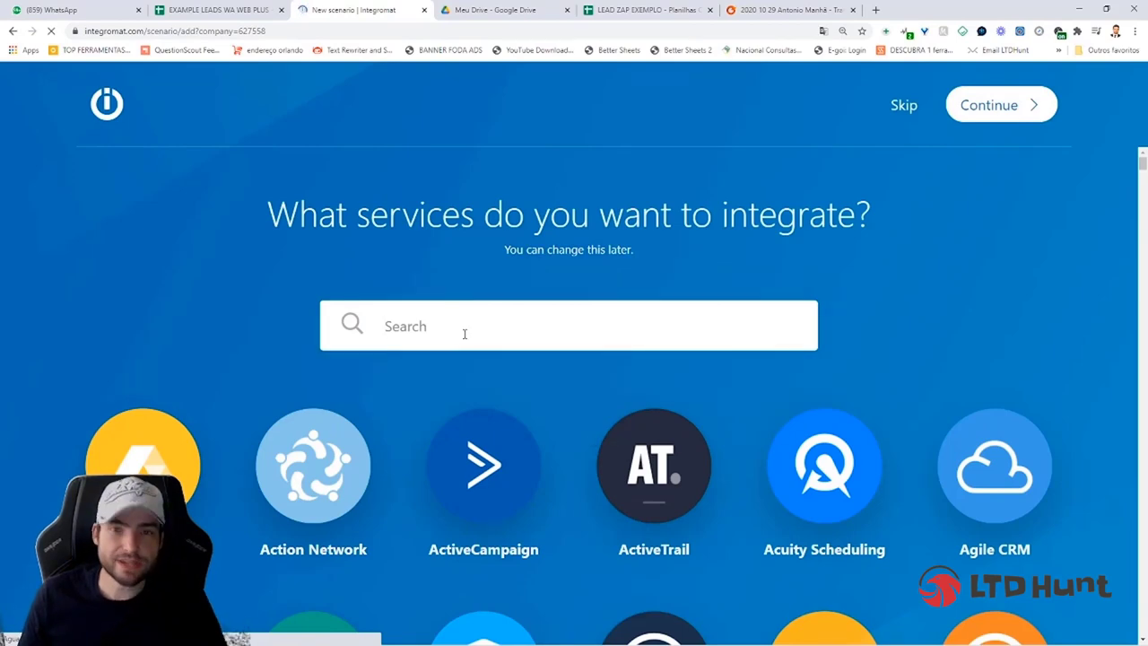
Search the services for "google sheet" and select Google Sheets for the new scenario
text(gooogle sheet)
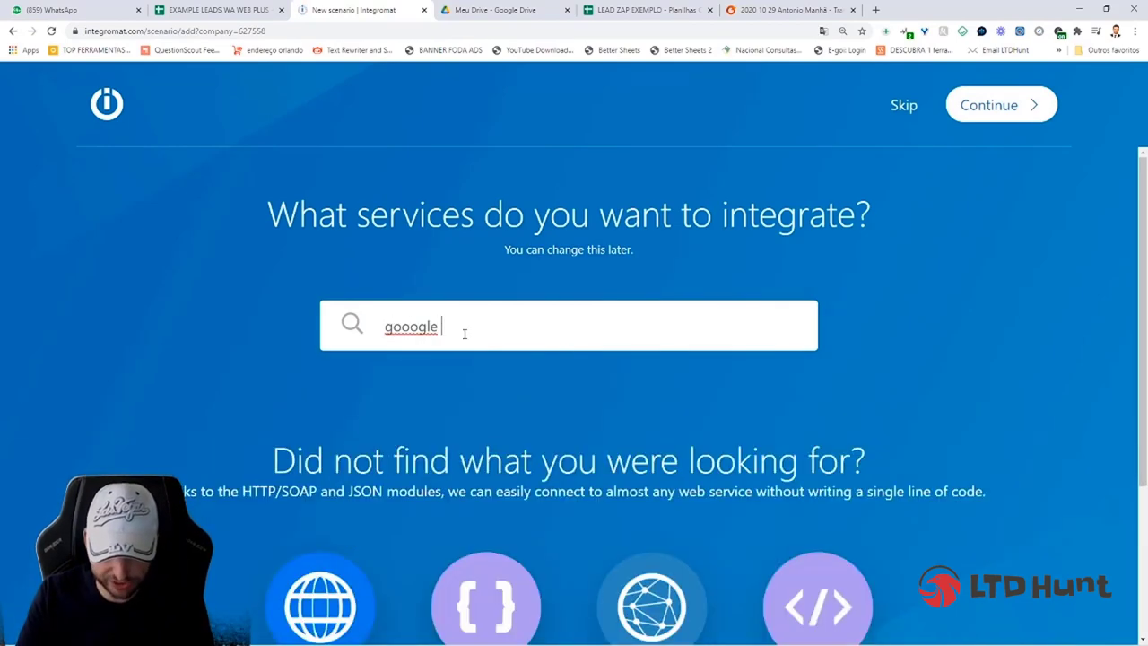
click(413, 327)
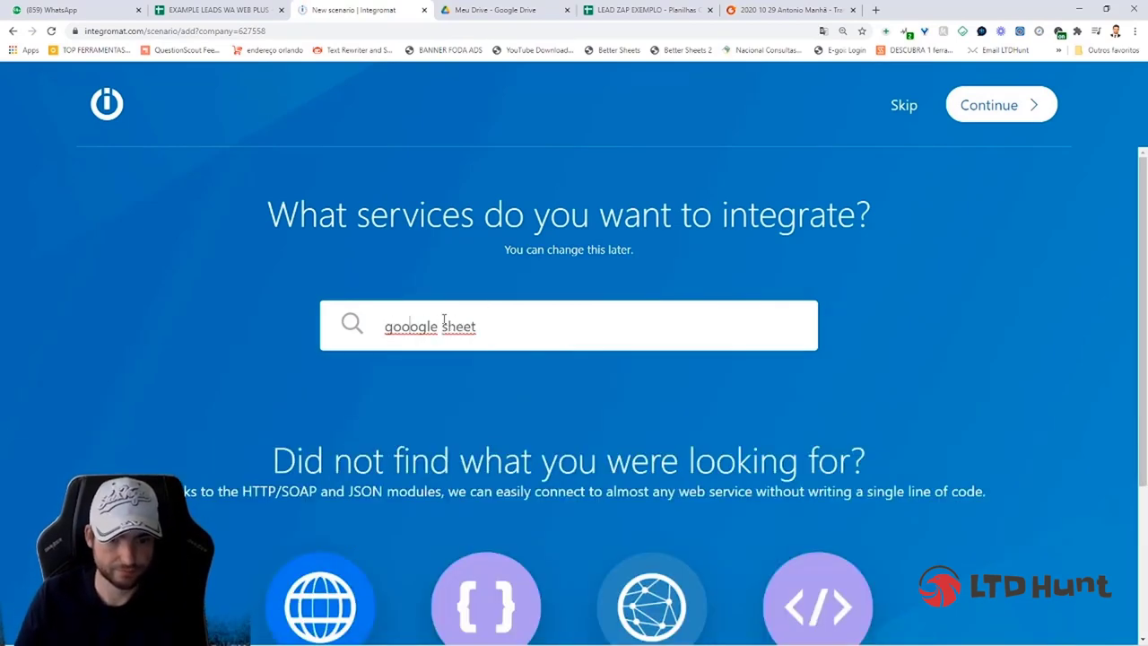
key(BackSpace)
scroll(214, 422, down, 2)
scroll(216, 422, down, 1)
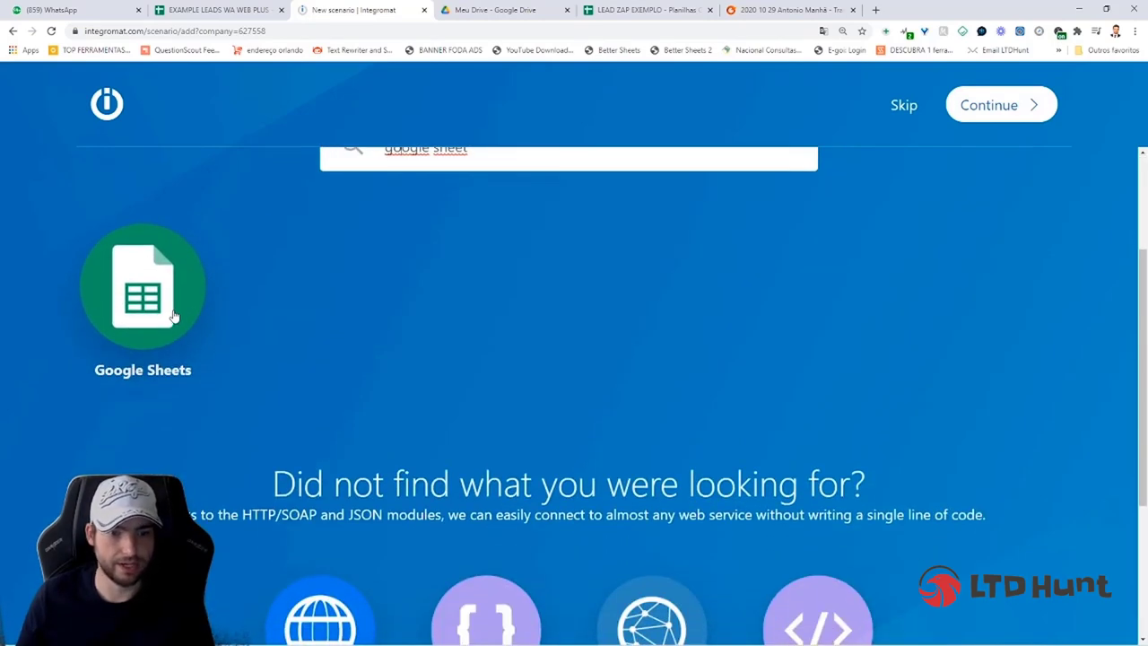
click(143, 300)
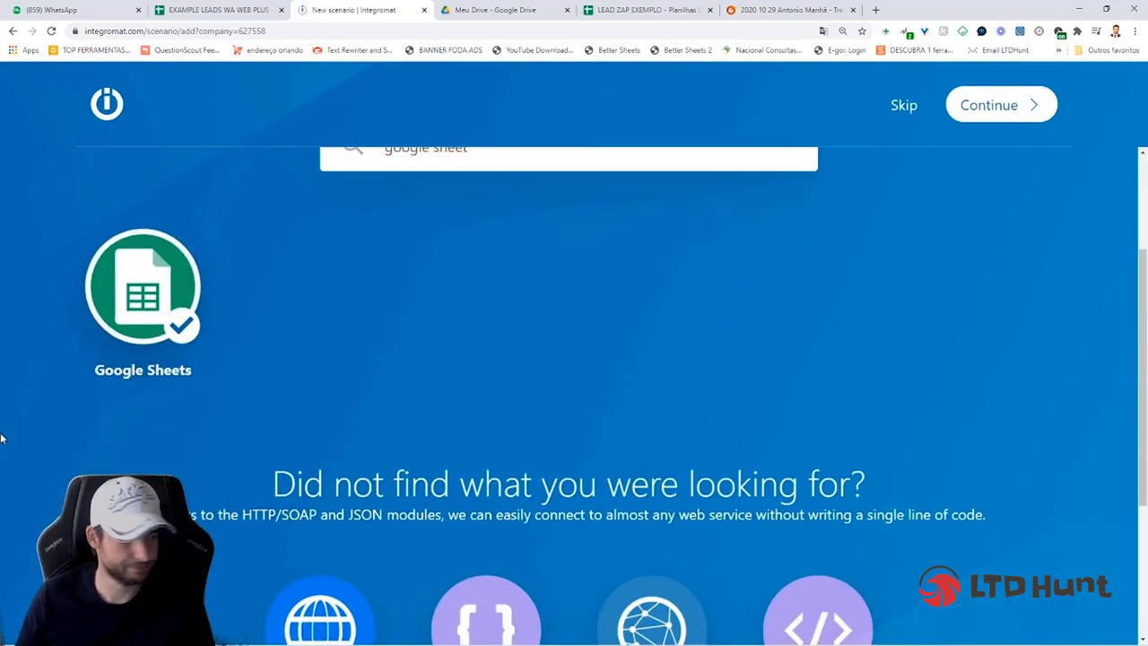
Search for "webhook", add Webhooks to the selected services and continue to the scenario editor
key(ctrl+a)
text(webhook)
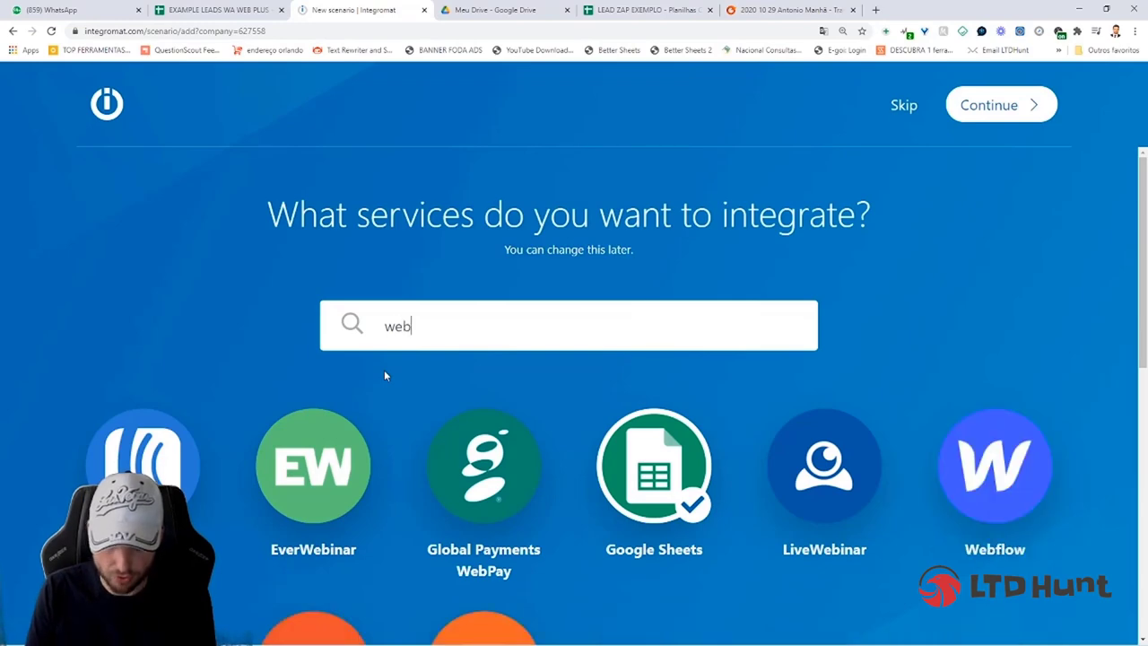
click(344, 473)
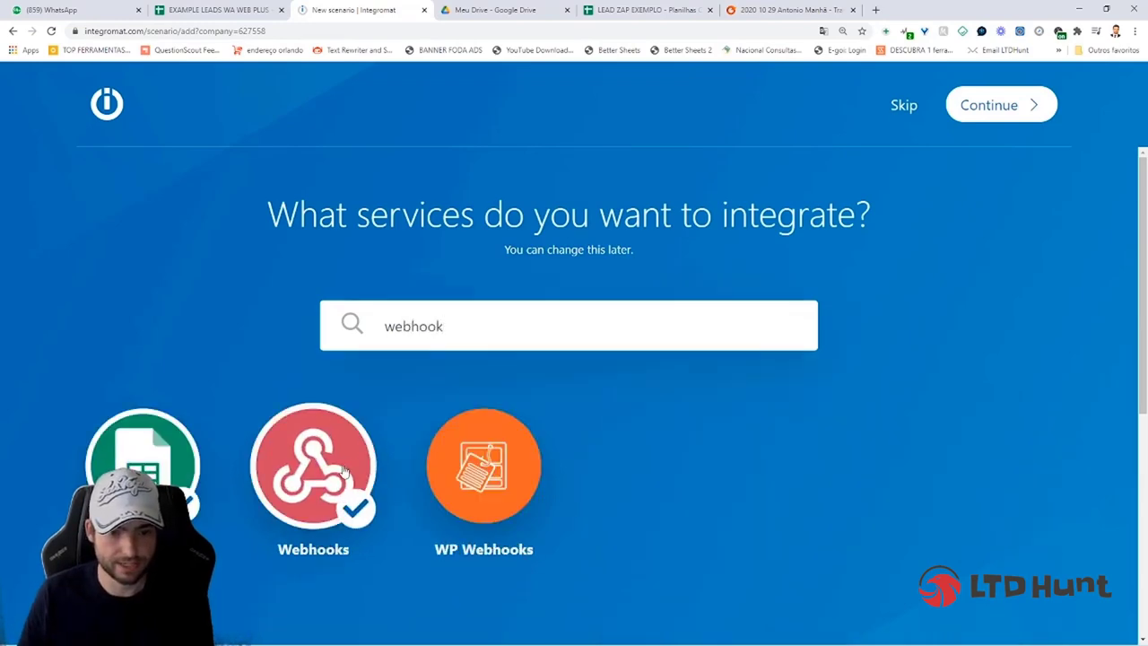
scroll(728, 376, down, 2)
scroll(502, 323, up, 2)
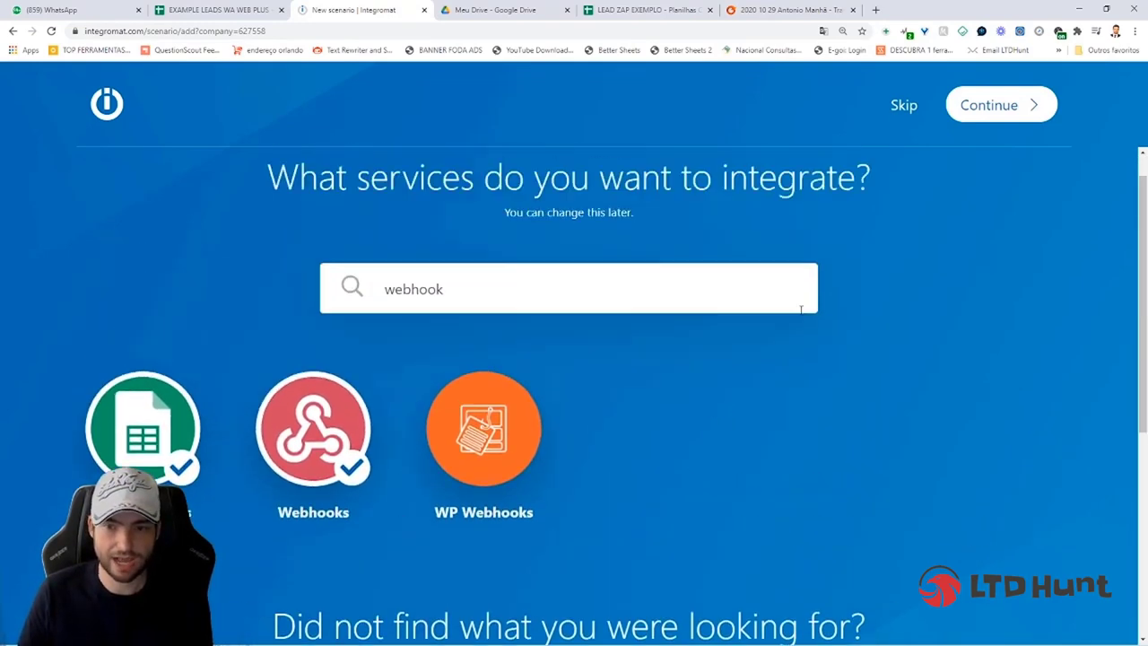
click(997, 105)
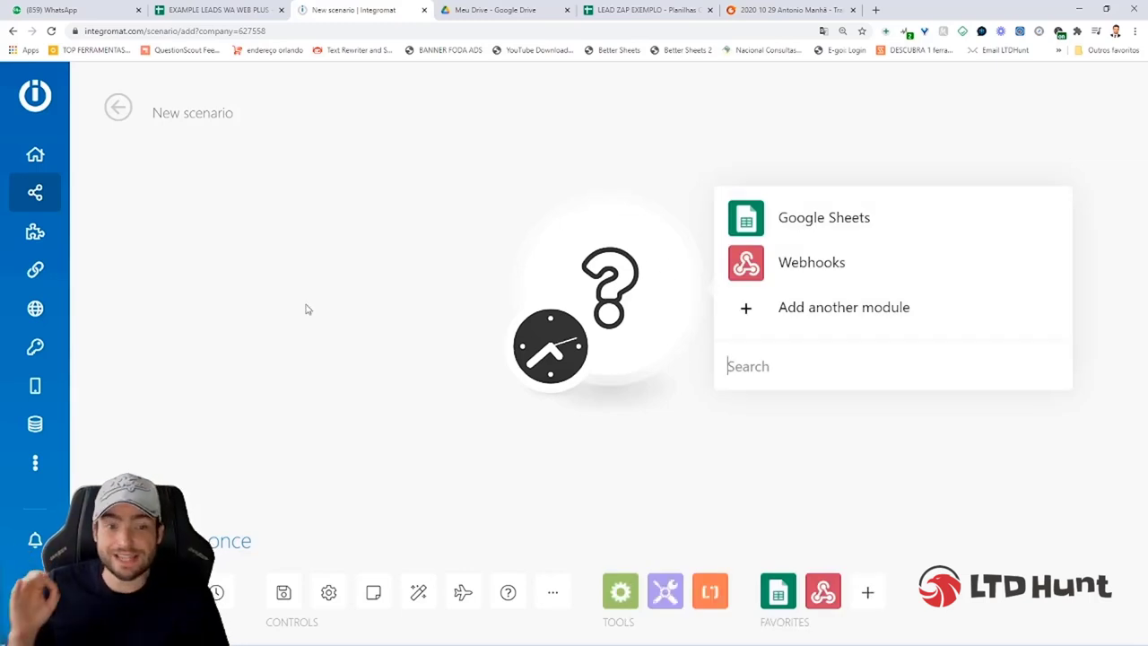
Rename the new scenario as "zap lead exemploo video"
click(231, 117)
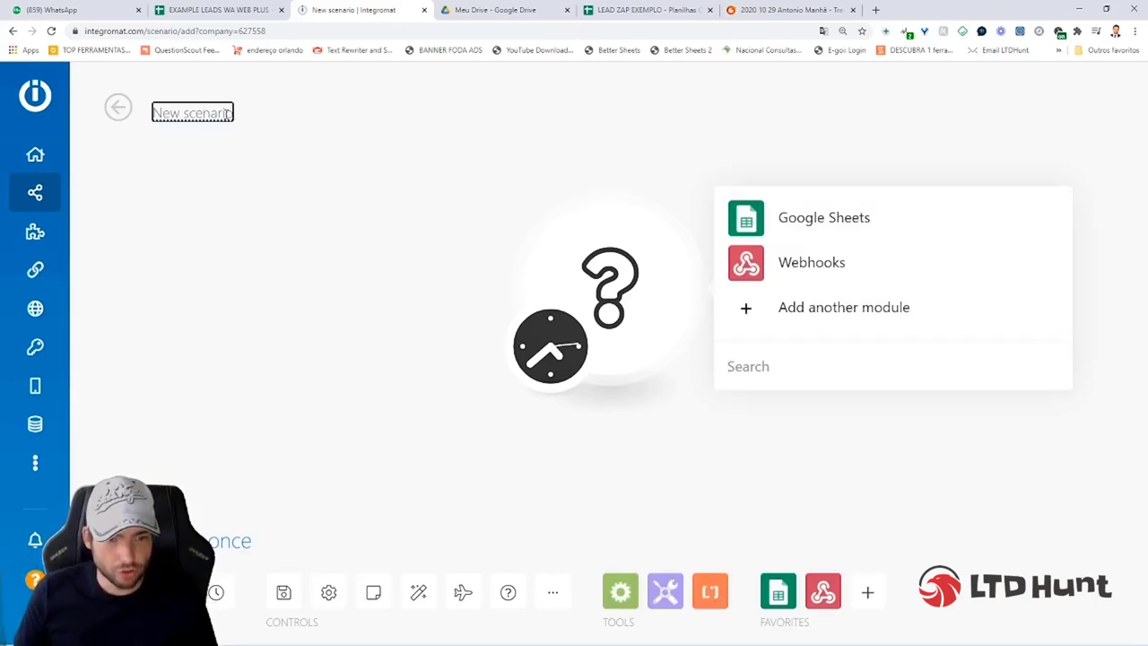
key(ctrl+a)
text(Za)
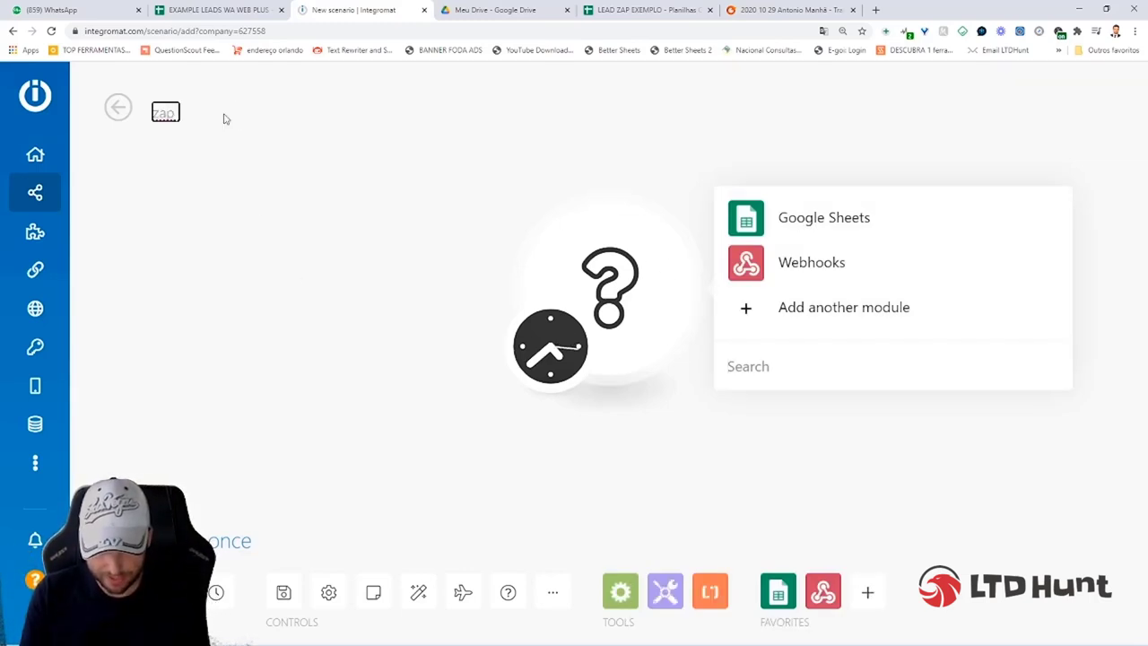
key(Return)
Add a Custom webhook trigger as the first module and create a hook for it named Webhook222
click(826, 265)
click(861, 213)
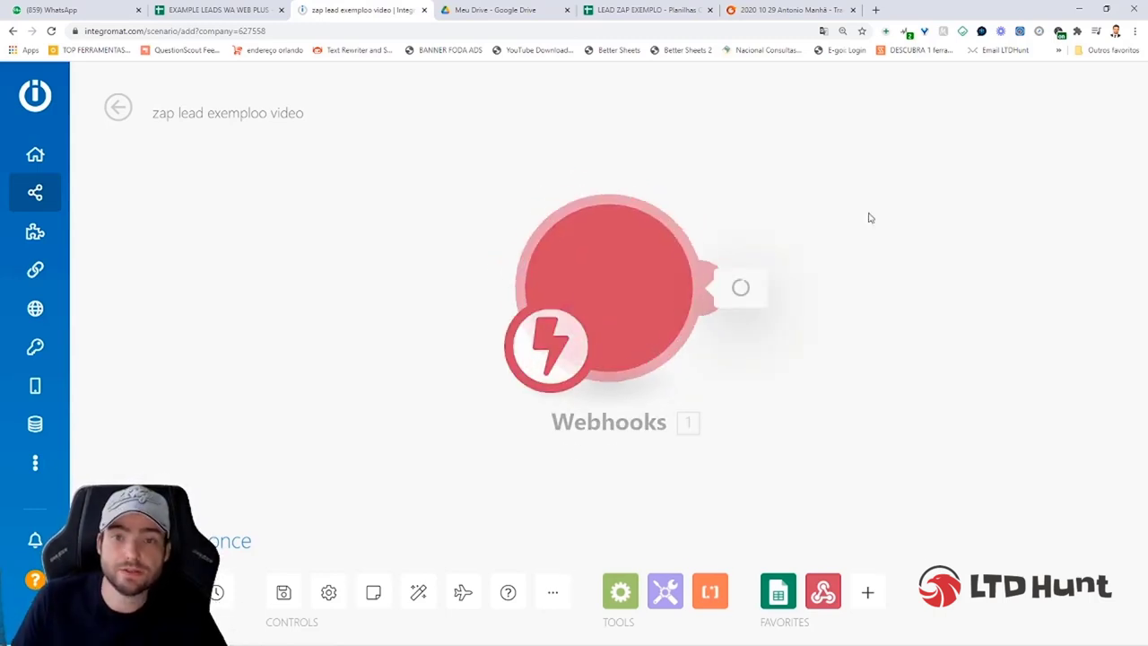
click(1035, 275)
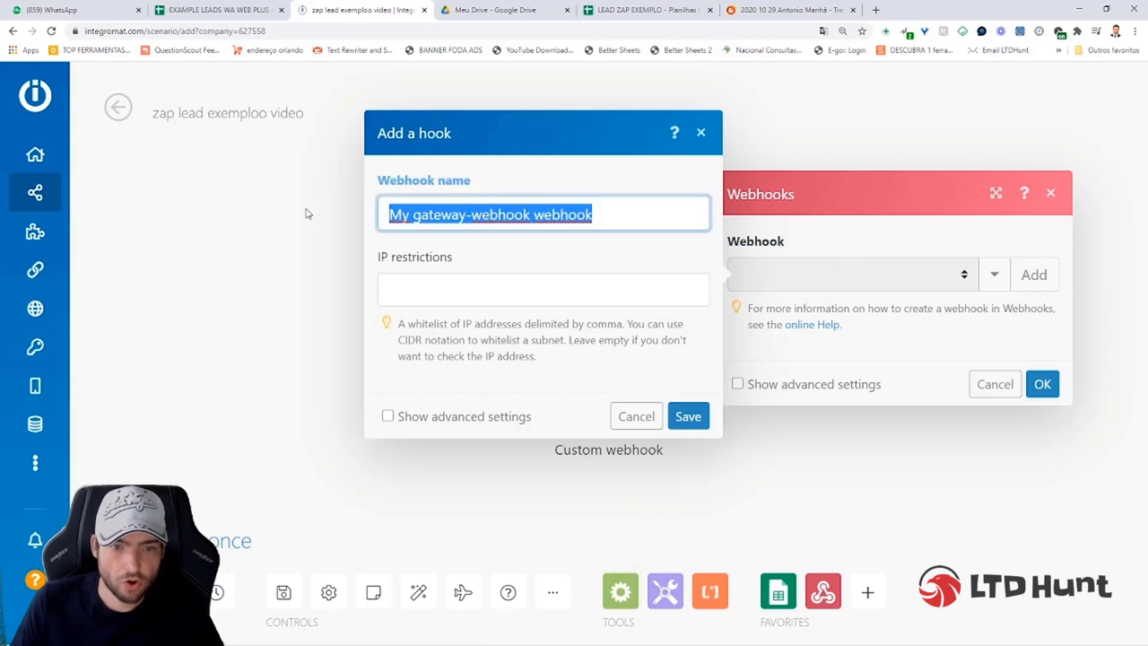
text(Webhook222)
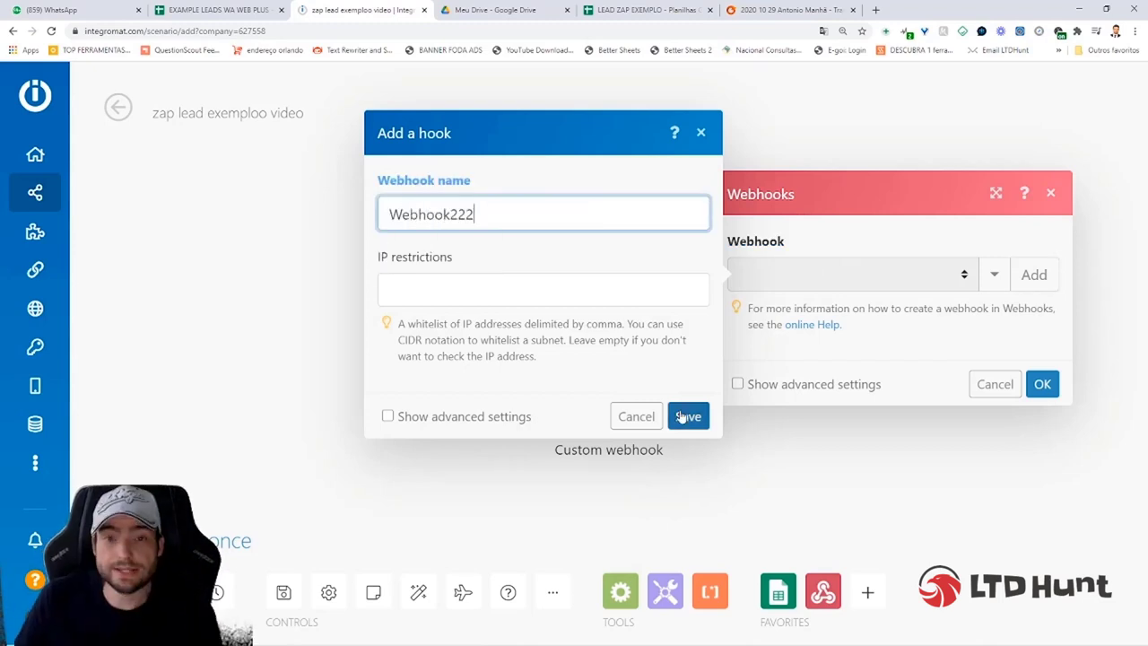
click(681, 416)
Copy the full address of the Webhook222 hook to the clipboard
click(755, 238)
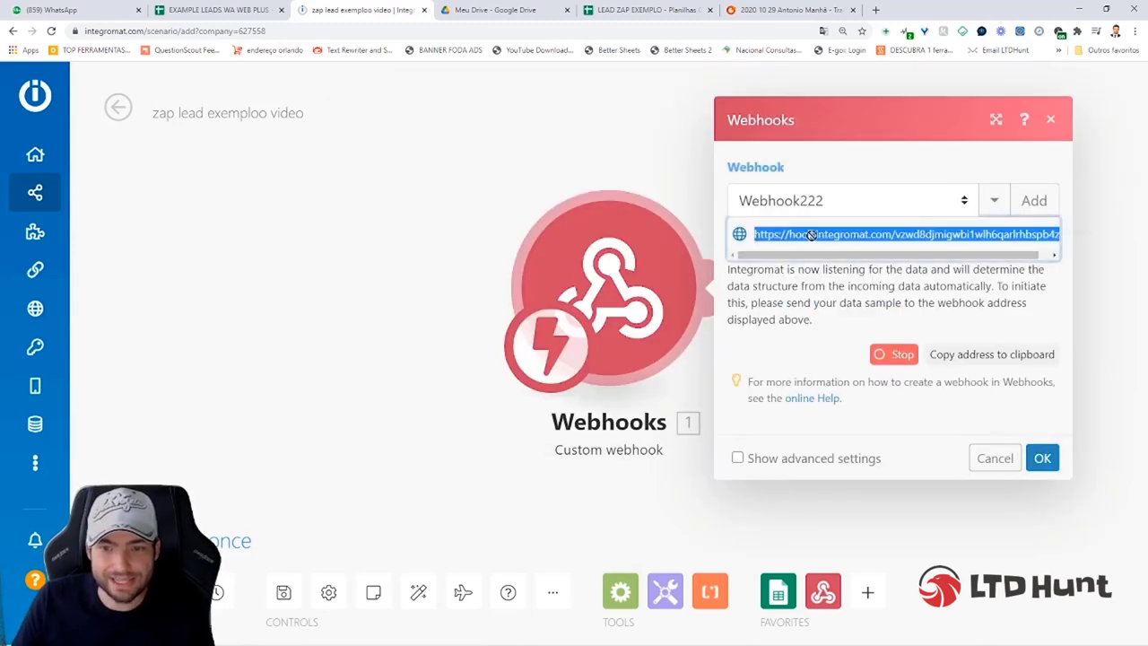
right_click(894, 236)
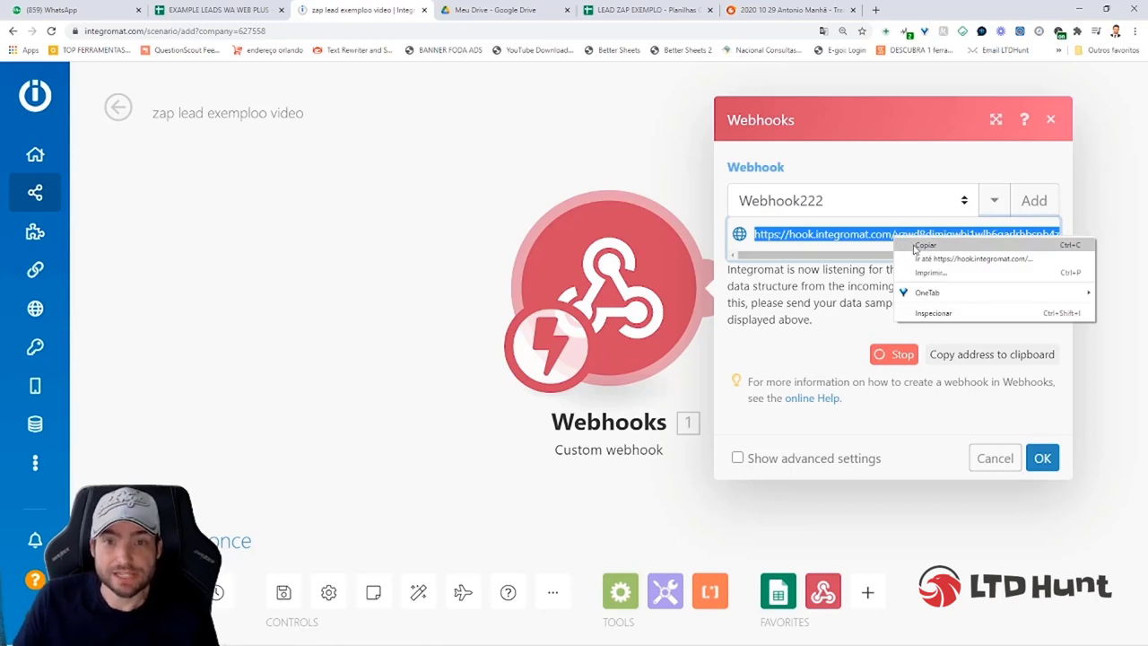
click(916, 248)
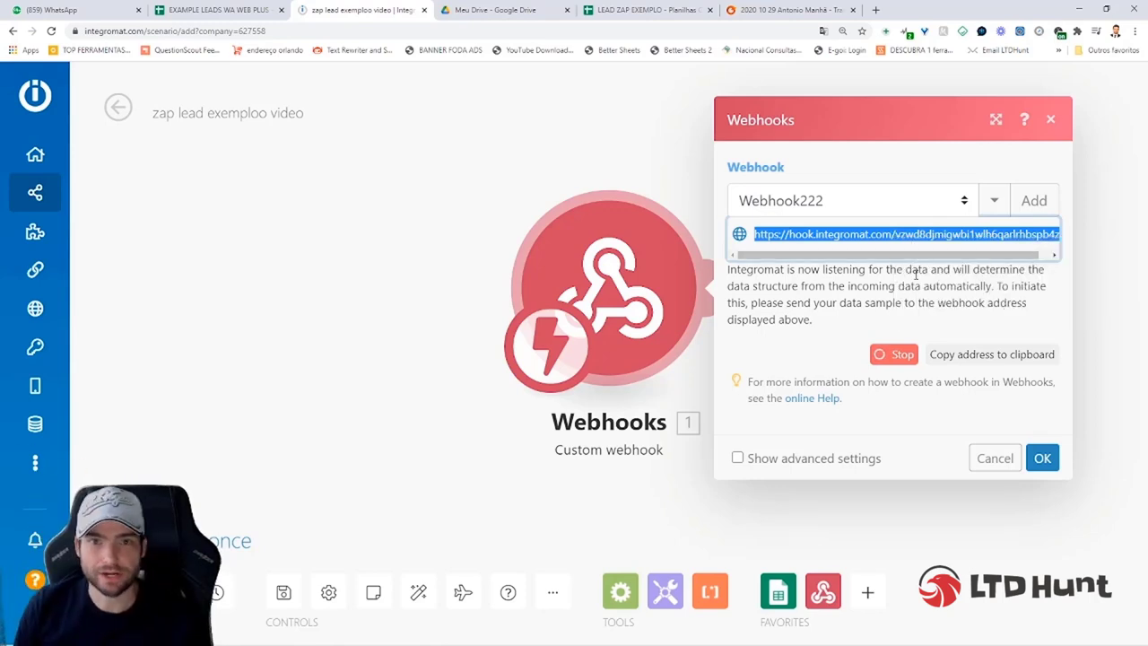
Switch to WhatsApp Web and start adding a new webhook in the WA Web Plus business tools
key(ctrl+1)
click(886, 33)
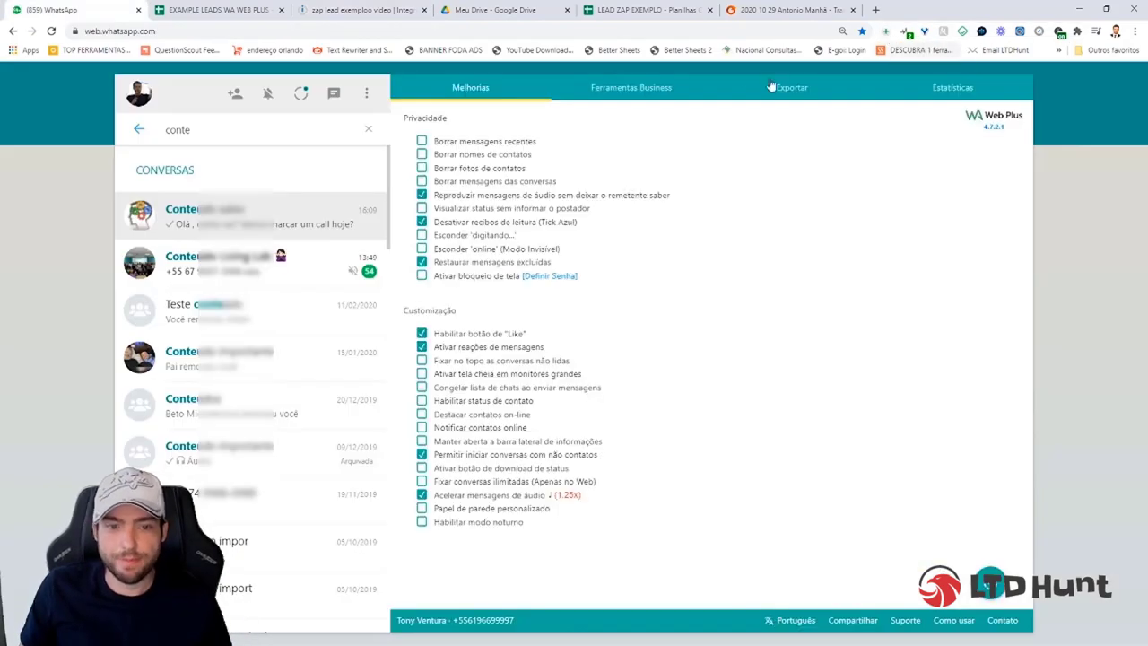
click(669, 90)
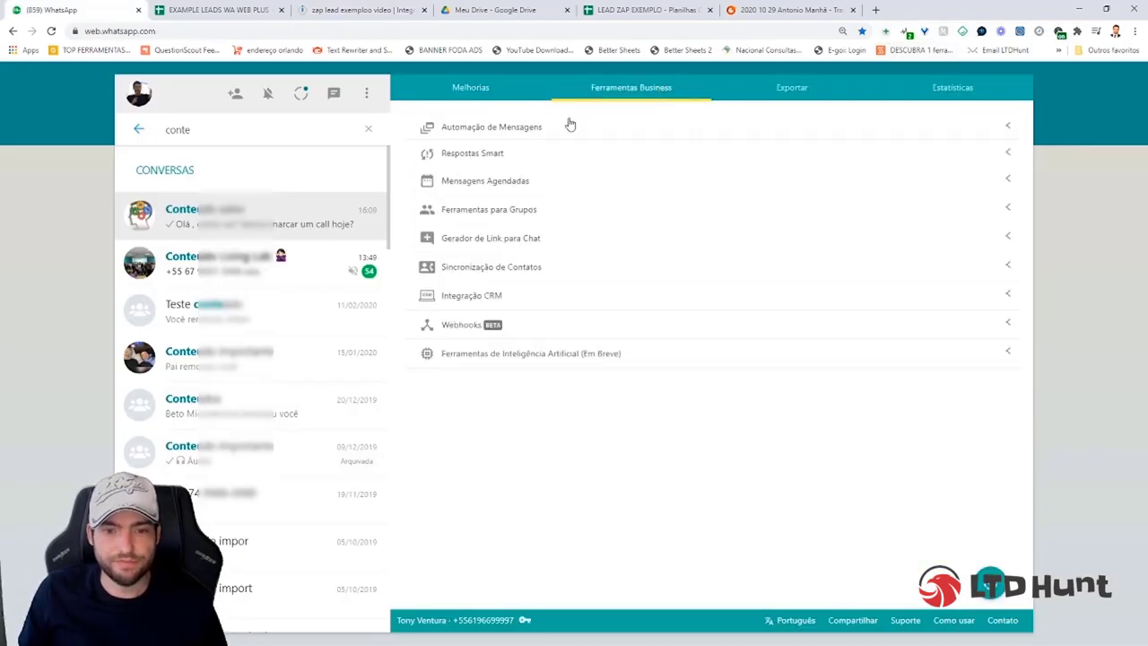
click(525, 328)
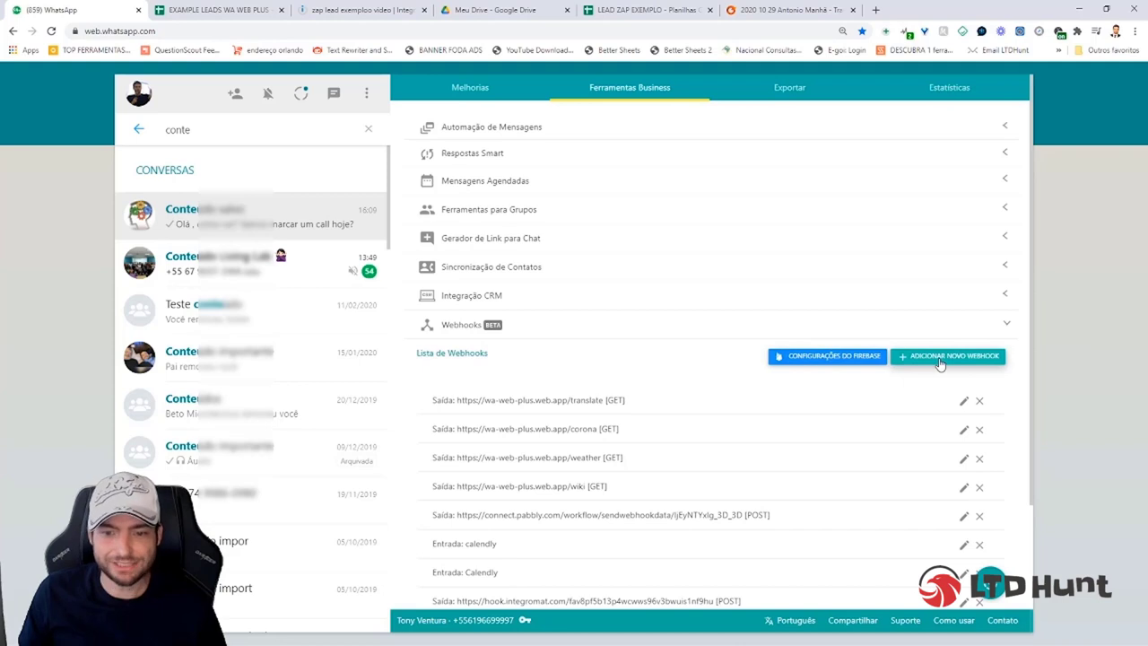
click(940, 358)
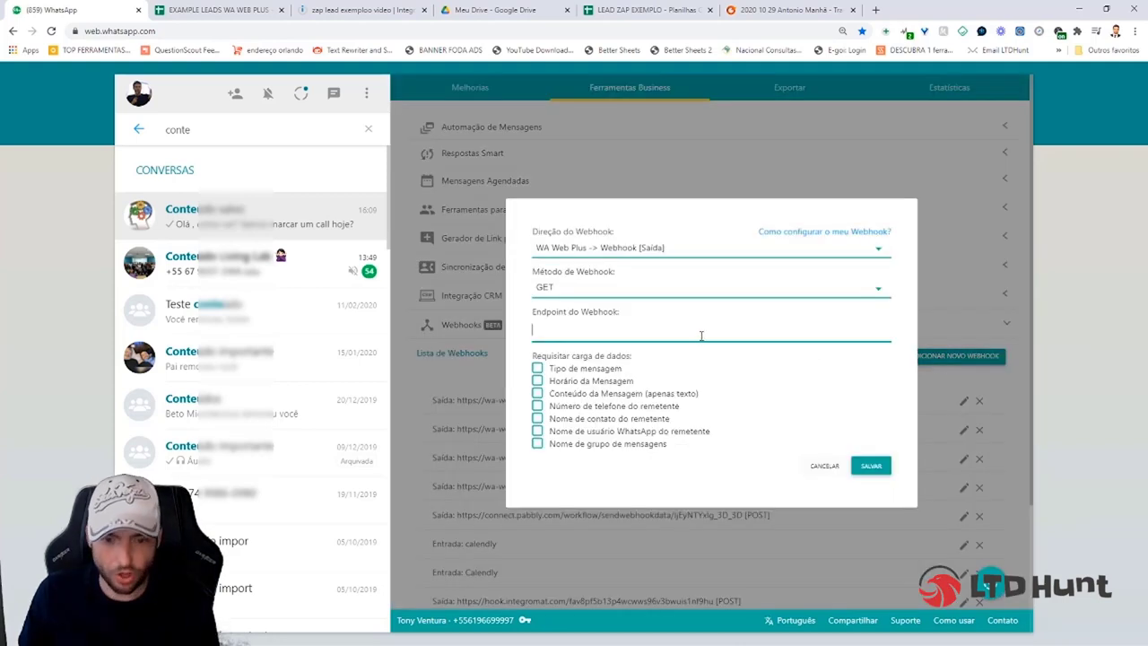
Paste the copied Integromat hook address as the outgoing webhook's endpoint and set its method to POST
key(ctrl+v)
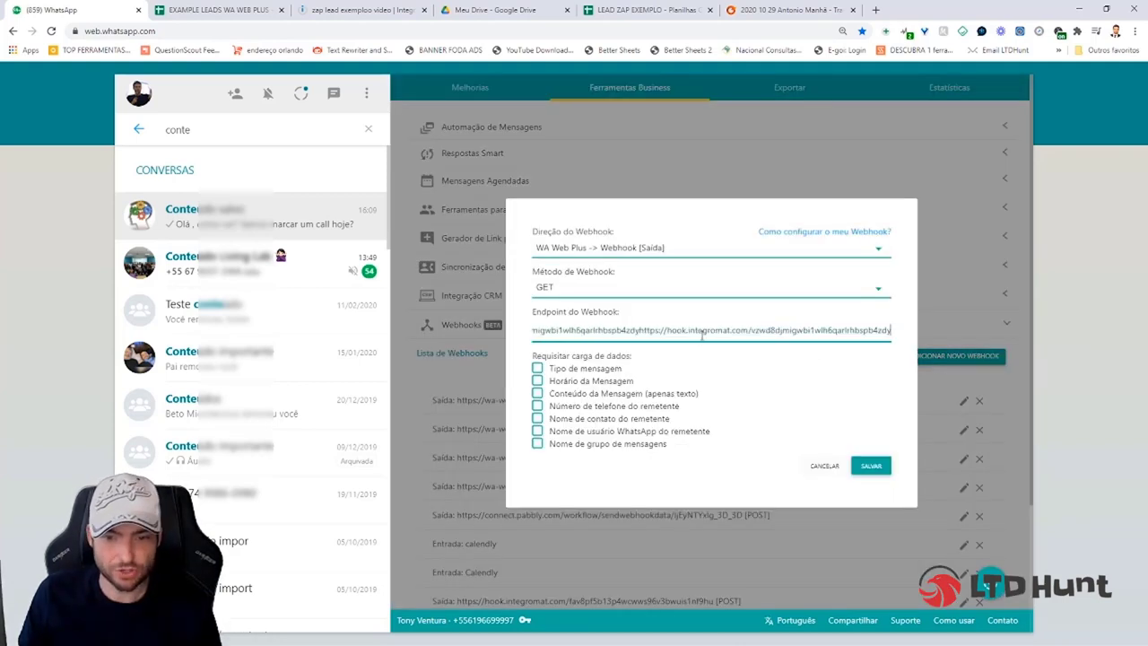
click(584, 289)
click(585, 314)
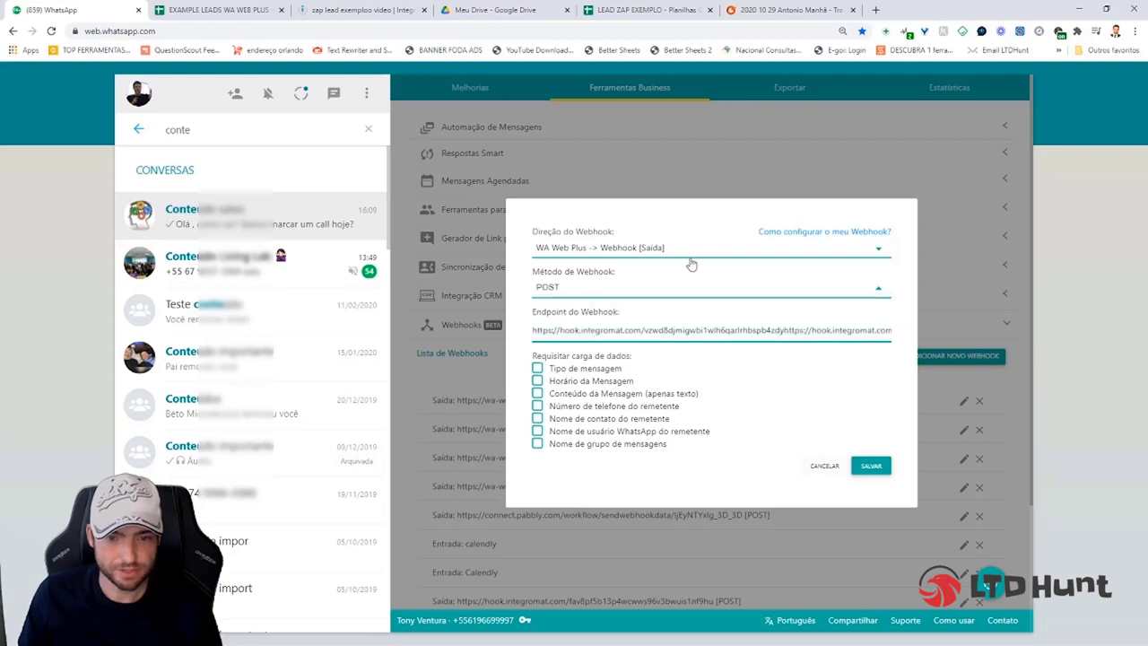
click(697, 252)
click(697, 252)
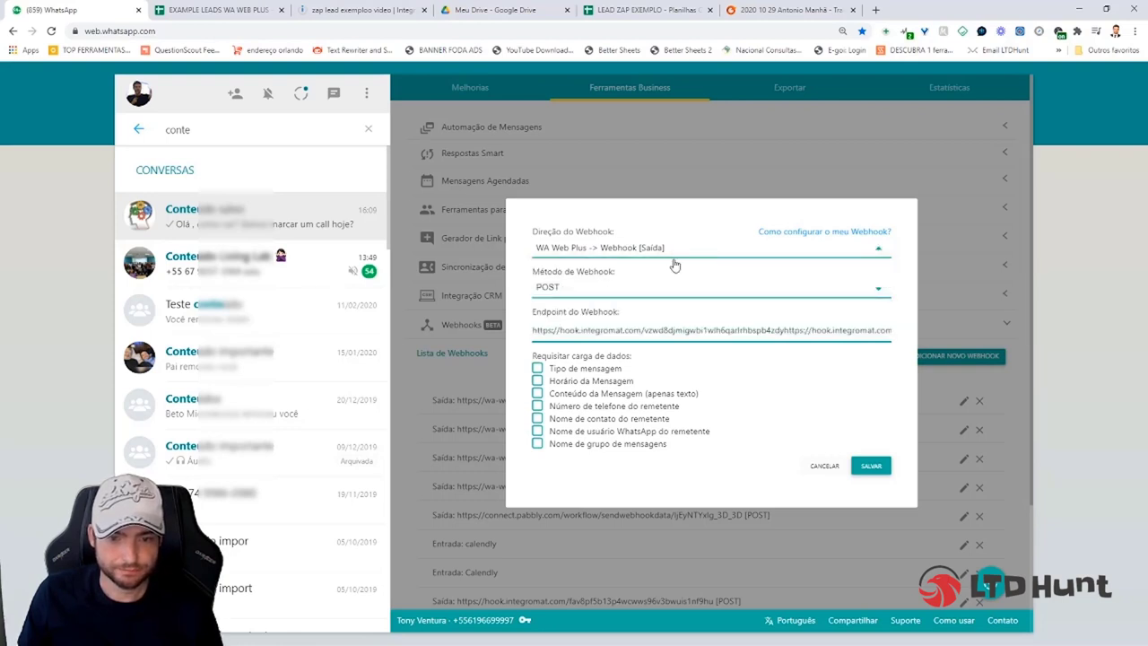
Request all seven data items in the webhook payload, from message type to message group name, and save the webhook
click(537, 368)
click(537, 380)
click(537, 393)
click(537, 405)
click(537, 418)
click(537, 430)
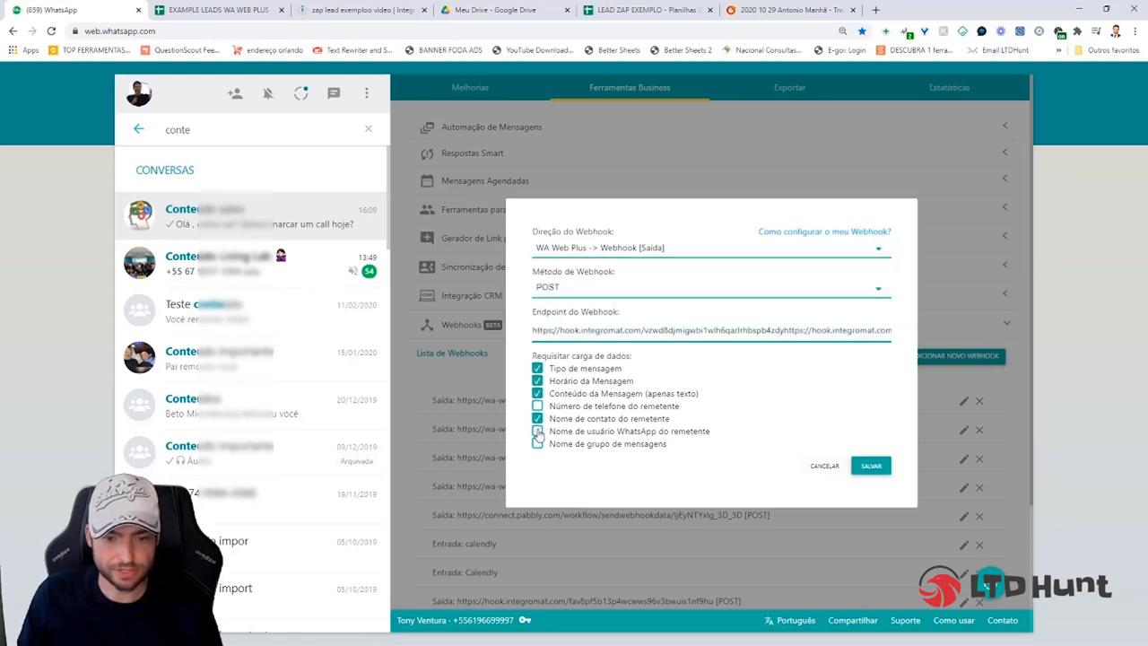
click(537, 443)
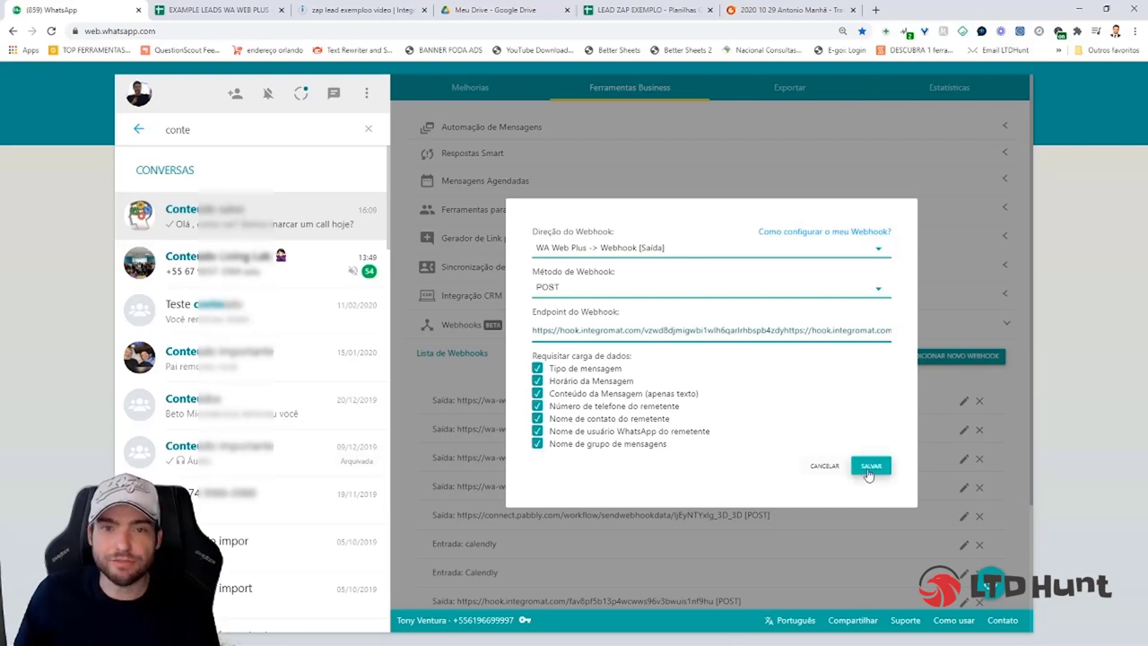
click(870, 467)
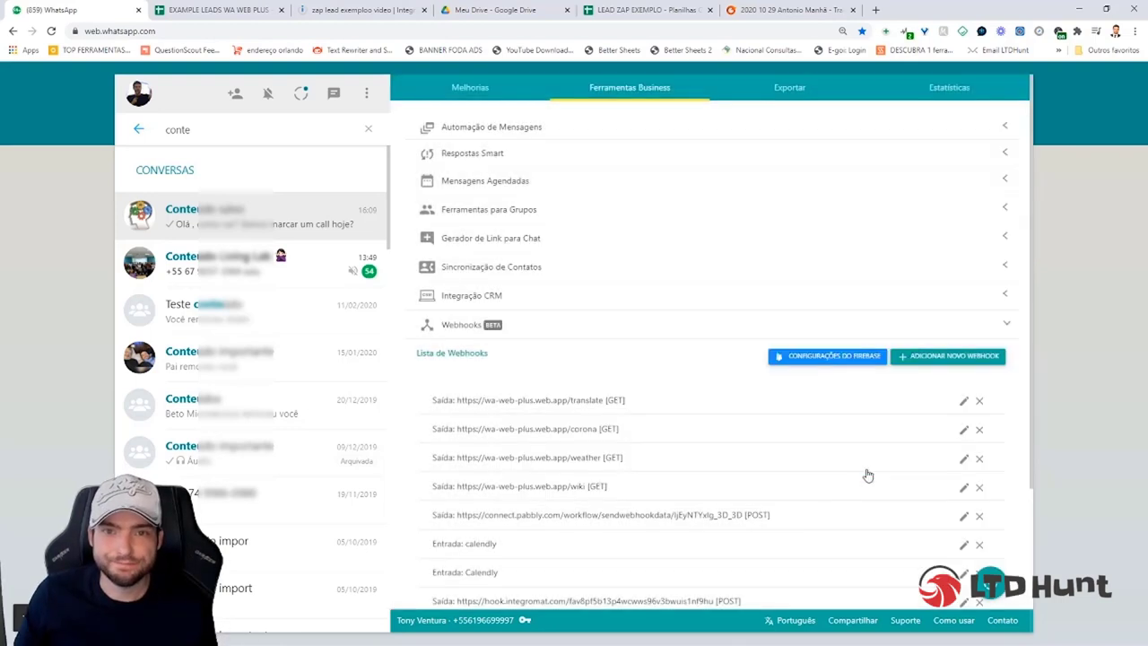
Add a smart reply of type Webhook that uses the new Integromat POST endpoint and expects the keyword @
click(570, 157)
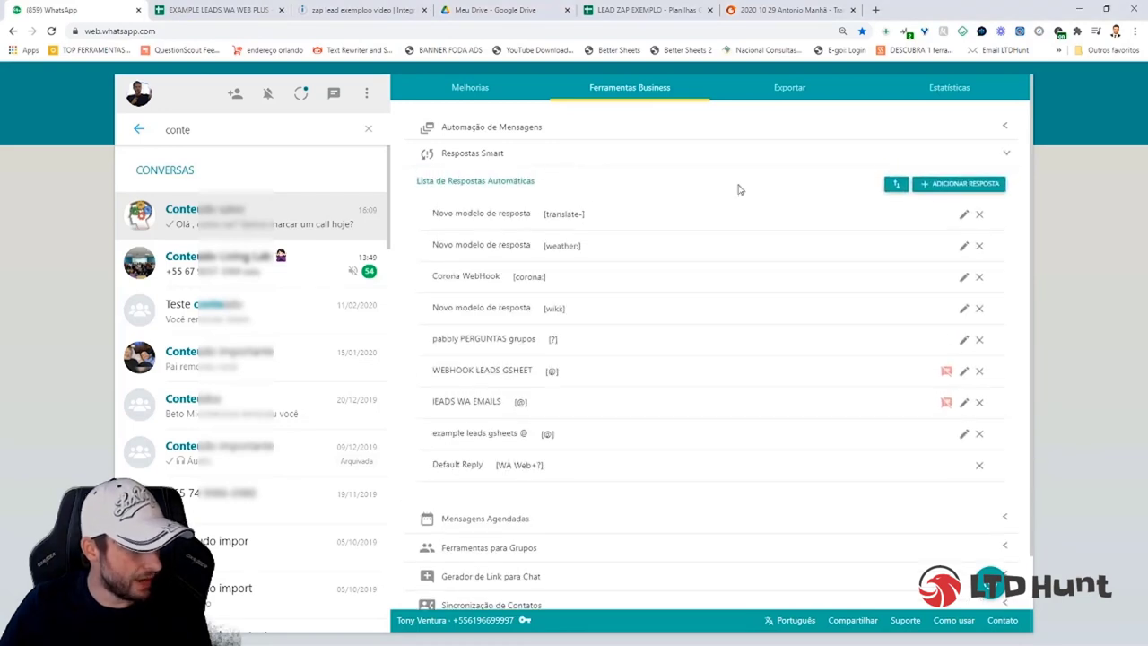
click(992, 187)
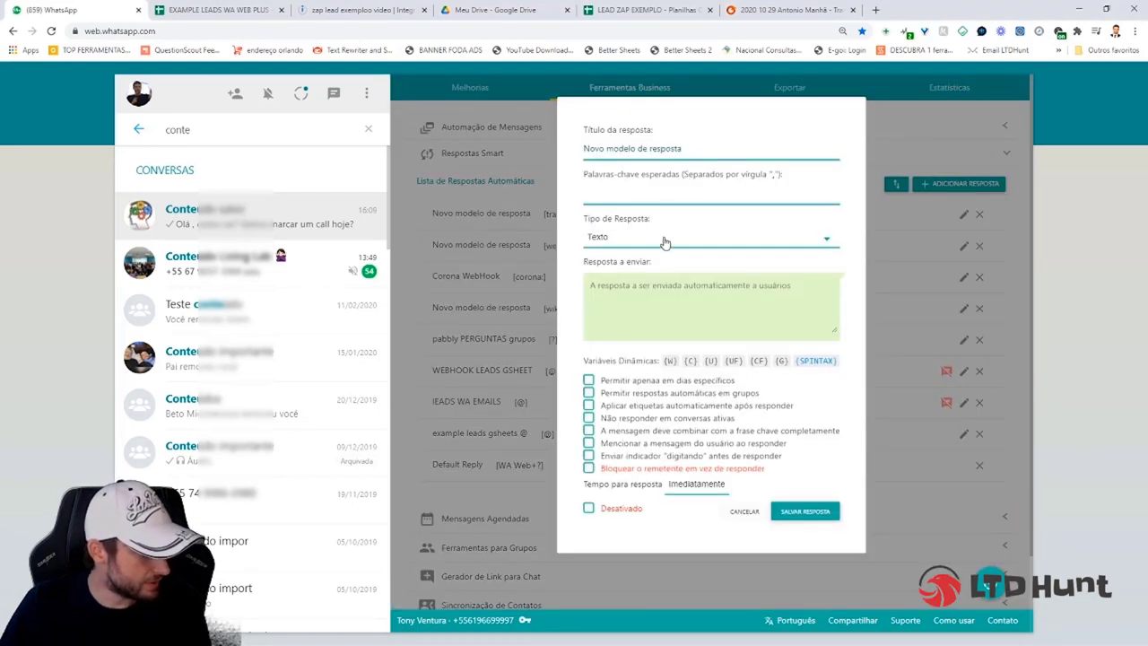
click(594, 243)
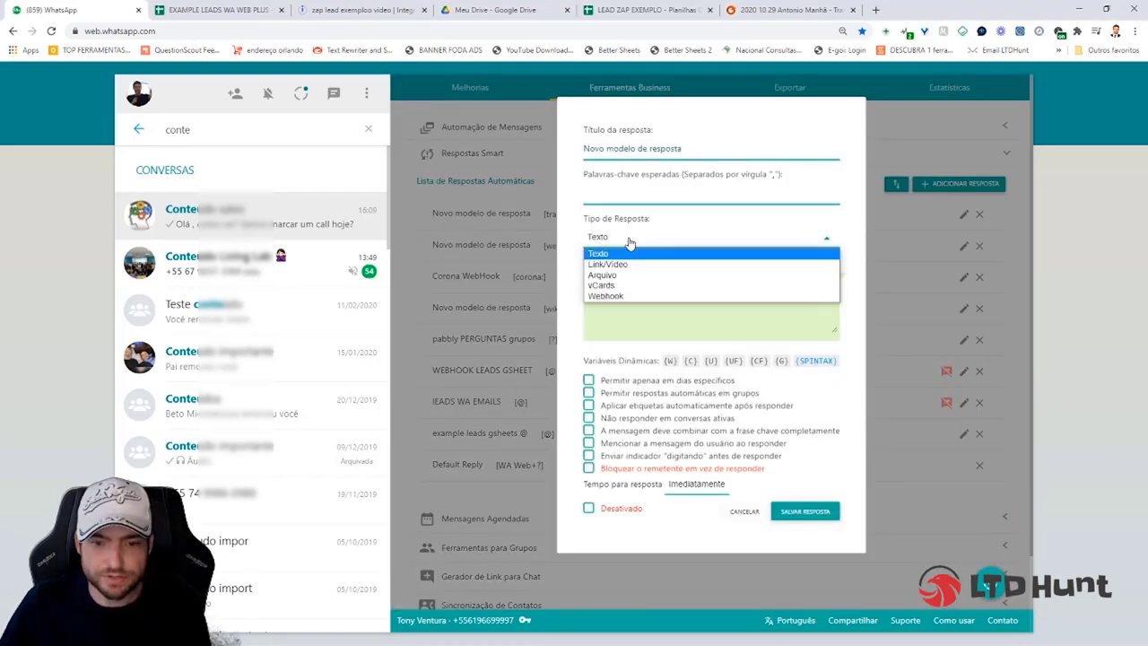
click(645, 298)
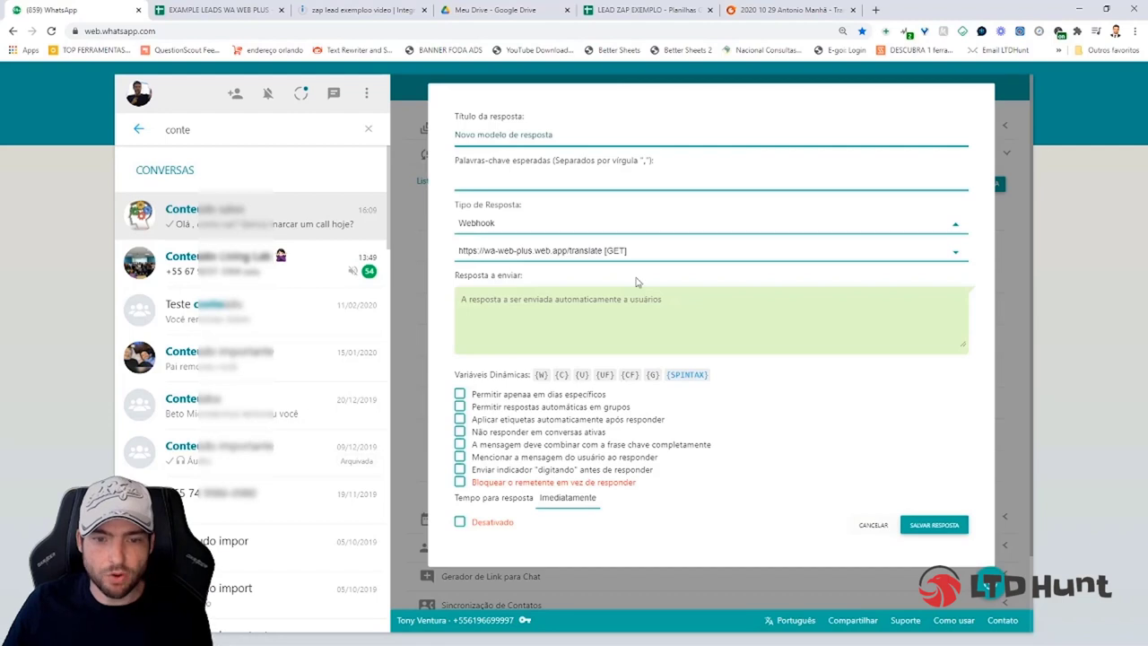
click(573, 256)
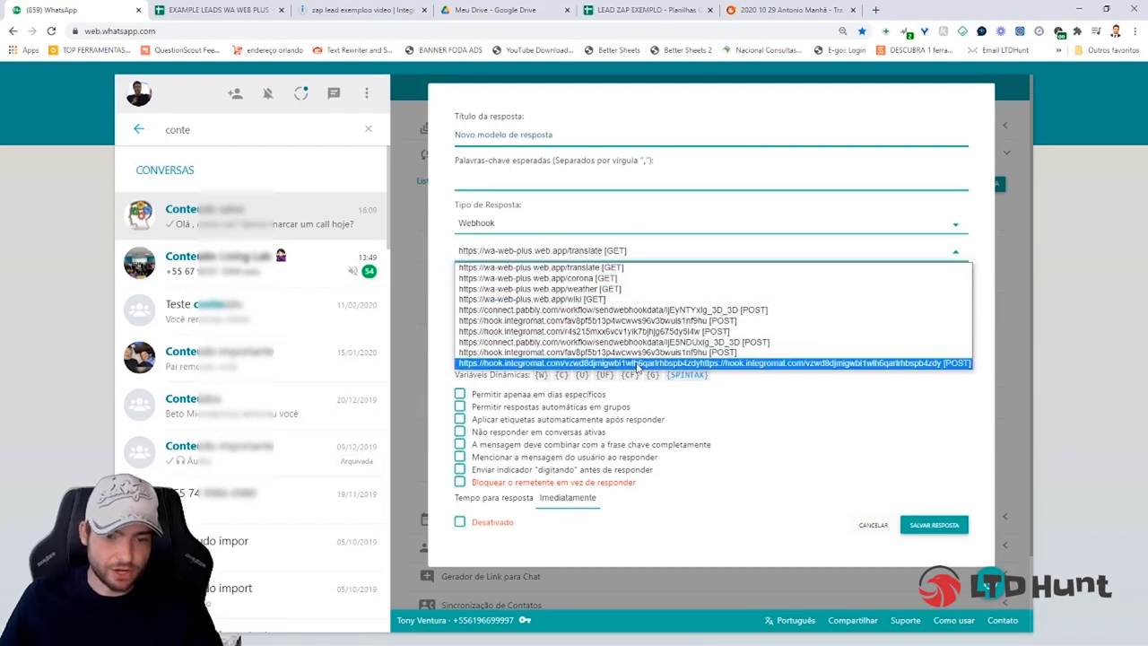
click(637, 364)
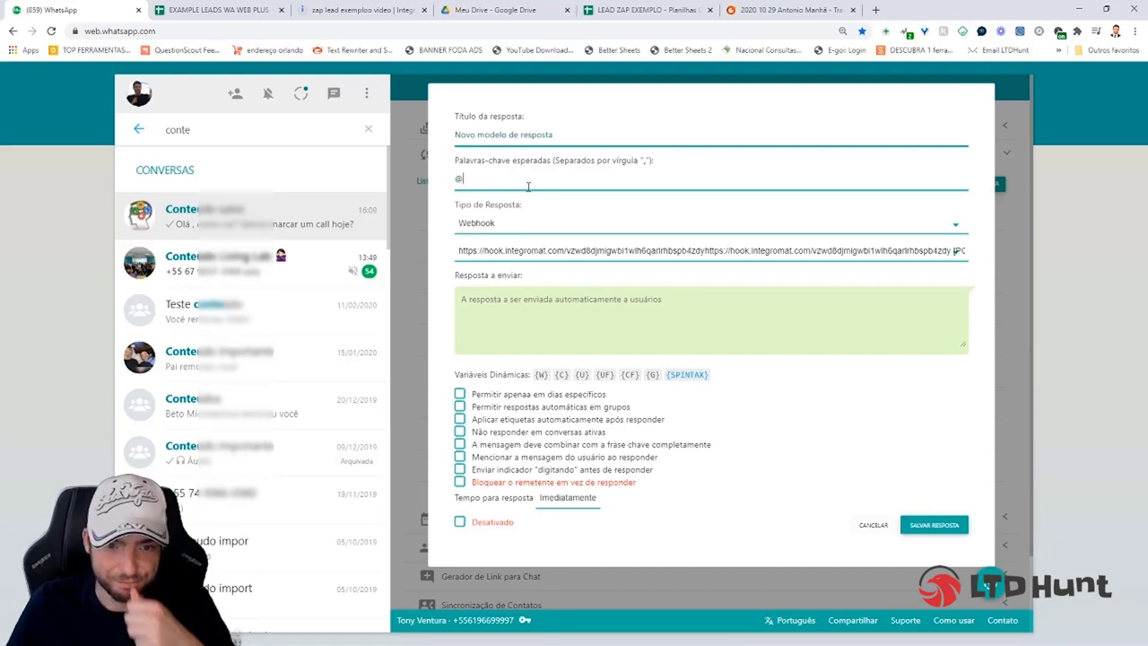
Title the smart reply "VIDEO EXEMPLO WEBHOOK"
drag(549, 136, 428, 142)
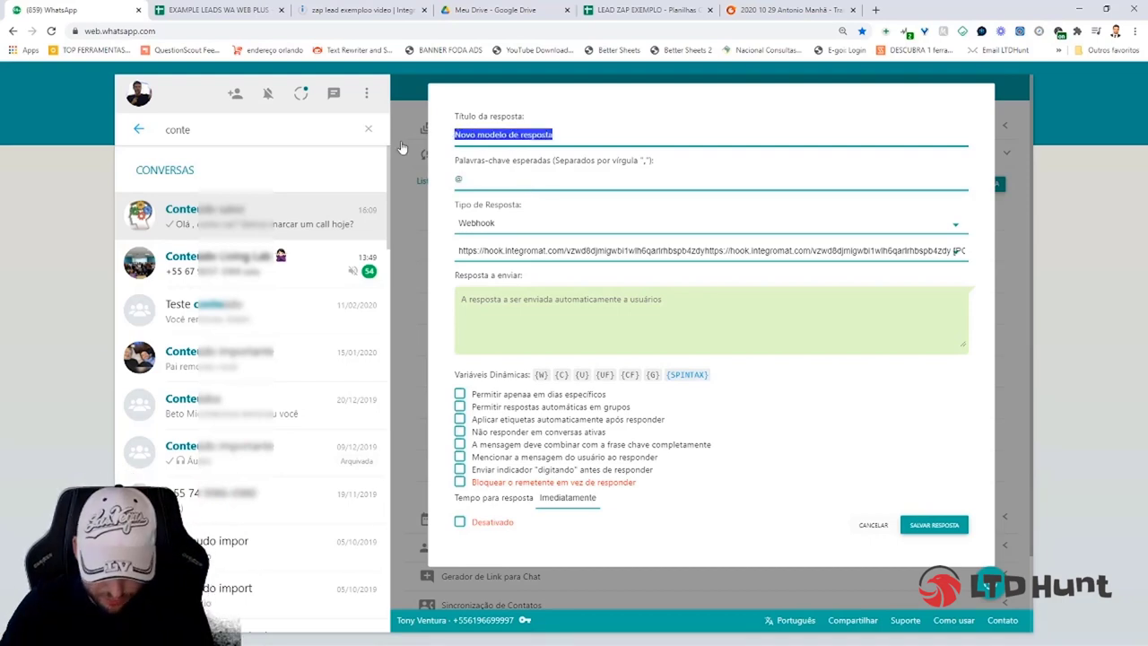
text(ViDEO EXEMPLO)
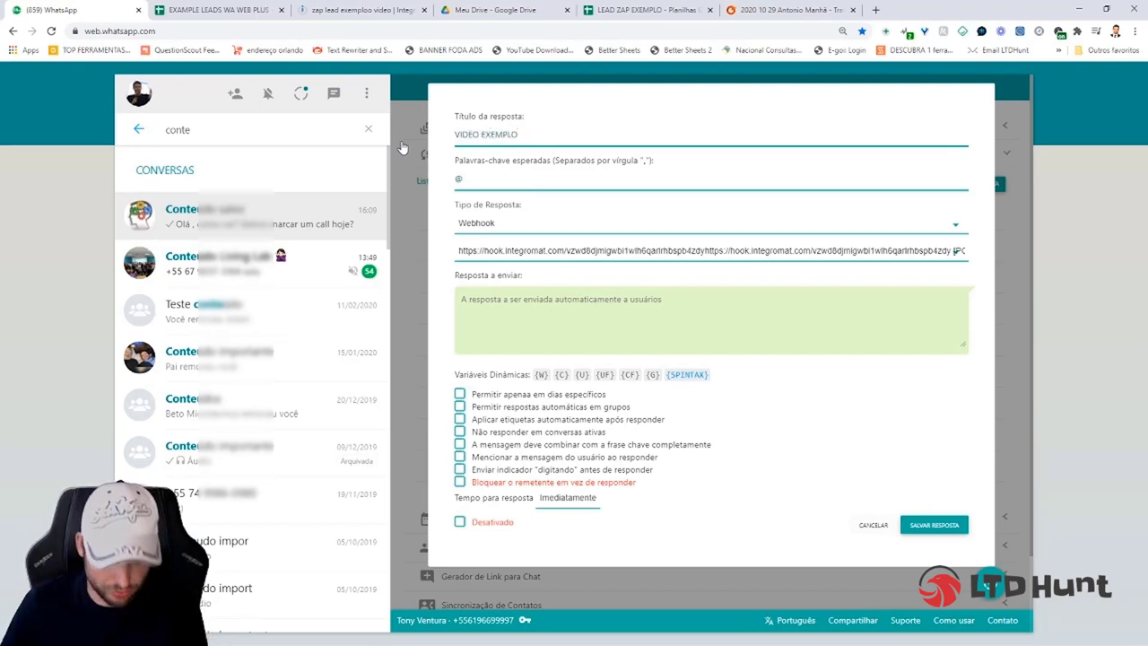
text( WEBHOOK)
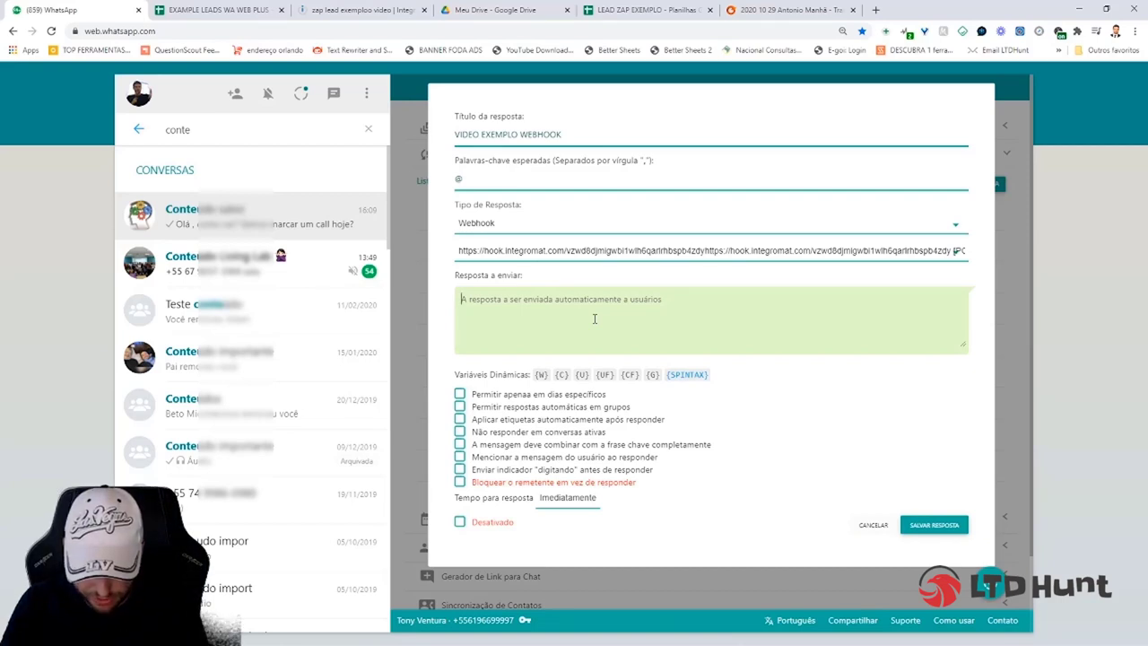
text(Obbrigado pelo)
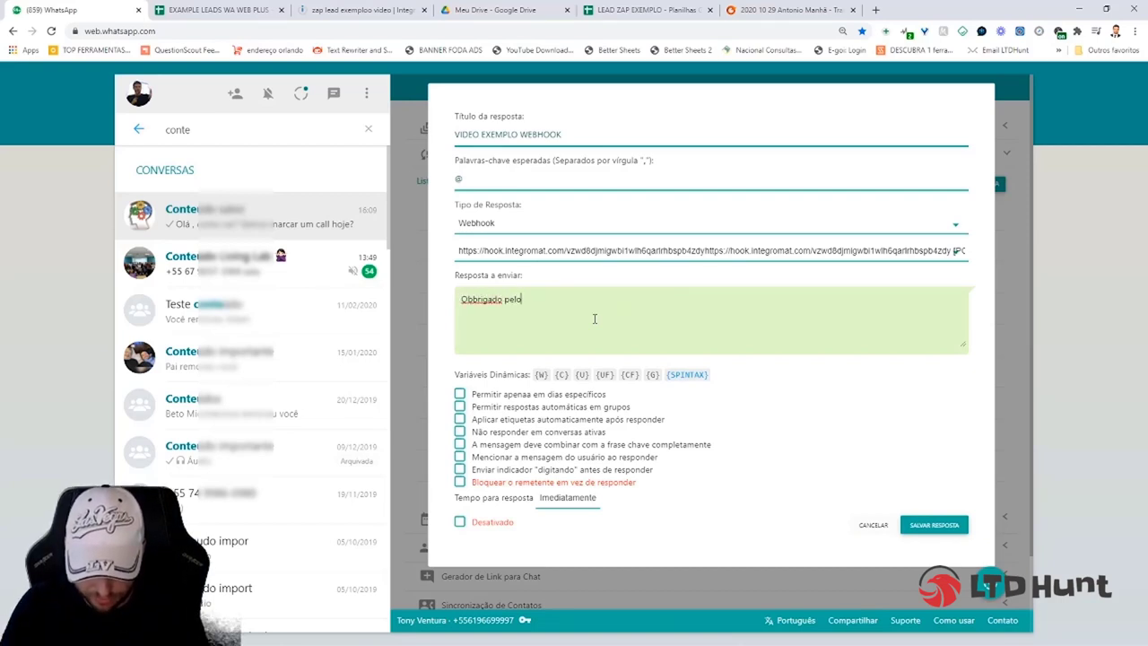
key(BackSpace)
key(BackSpace)
key(BackSpace)
key(BackSpace)
key(BackSpace)
key(BackSpace)
key(BackSpace)
key(BackSpace)
key(BackSpace)
text(!)
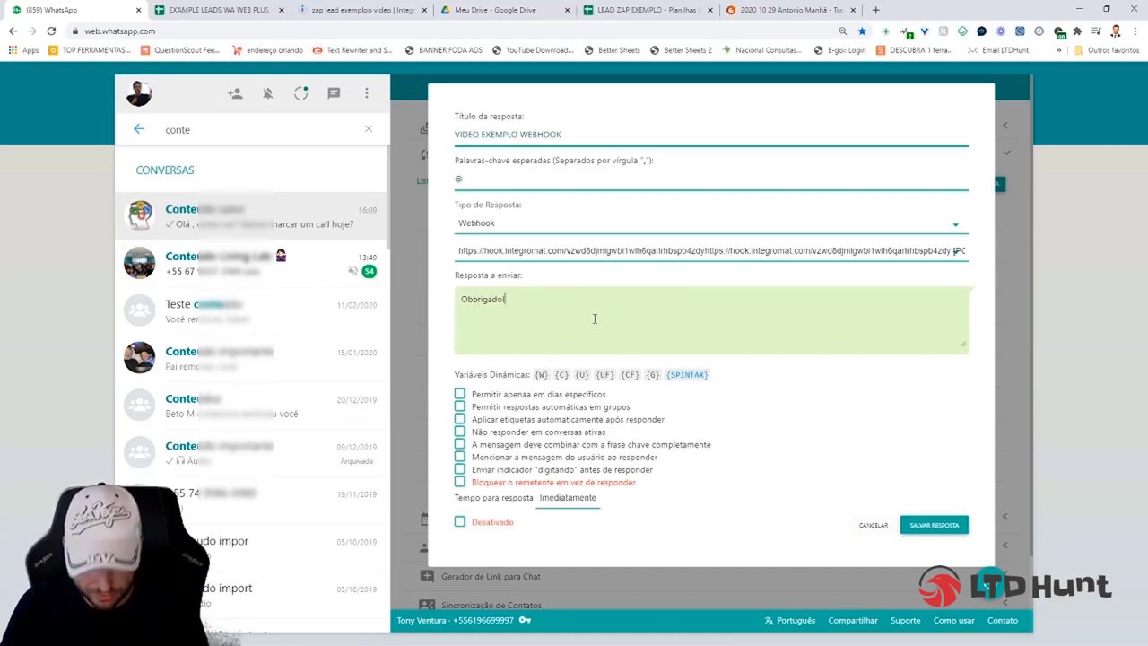
text( Seu email est)
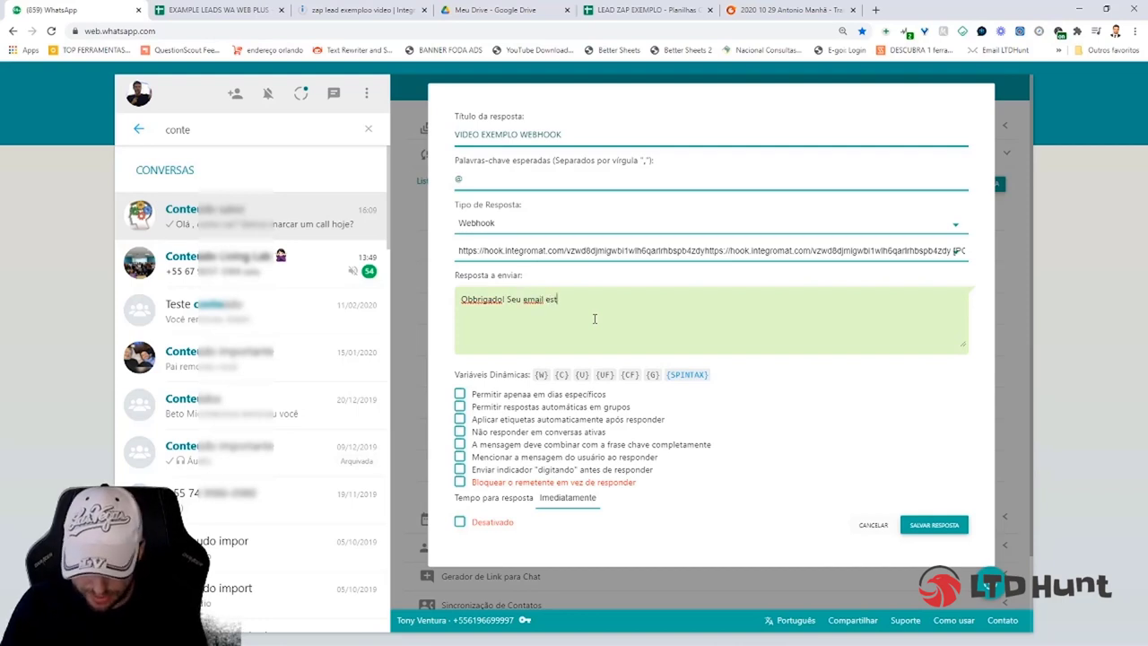
text(á cadastrado com sucesso. Entre no site www.google.com pra saber mais)
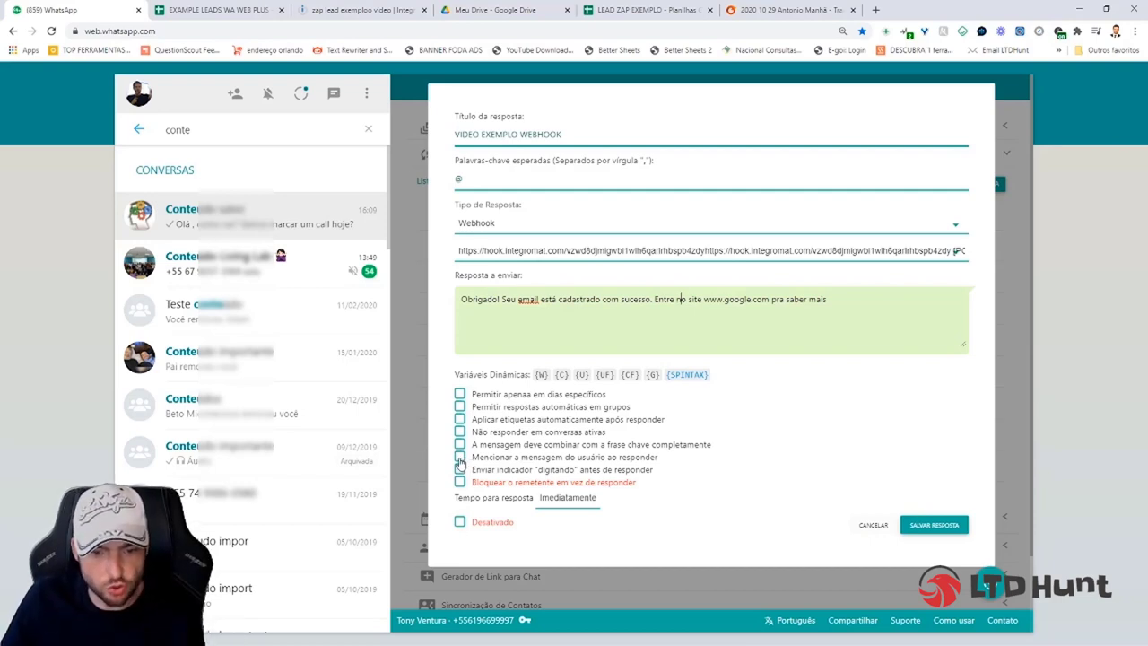
Enable quoting the user's message and the "digitando" indicator, set the response time to 5 segundos and save the reply
click(459, 457)
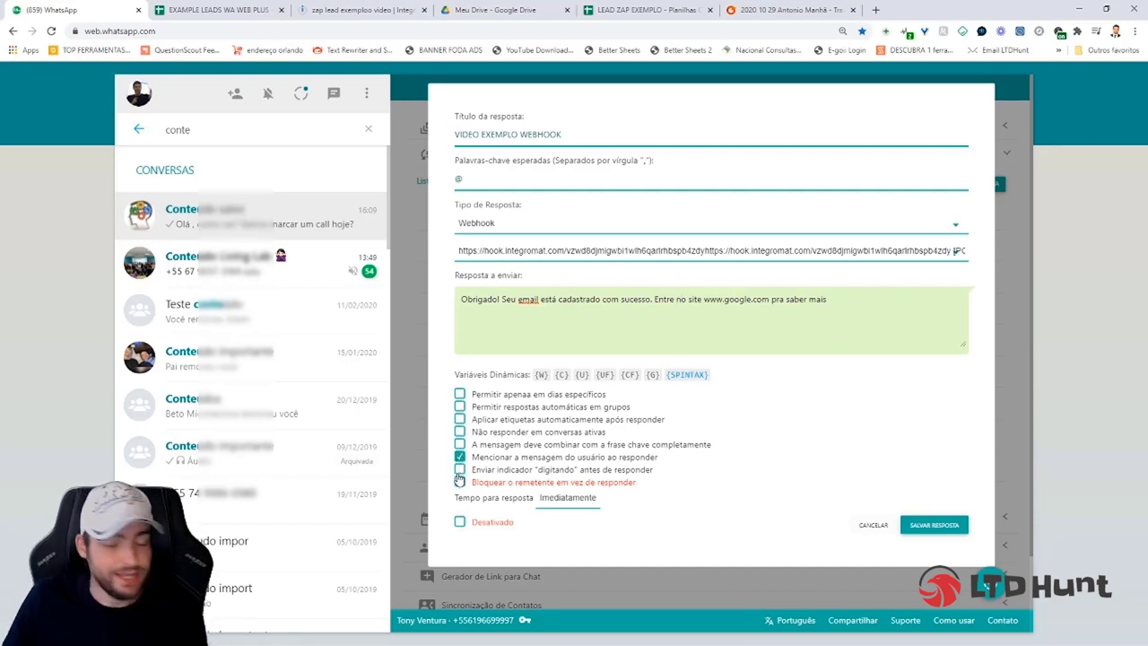
click(459, 469)
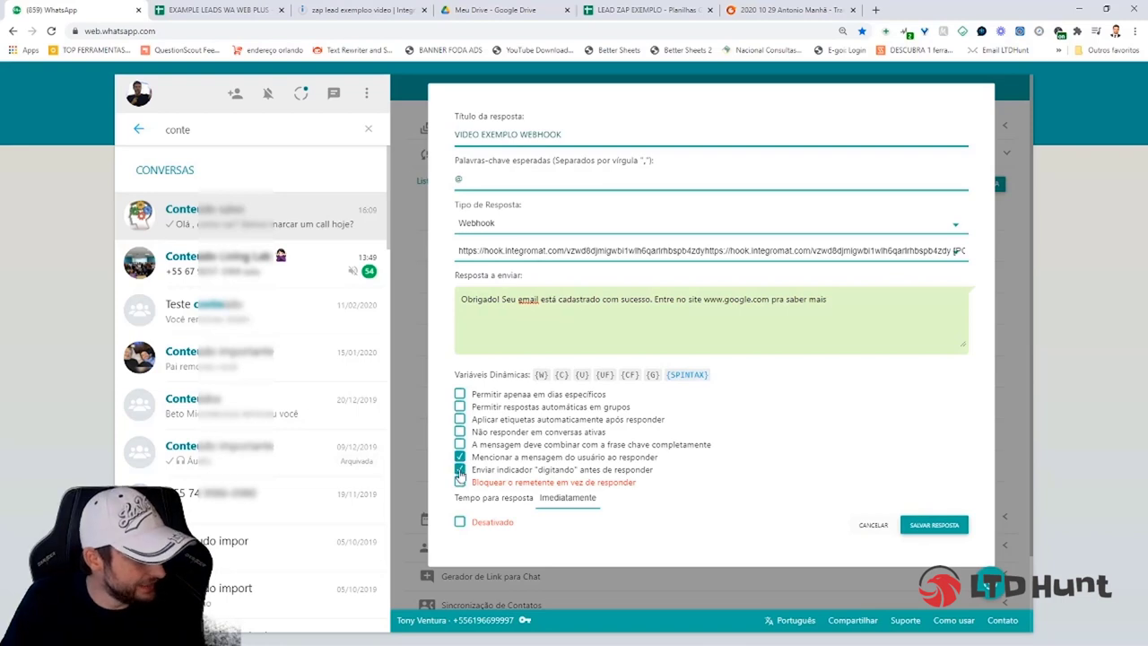
click(560, 499)
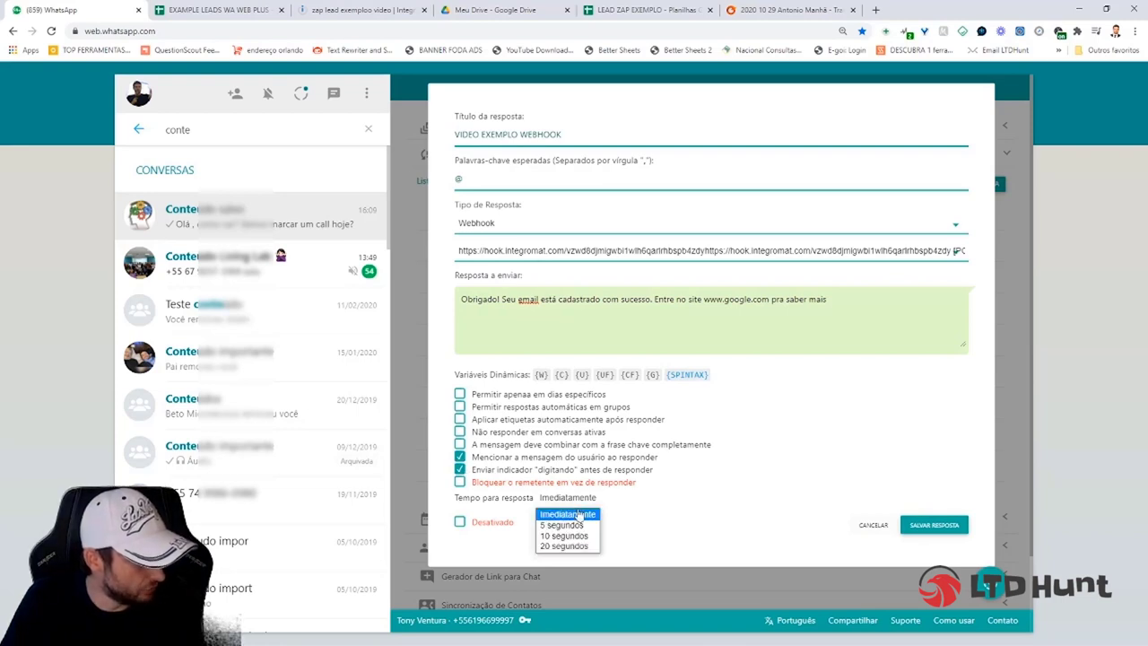
click(574, 526)
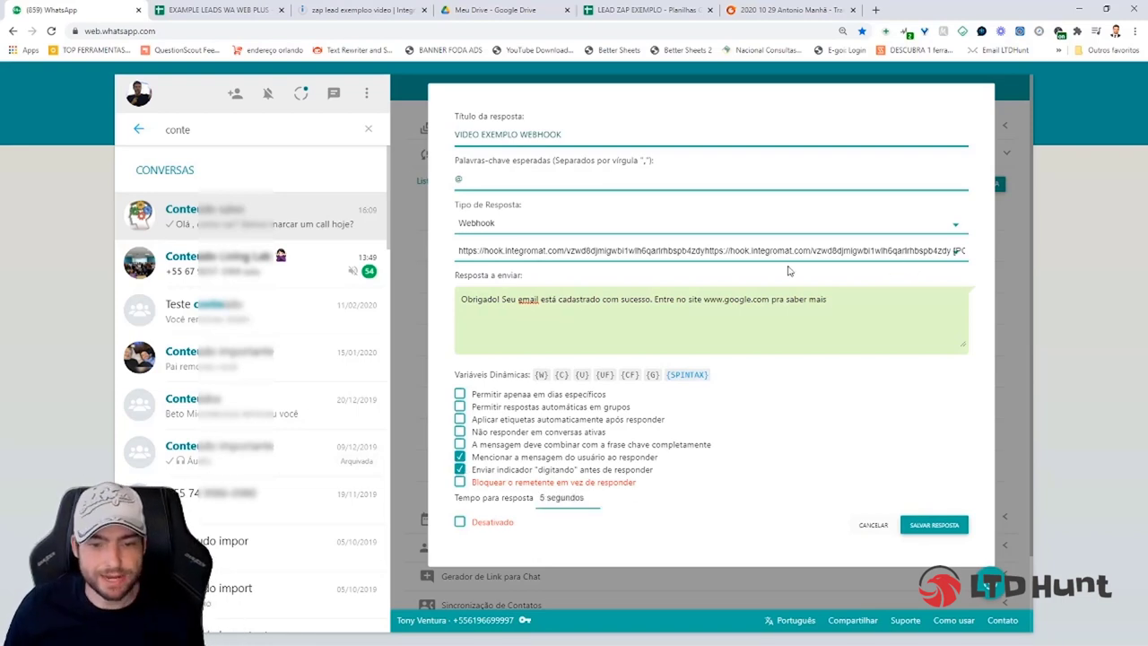
drag(750, 300, 656, 301)
click(657, 301)
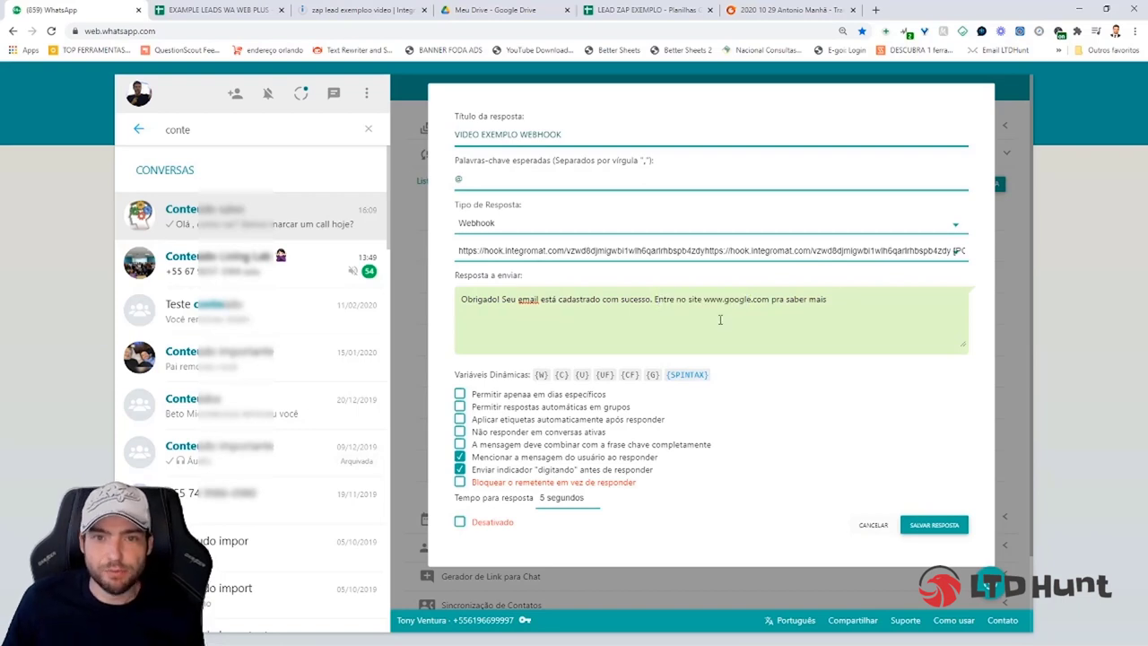
click(933, 526)
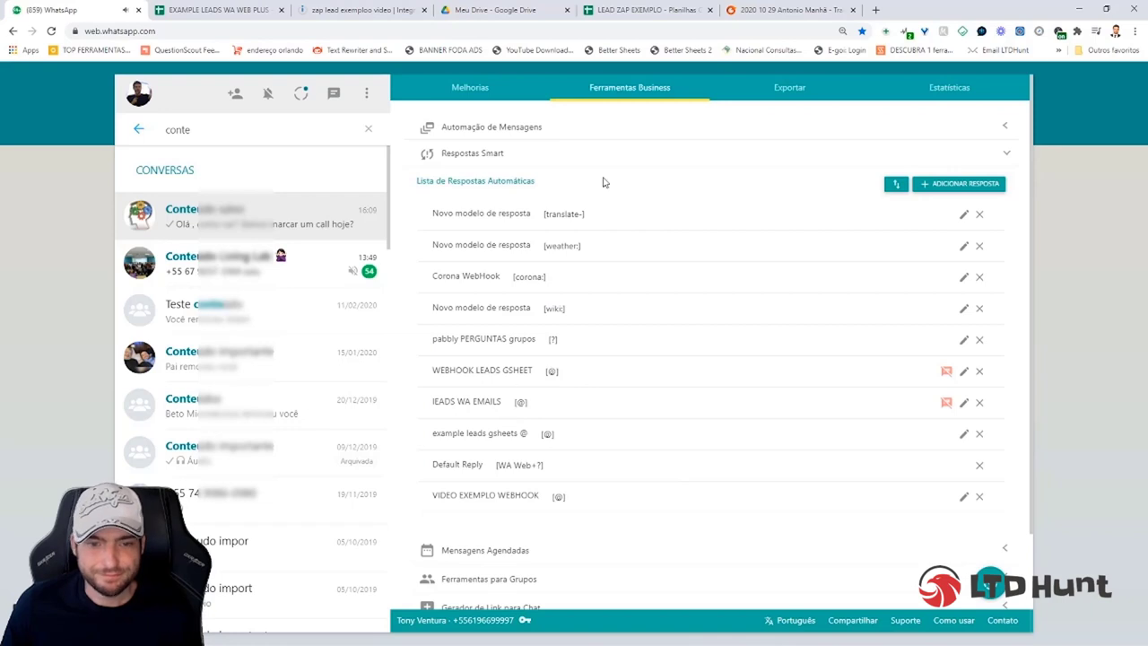
Switch back to Integromat, confirm the Webhook222 trigger and add a Google Sheets Add a Row module after it
click(357, 10)
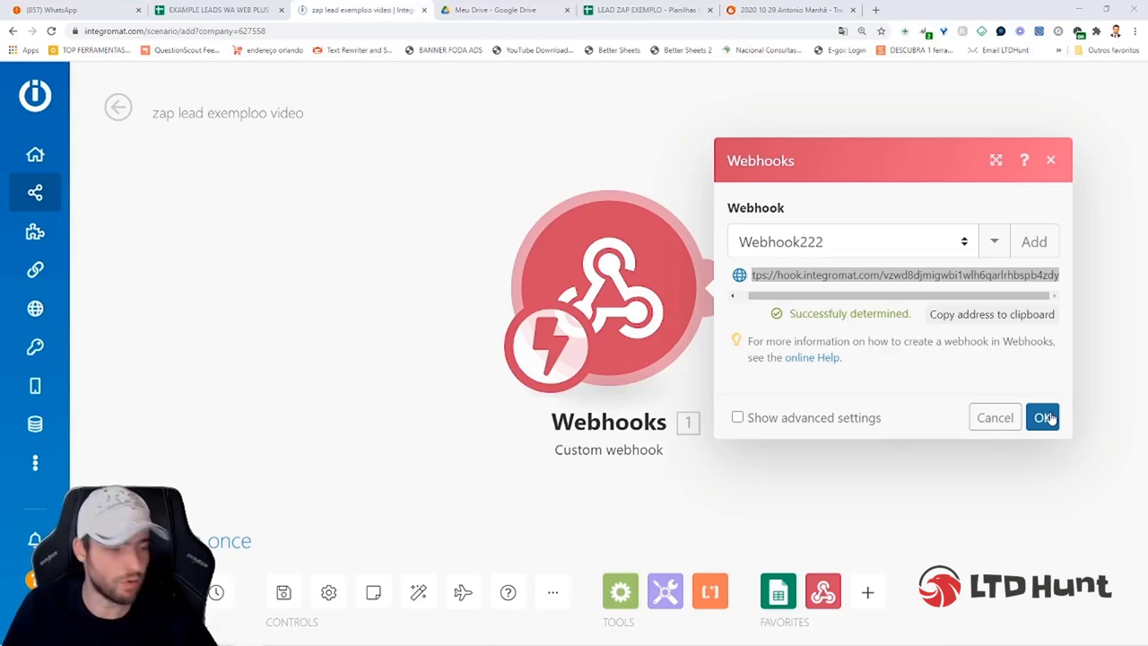
click(1042, 419)
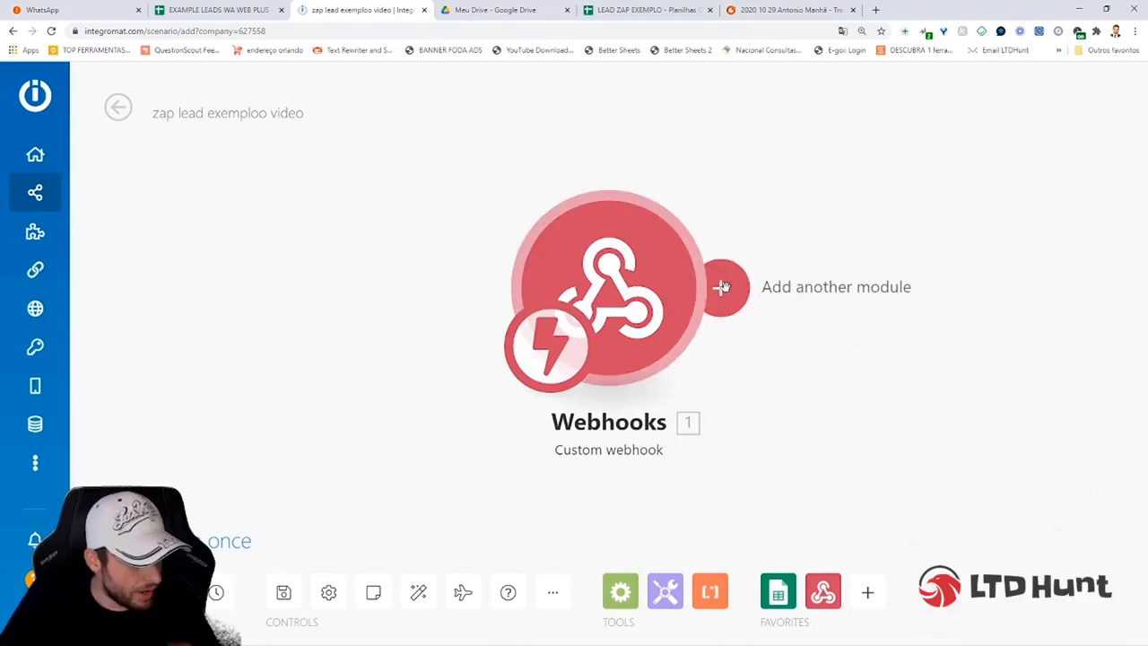
click(723, 288)
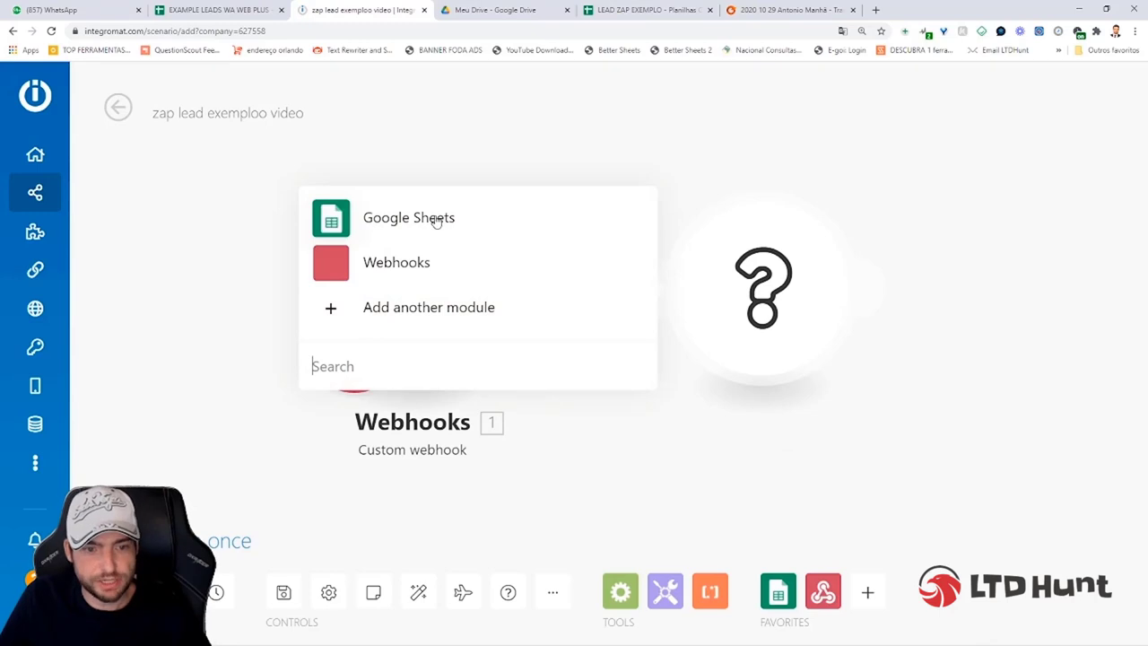
click(436, 221)
click(421, 126)
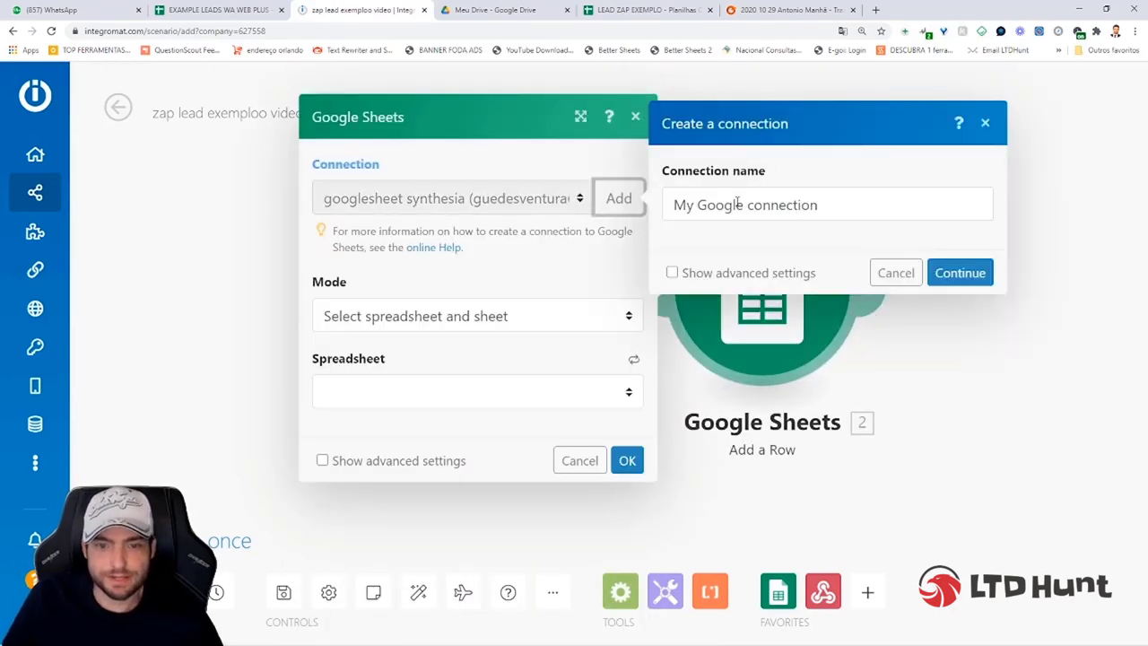
Create a Google Sheets connection named "My Google connection" for the Add a Row module
click(840, 210)
drag(841, 210, 649, 214)
click(853, 199)
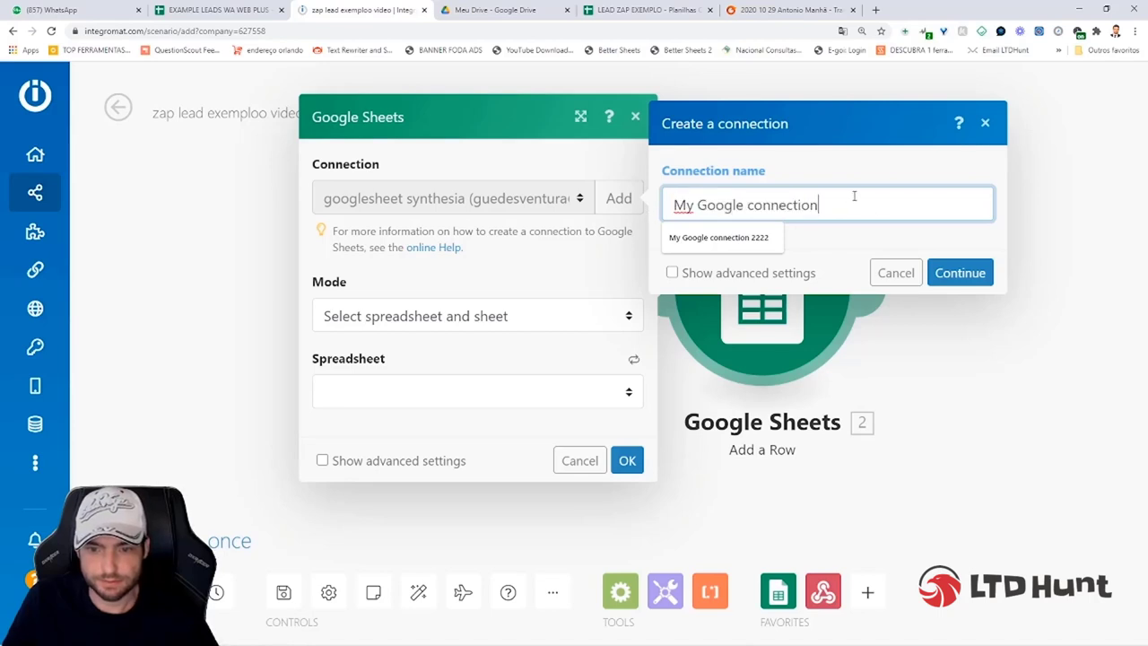
click(958, 274)
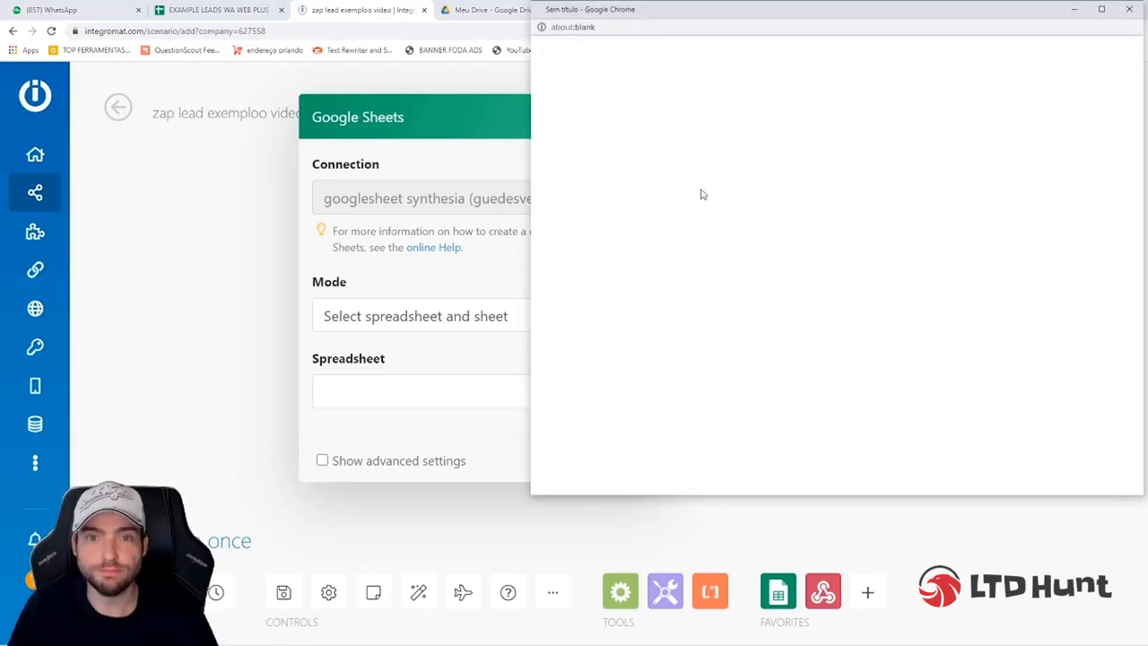
Set the module's spreadsheet to LEAD ZAP EXEMPLO and its sheet to Página1
click(536, 392)
scroll(514, 207, down, 1)
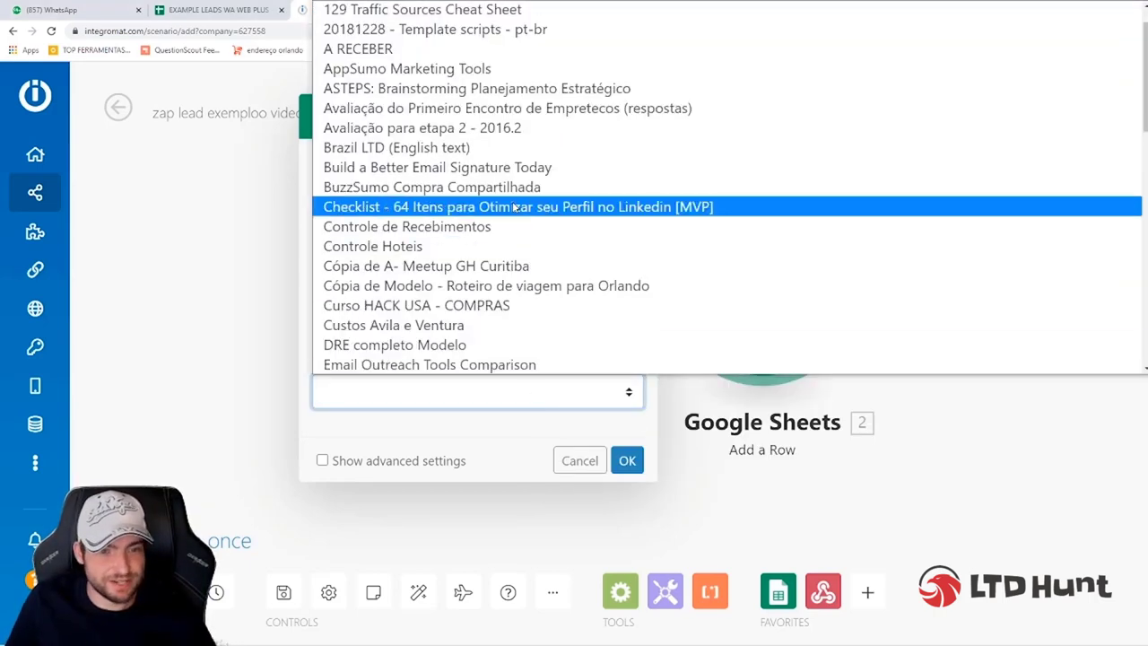
scroll(514, 208, up, 1)
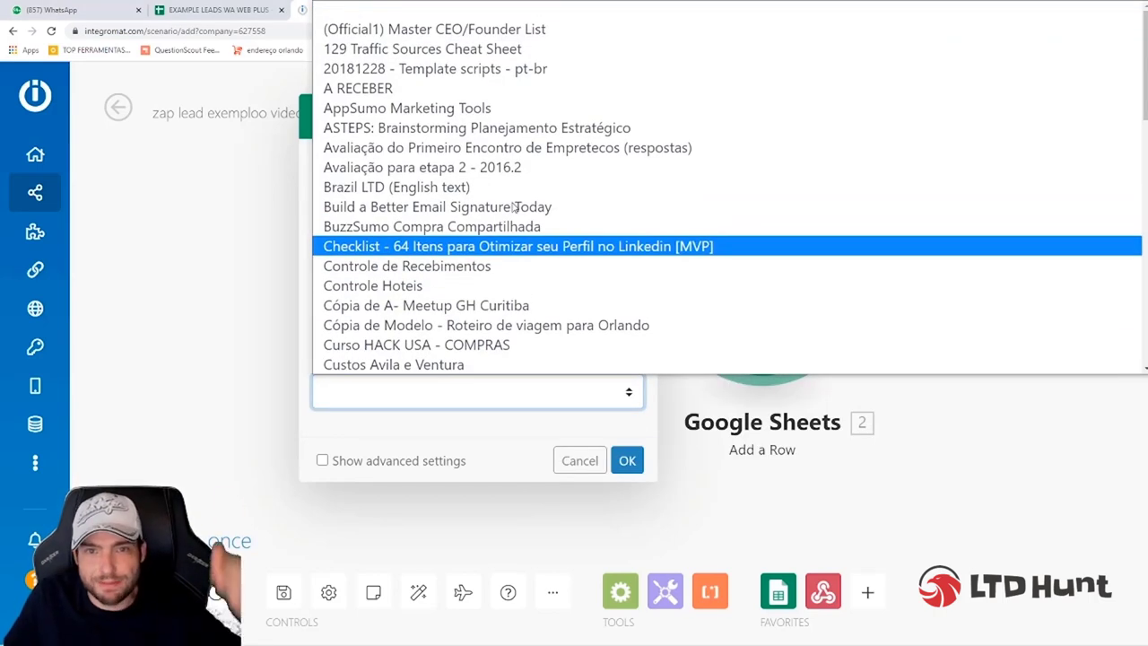
scroll(513, 207, down, 8)
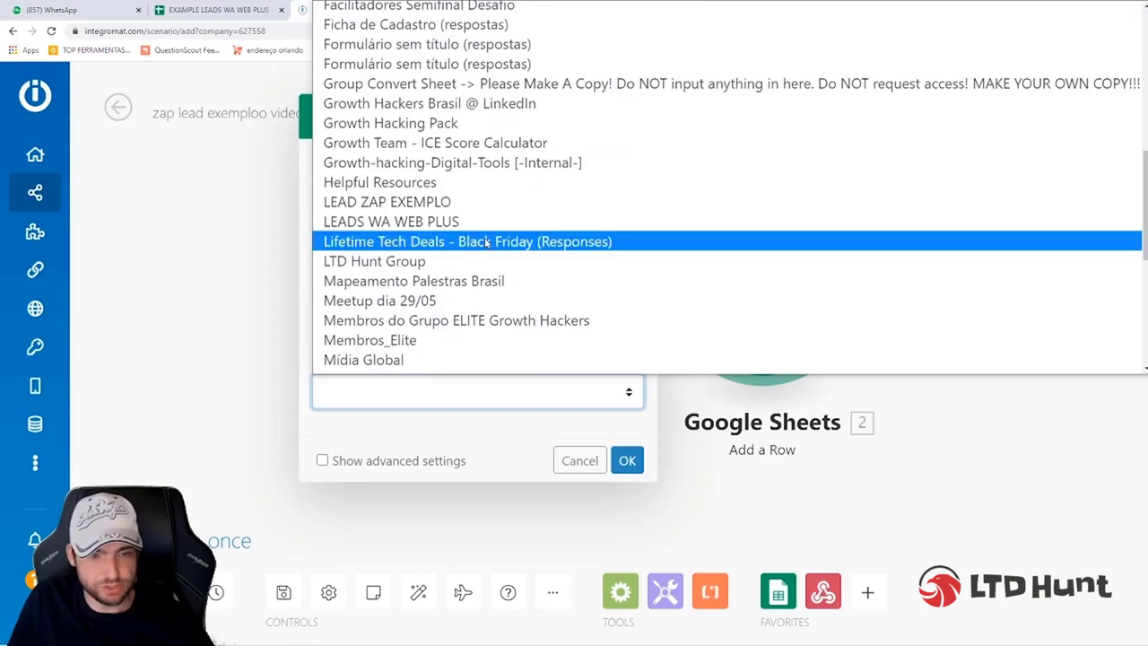
click(503, 208)
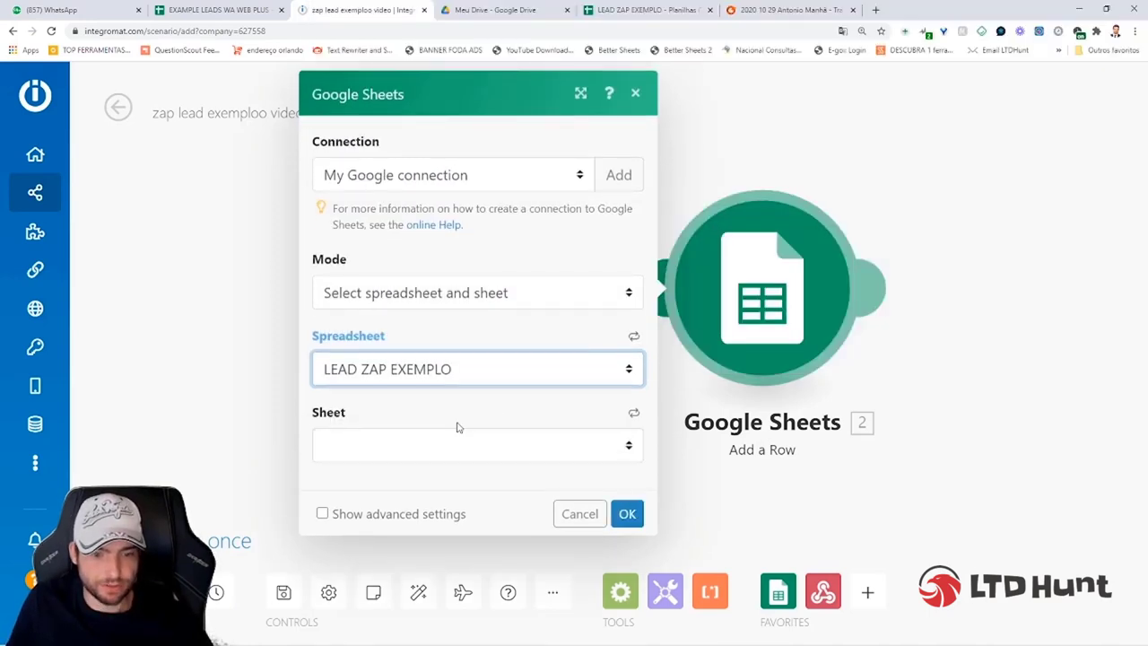
click(435, 447)
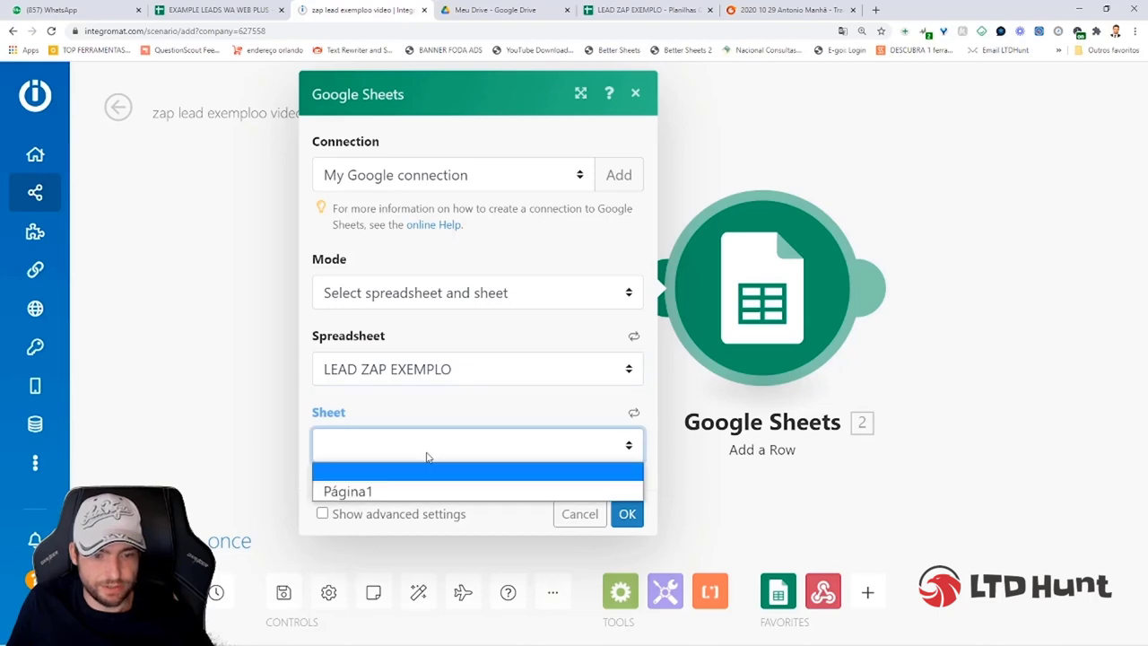
click(398, 489)
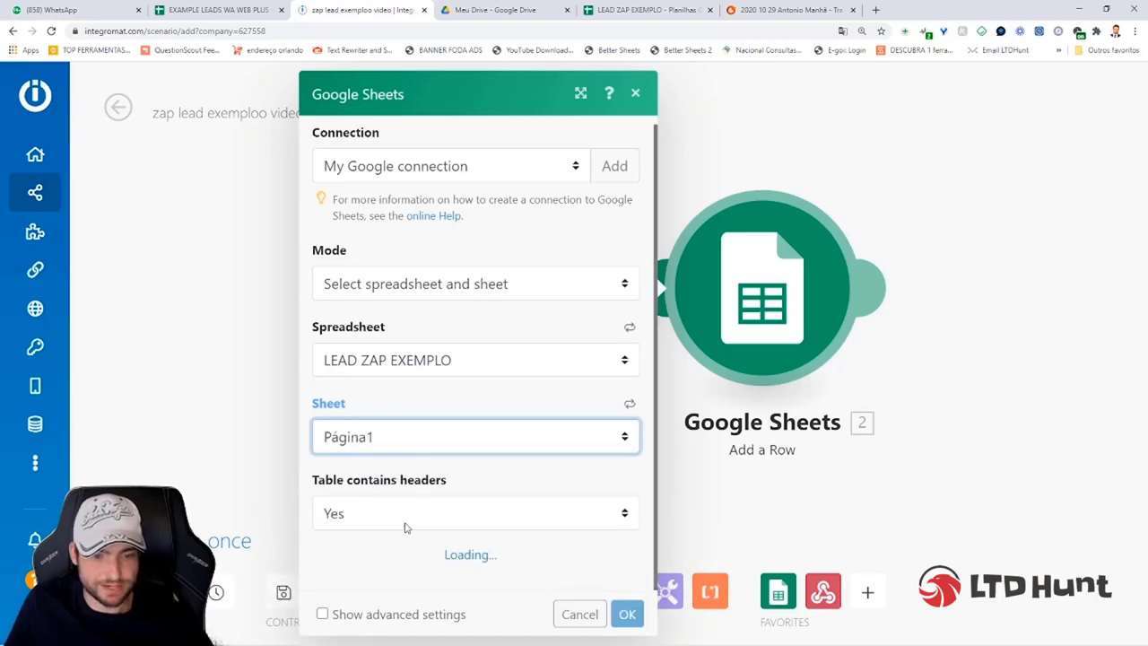
Compare the module's column value fields with the header row of the LEAD ZAP EXEMPLO spreadsheet
scroll(415, 523, down, 2)
scroll(425, 507, down, 3)
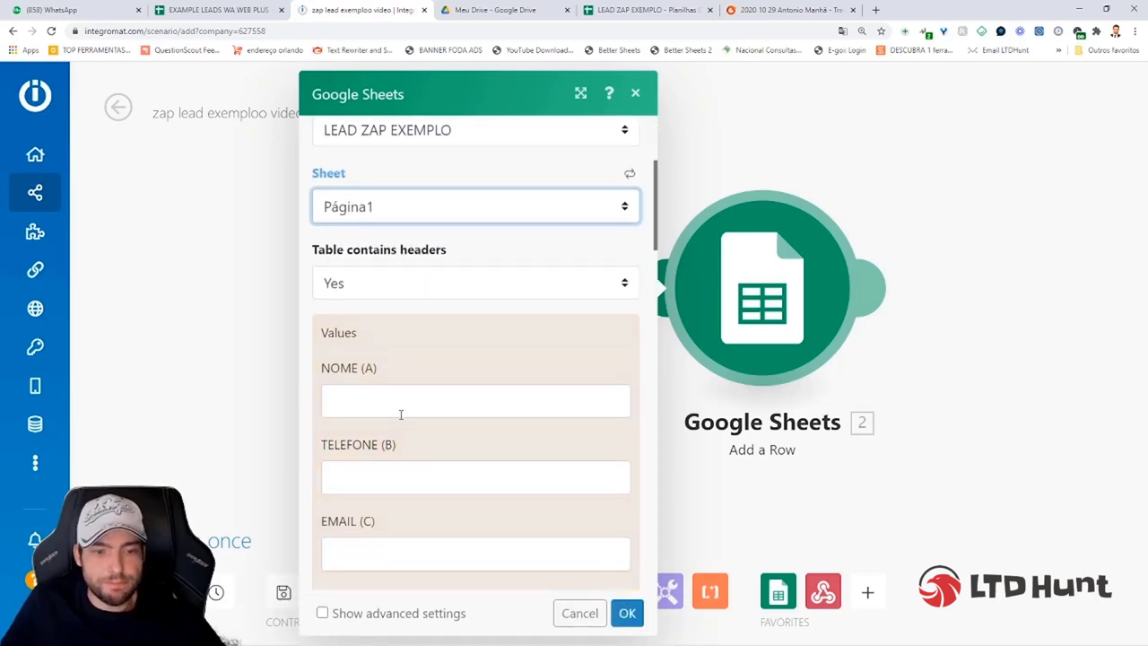
scroll(397, 525, down, 2)
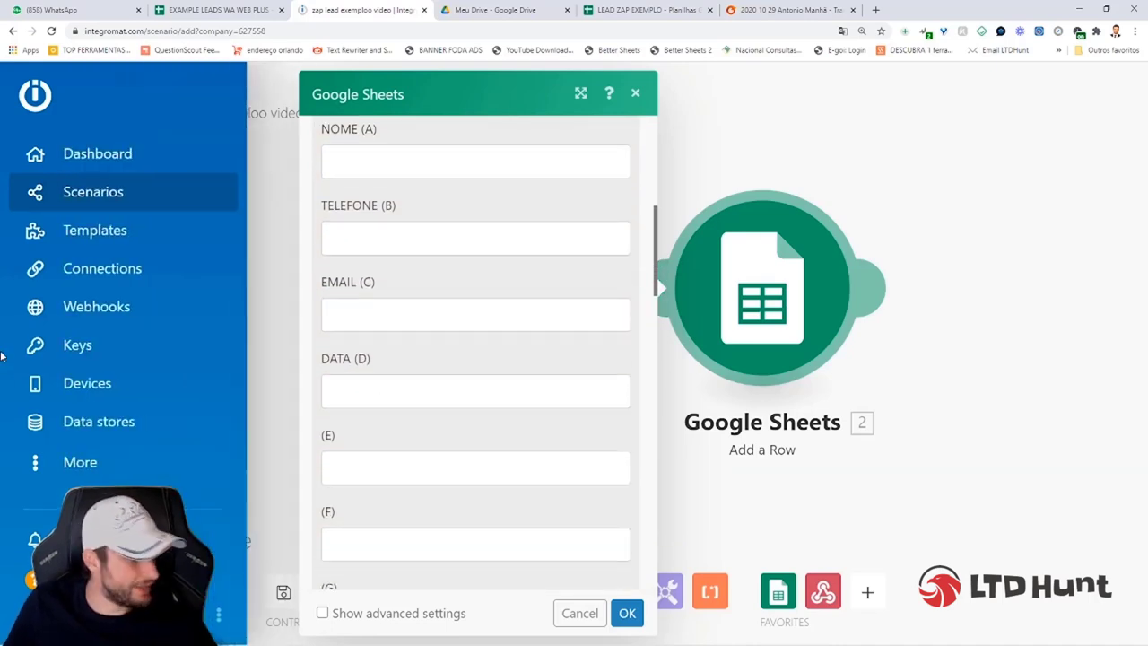
click(664, 10)
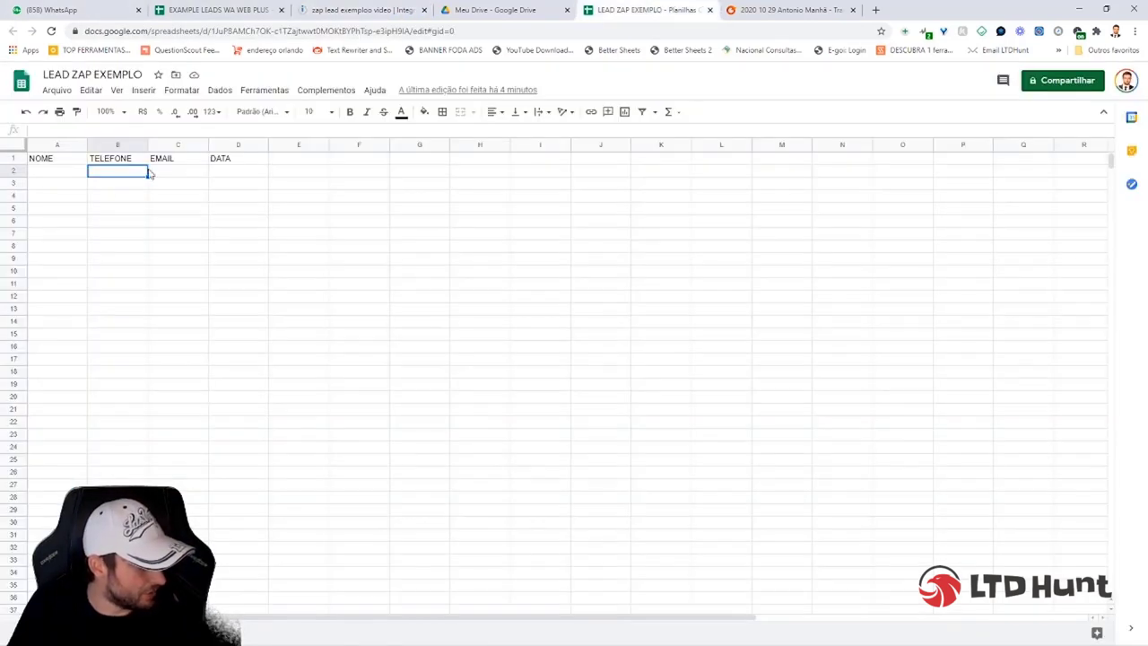
key(Up)
key(Left)
key(Right)
key(Right)
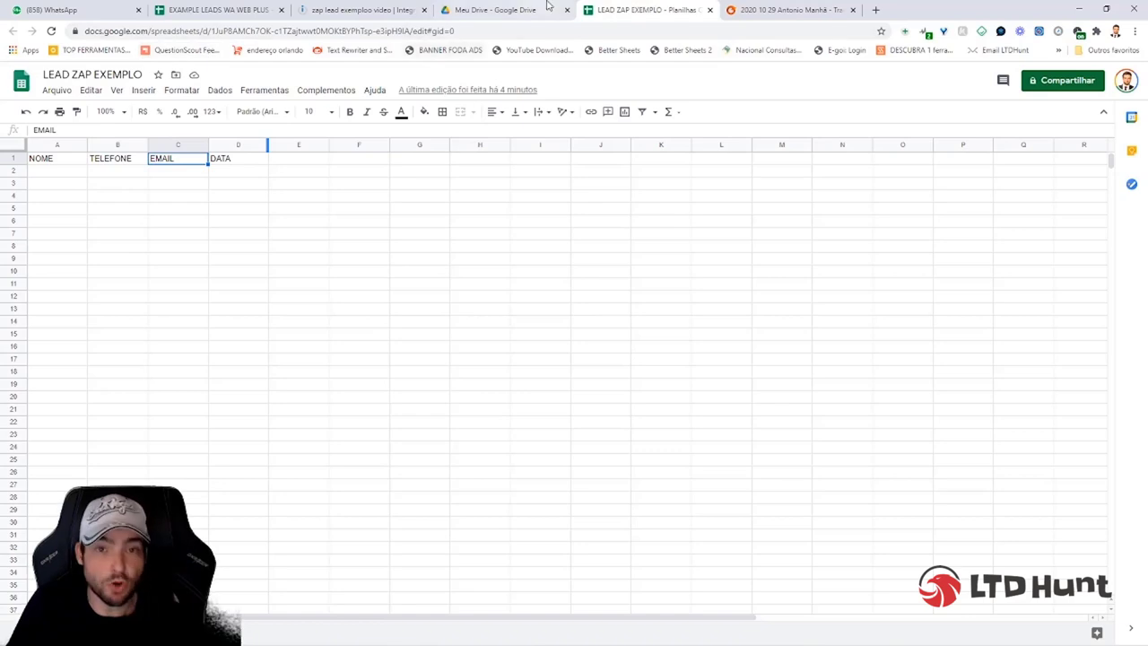
Return to the Integromat scenario and map NOME (A) to m_uname and TELEFONE (B) to m_user
click(340, 9)
scroll(512, 440, down, 3)
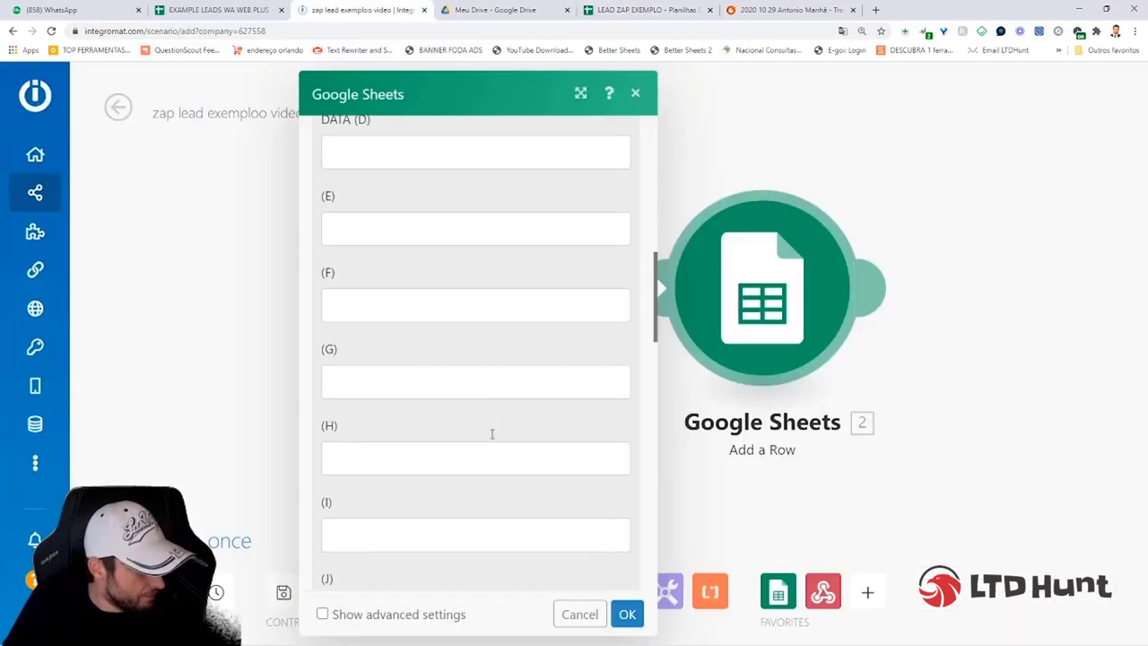
scroll(492, 433, up, 5)
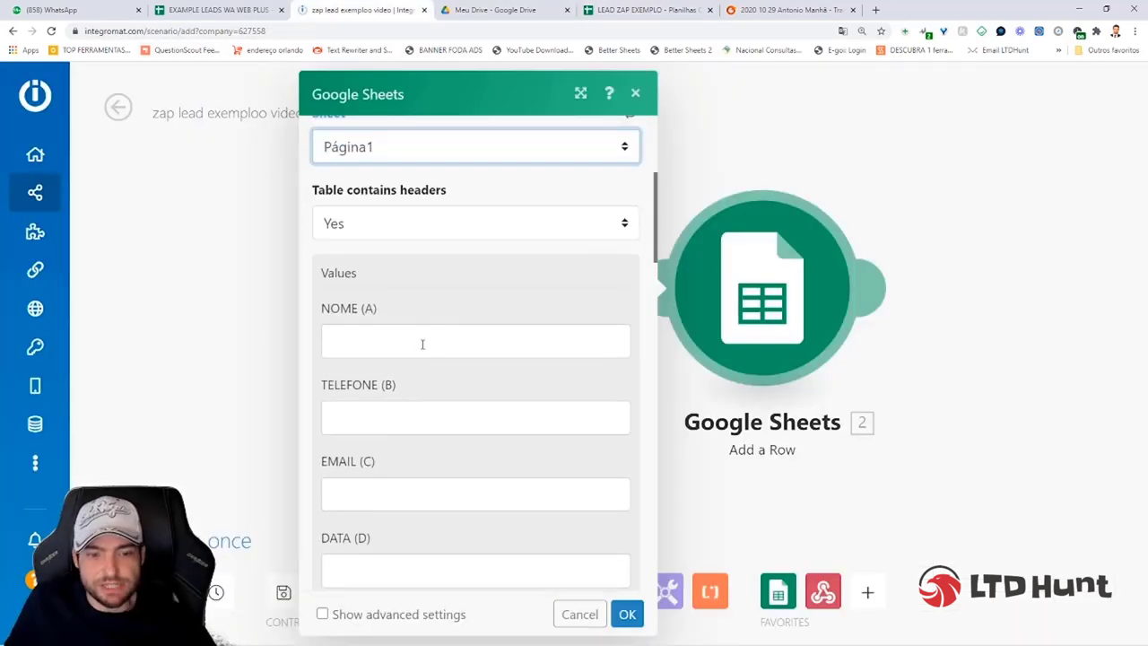
click(422, 343)
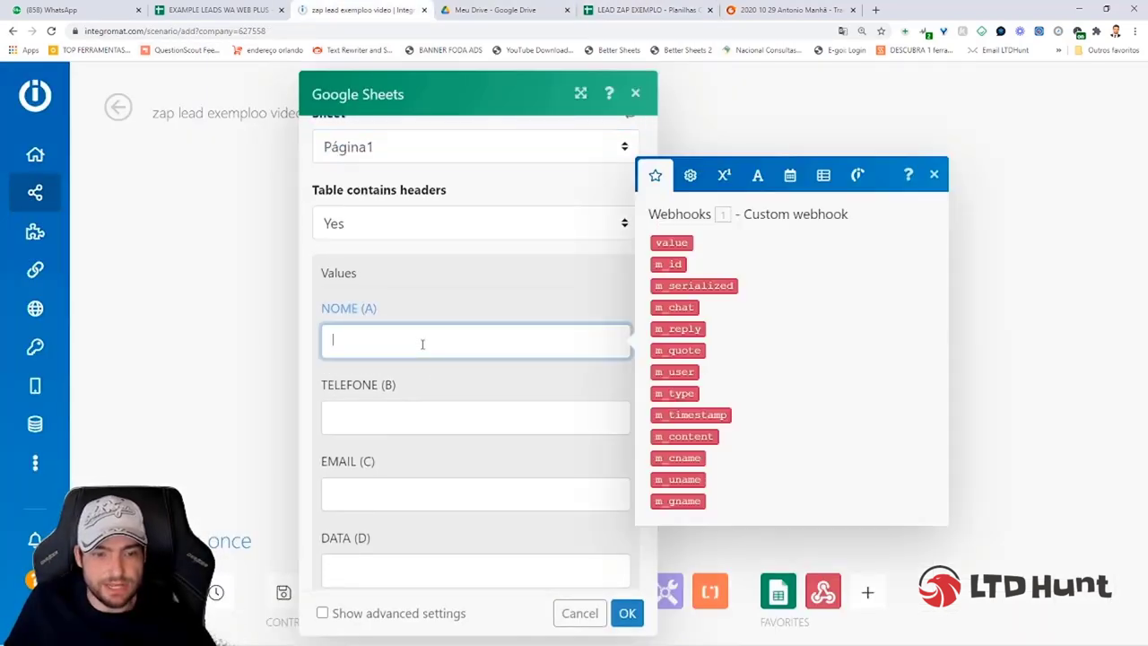
click(689, 481)
click(461, 415)
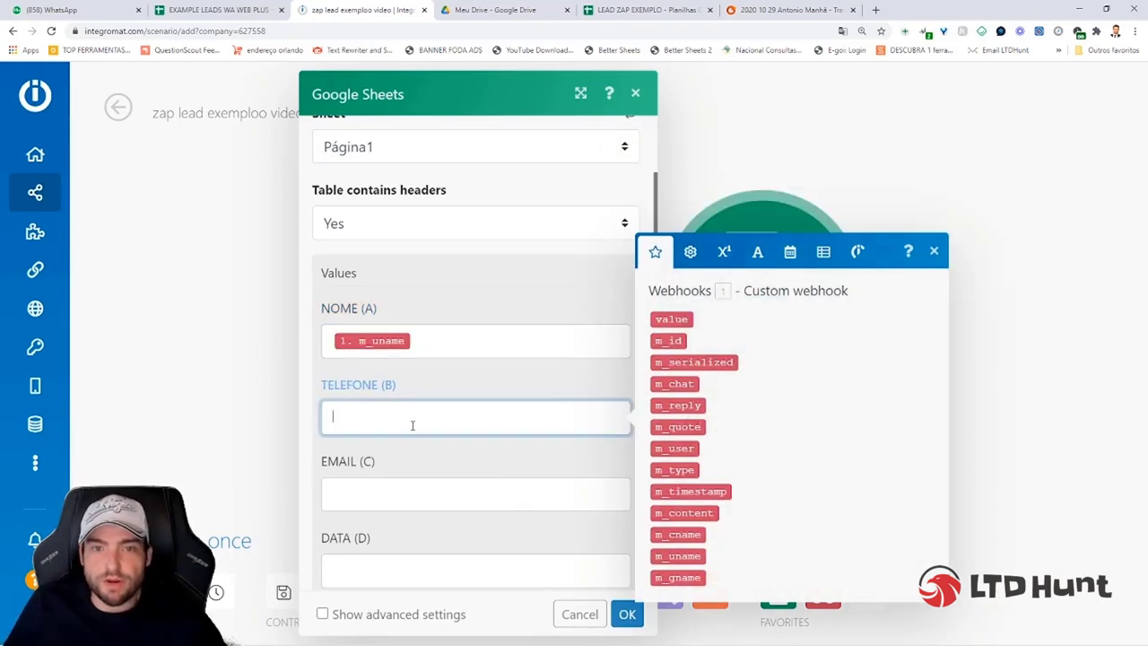
click(680, 449)
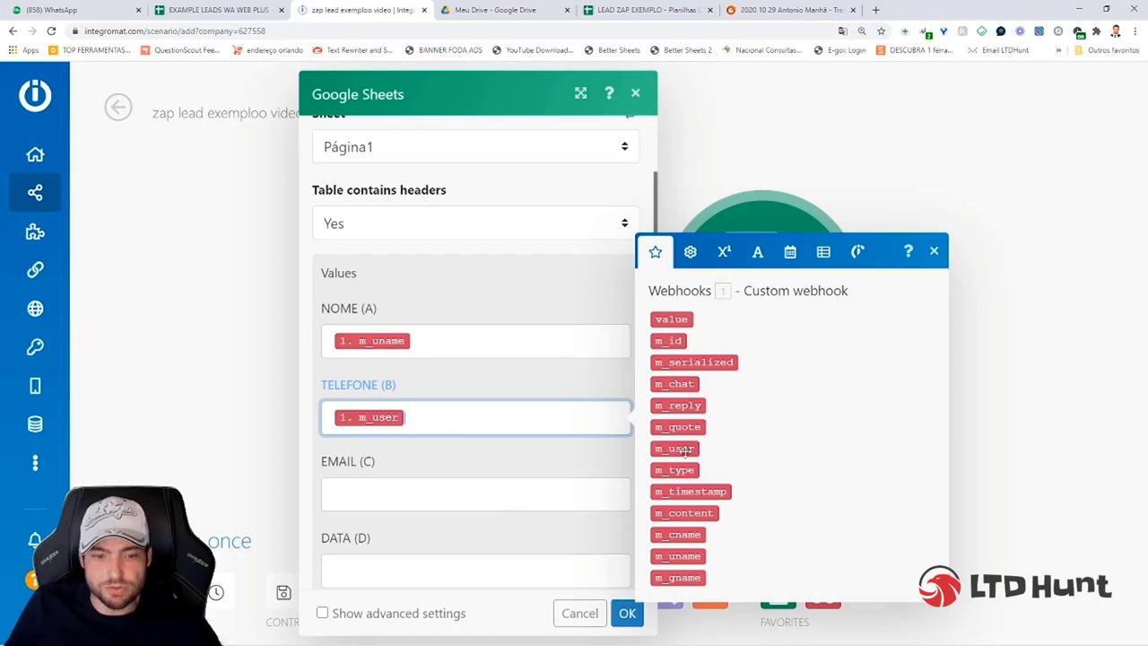
Map EMAIL (C) to m_content and DATA (D) to m_timestamp, and confirm the Google Sheets module
click(452, 491)
click(686, 547)
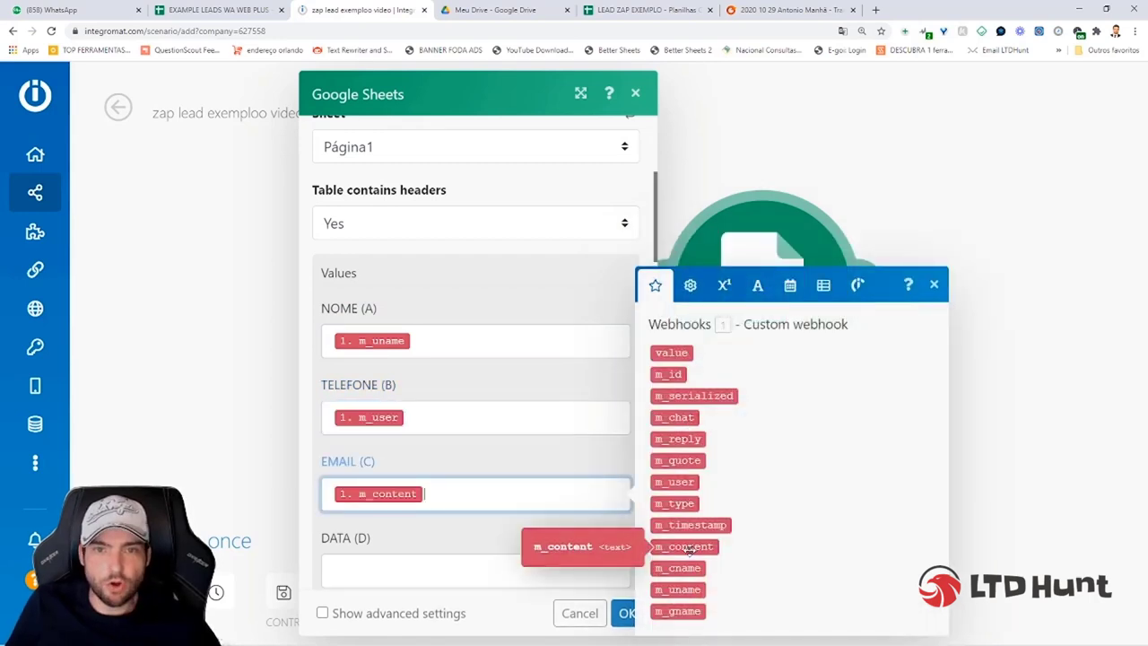
click(464, 563)
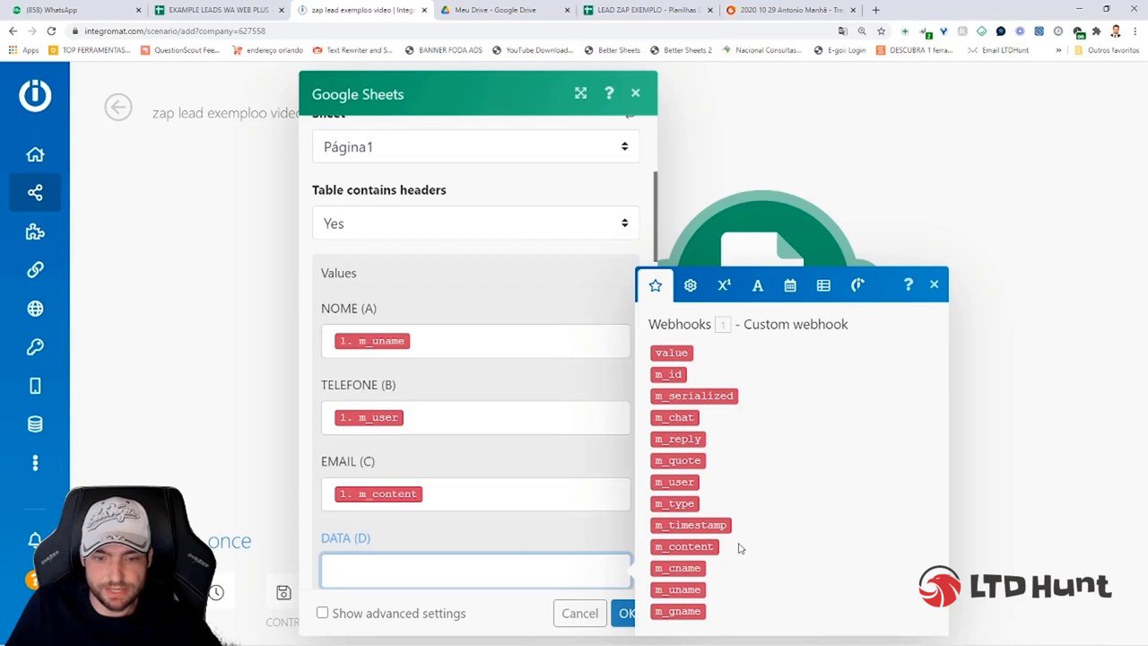
click(718, 526)
click(563, 457)
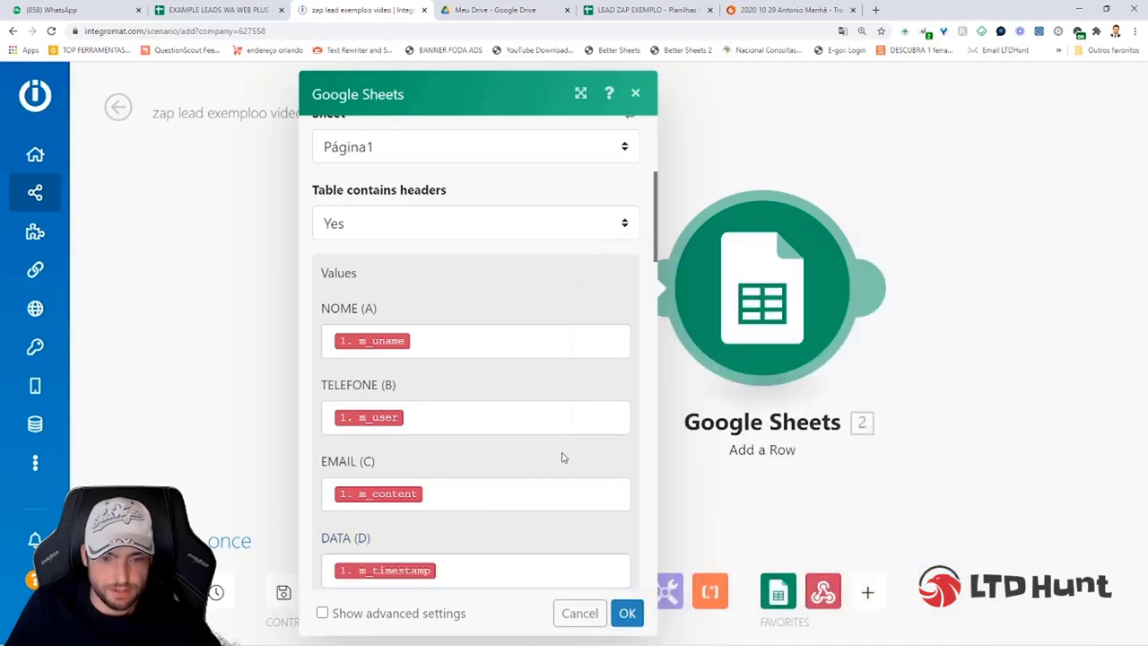
click(626, 614)
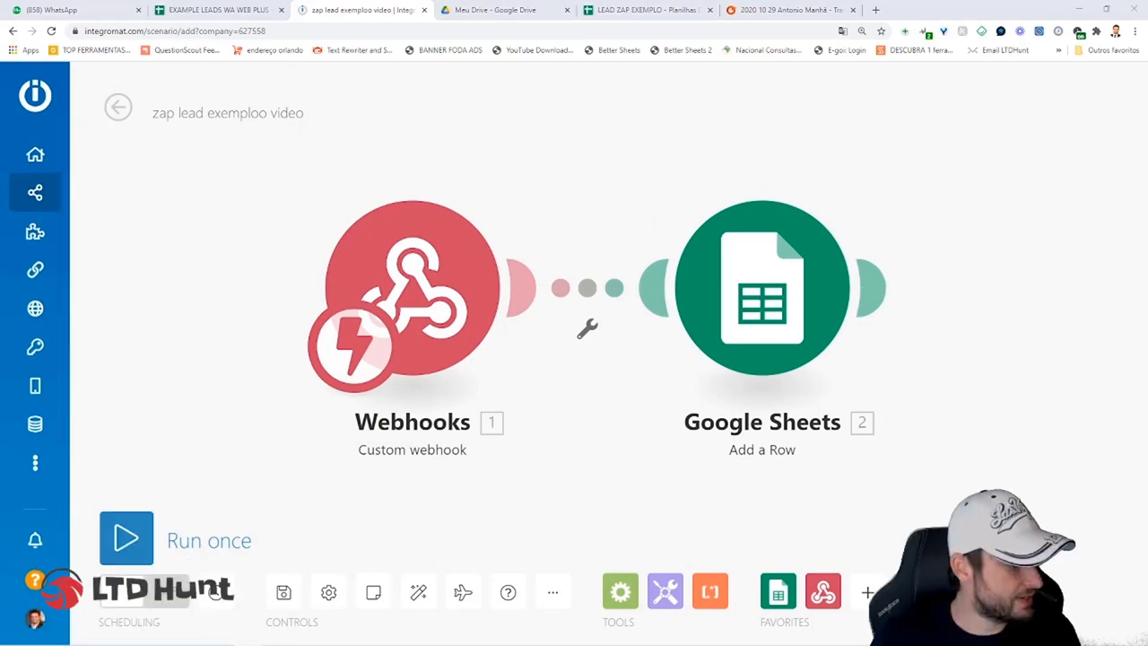
Run the scenario once and check each cell of the new lead row in the LEAD ZAP EXEMPLO spreadsheet
click(182, 542)
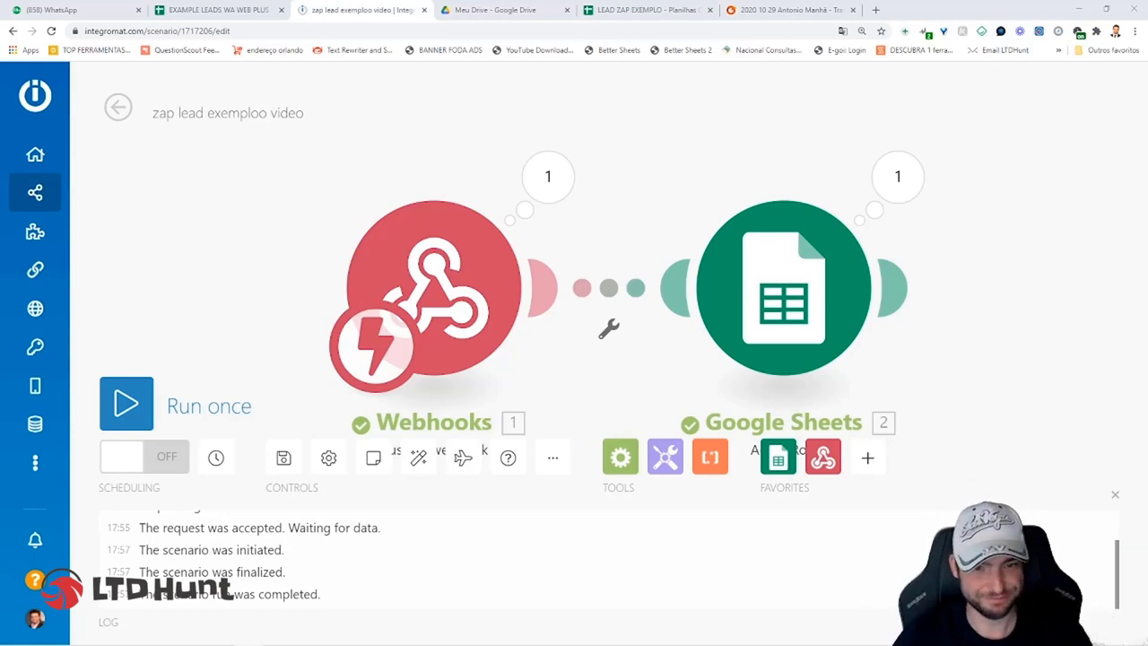
click(611, 10)
click(45, 178)
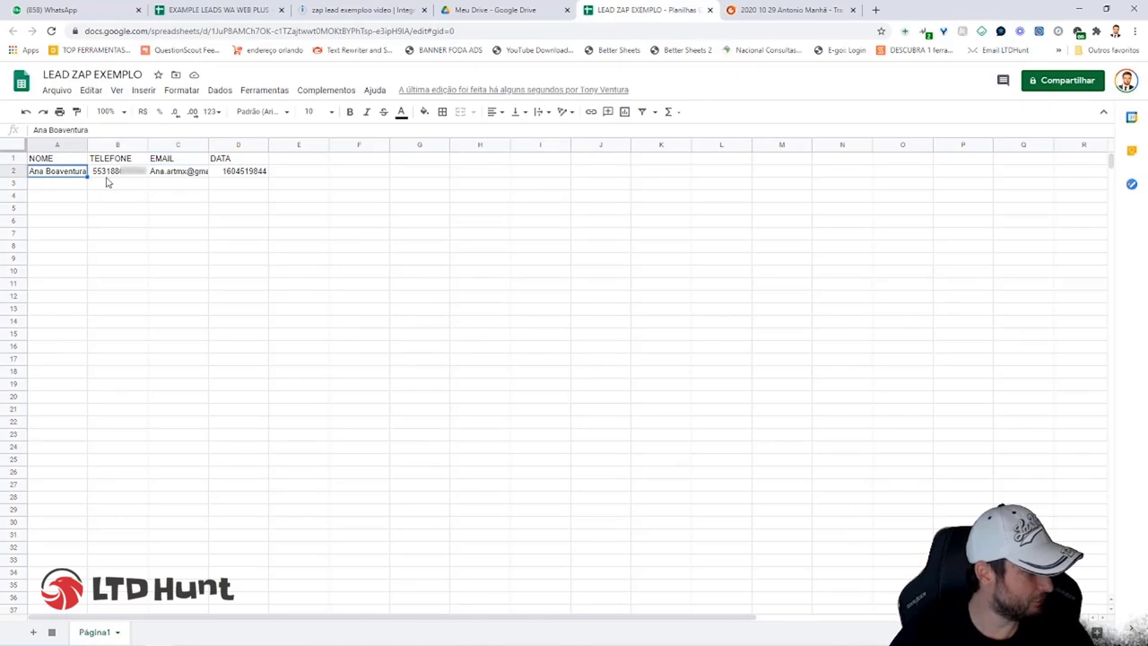
click(121, 179)
click(172, 179)
click(238, 179)
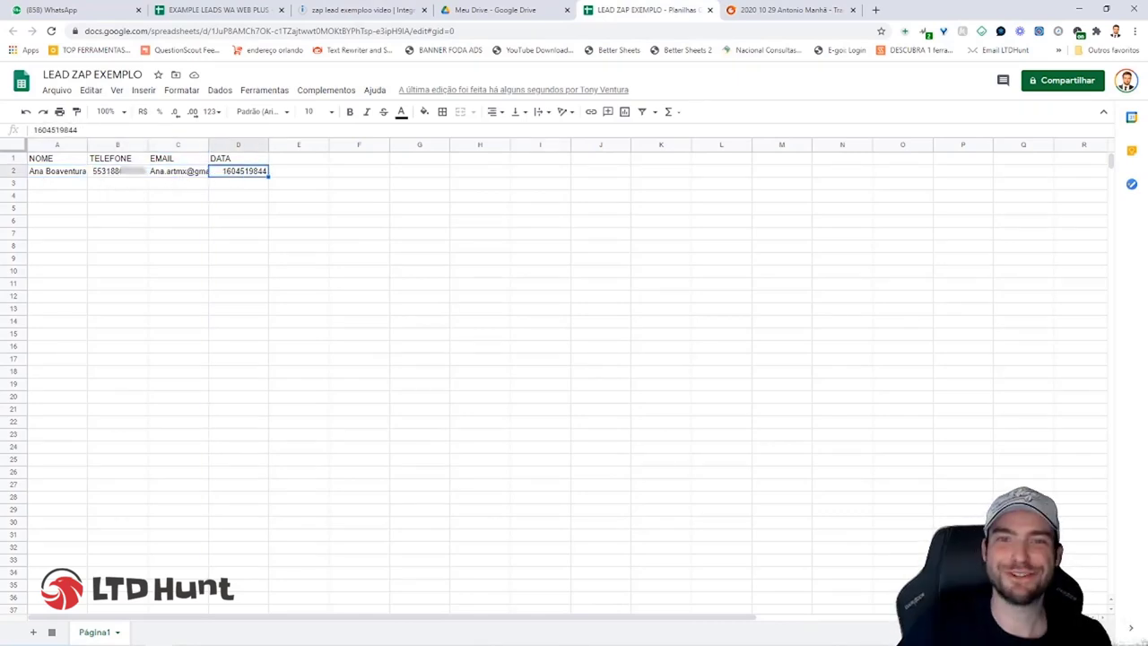
Examine the full contents of the recorded lead's DATA and EMAIL cells in row 2 without changing them
key(Right)
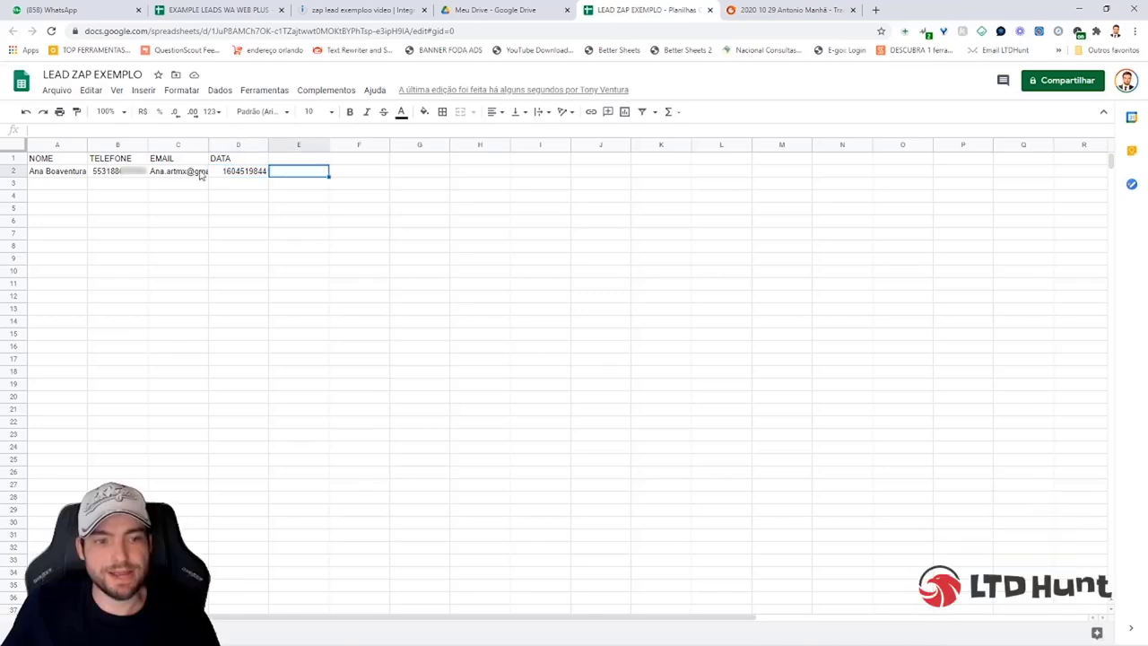
double_click(235, 172)
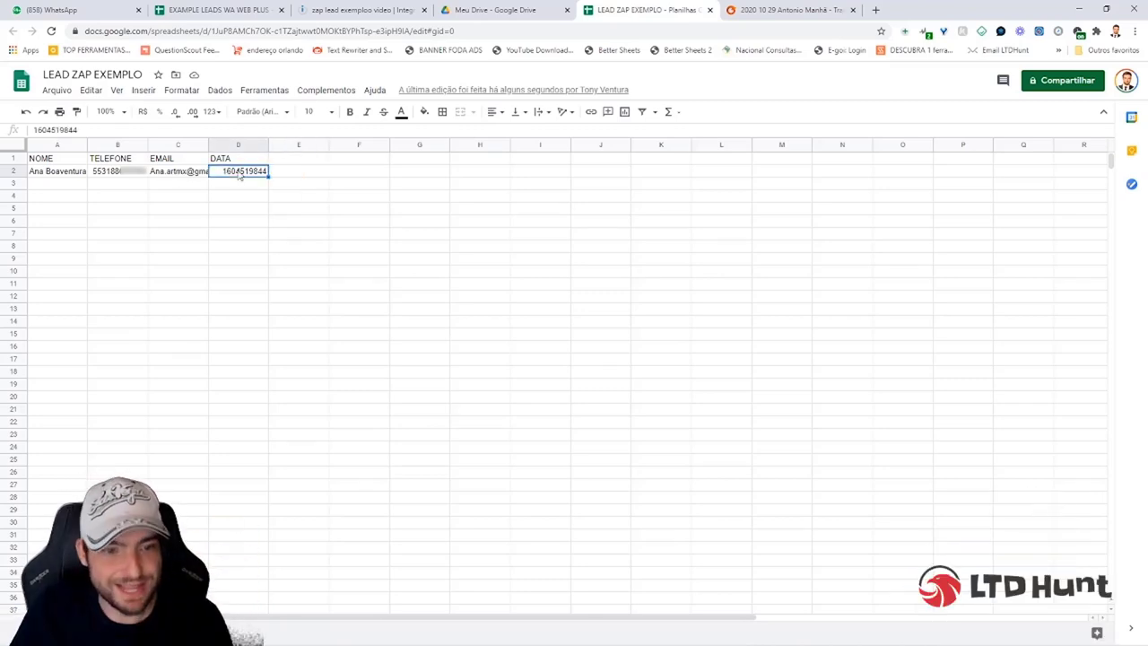
click(328, 176)
click(183, 171)
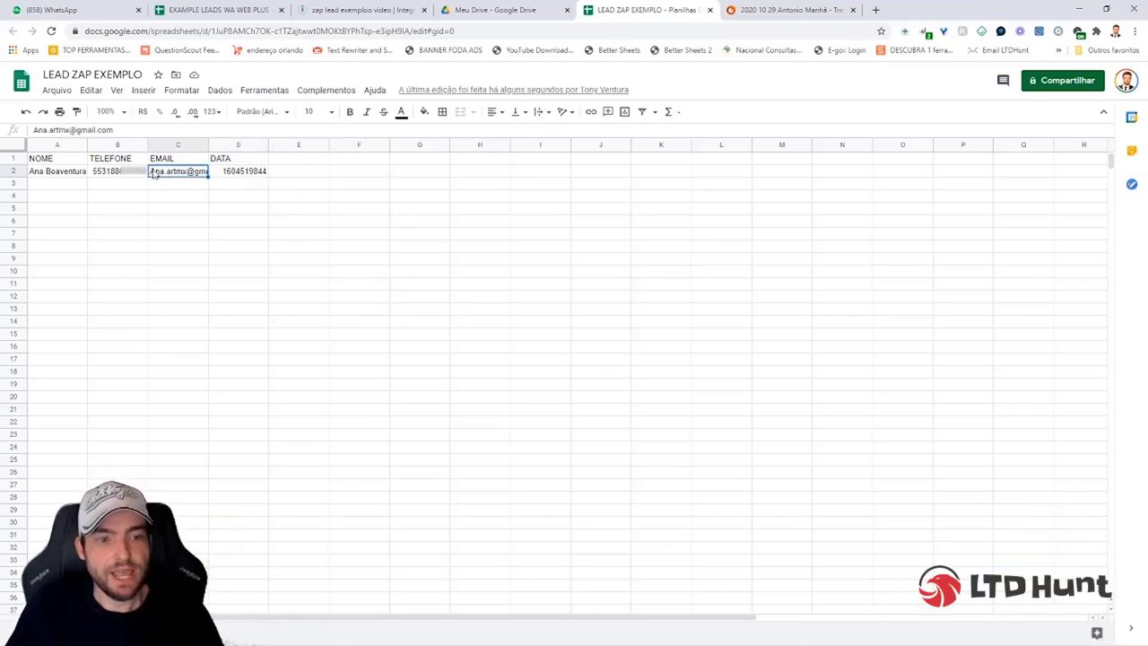
double_click(183, 170)
drag(255, 173, 162, 172)
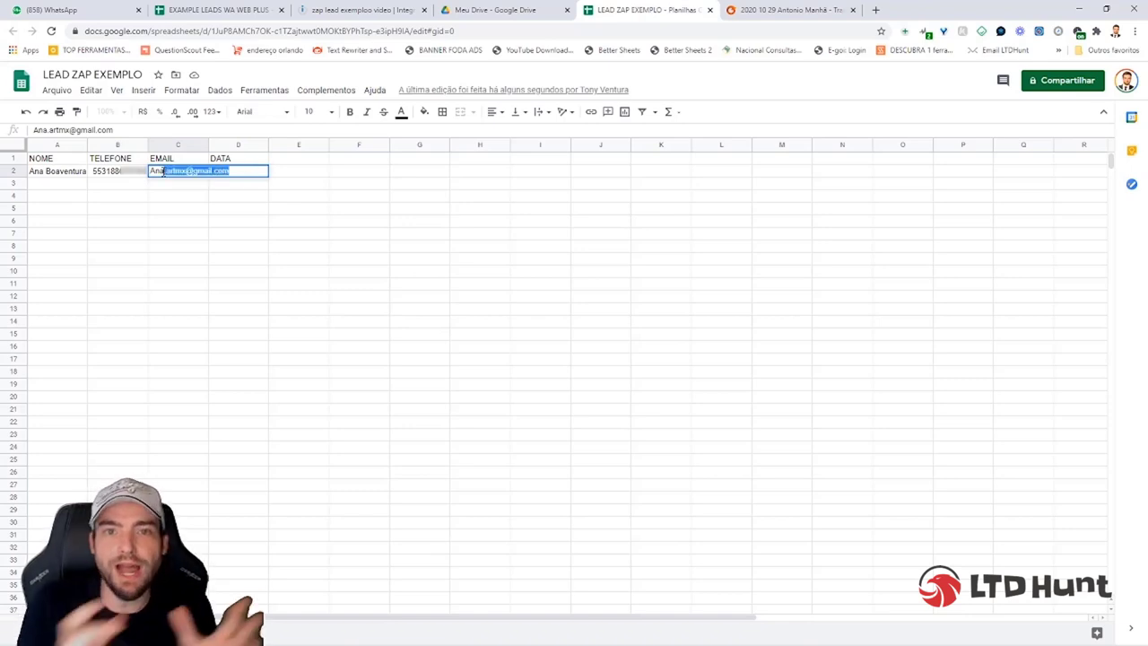
click(153, 170)
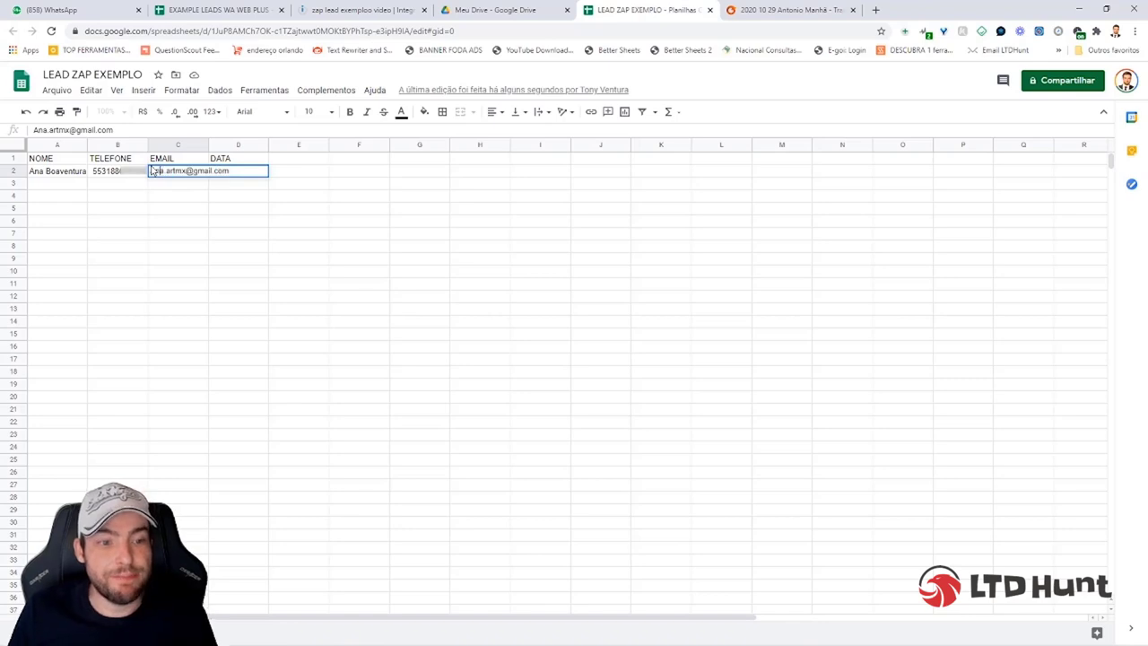
drag(244, 170, 118, 166)
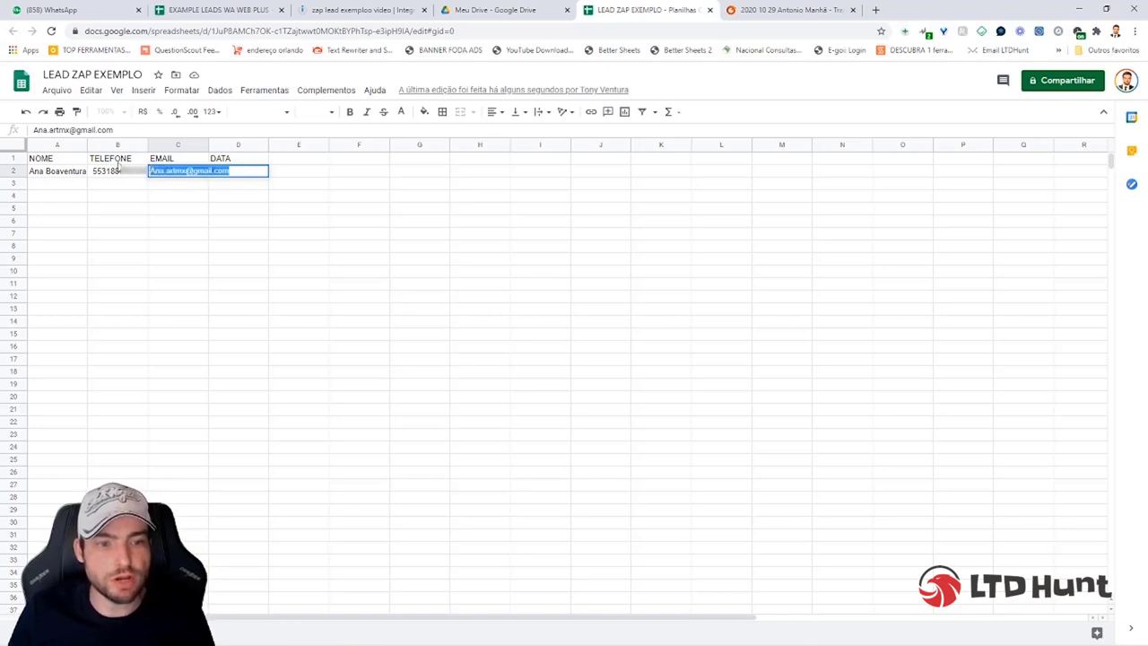
click(200, 214)
click(179, 173)
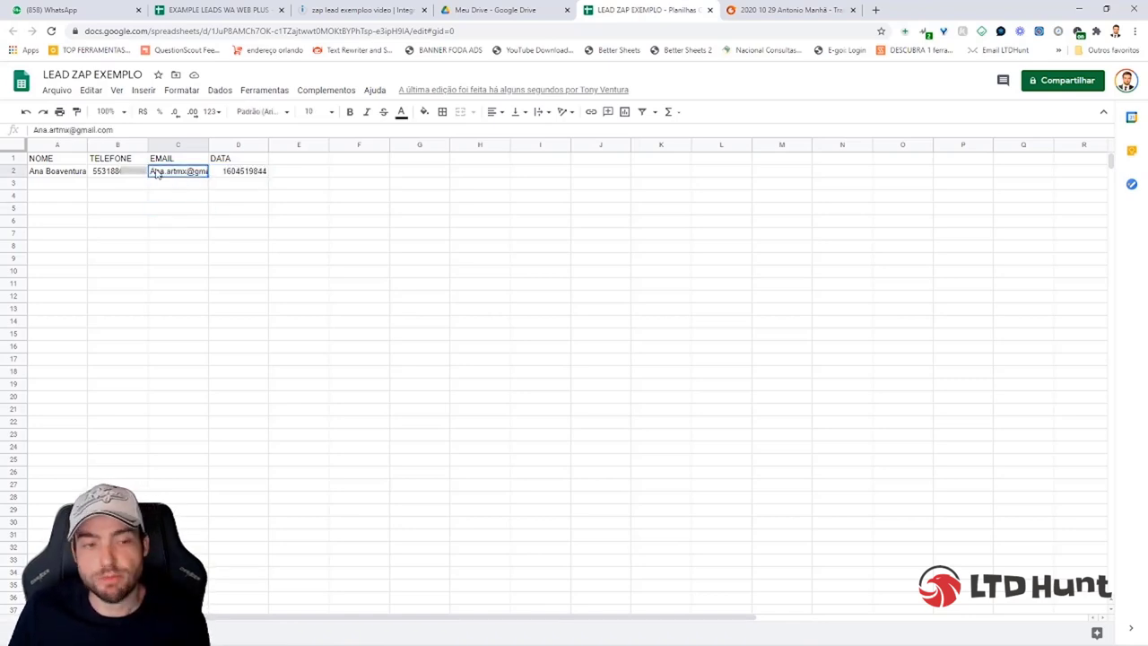
double_click(154, 173)
click(175, 188)
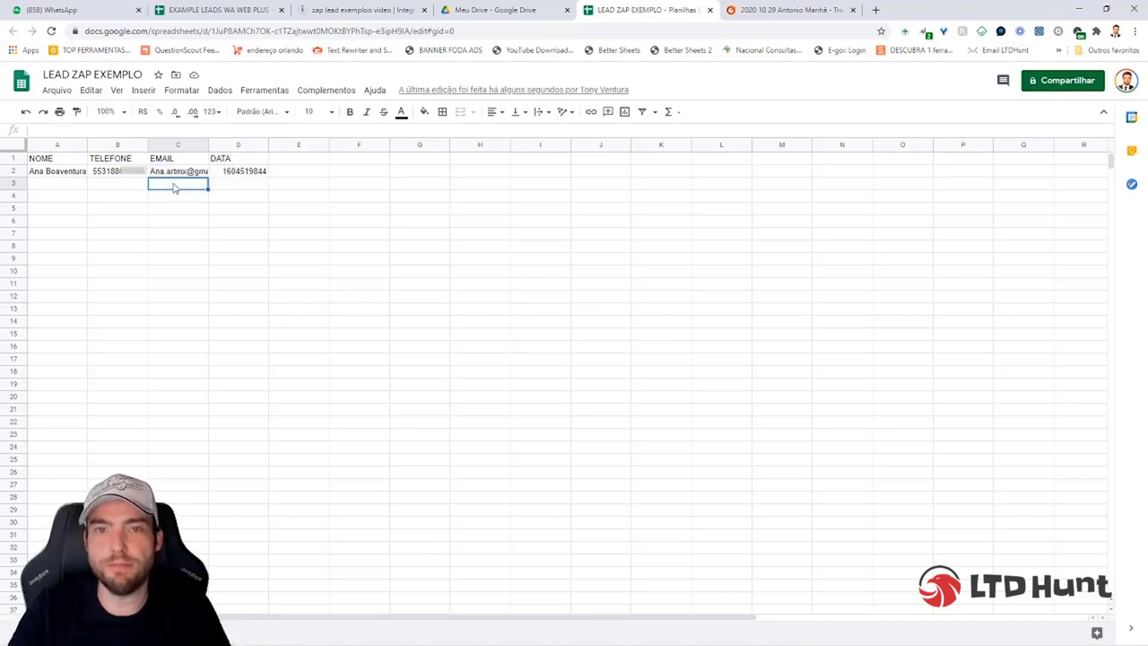
click(155, 173)
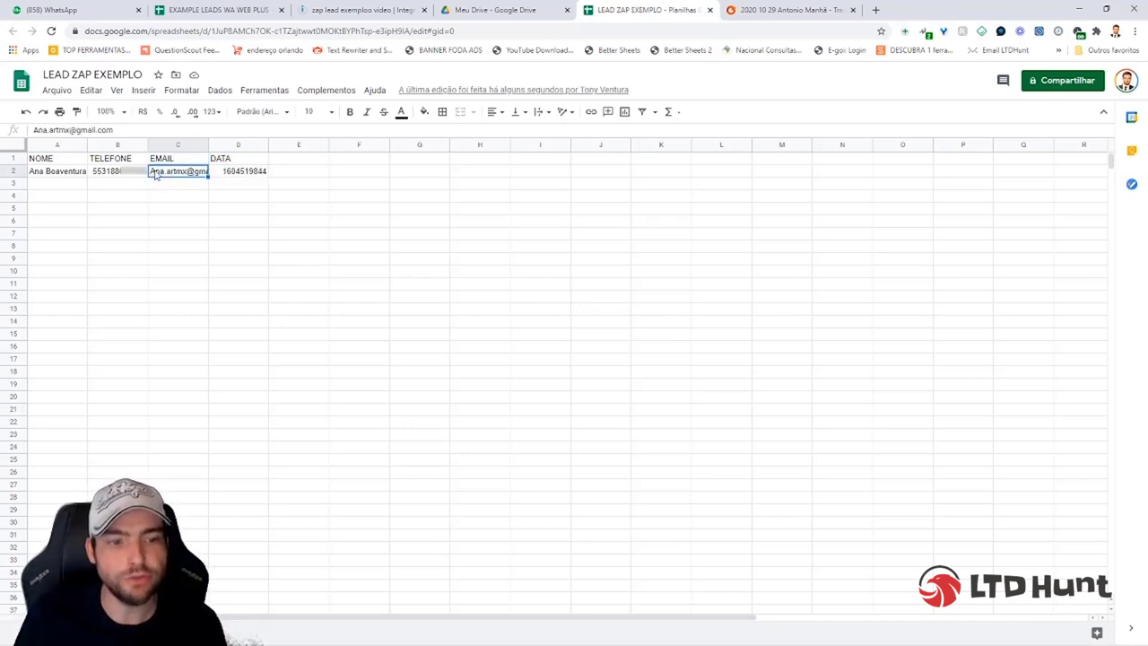
double_click(154, 173)
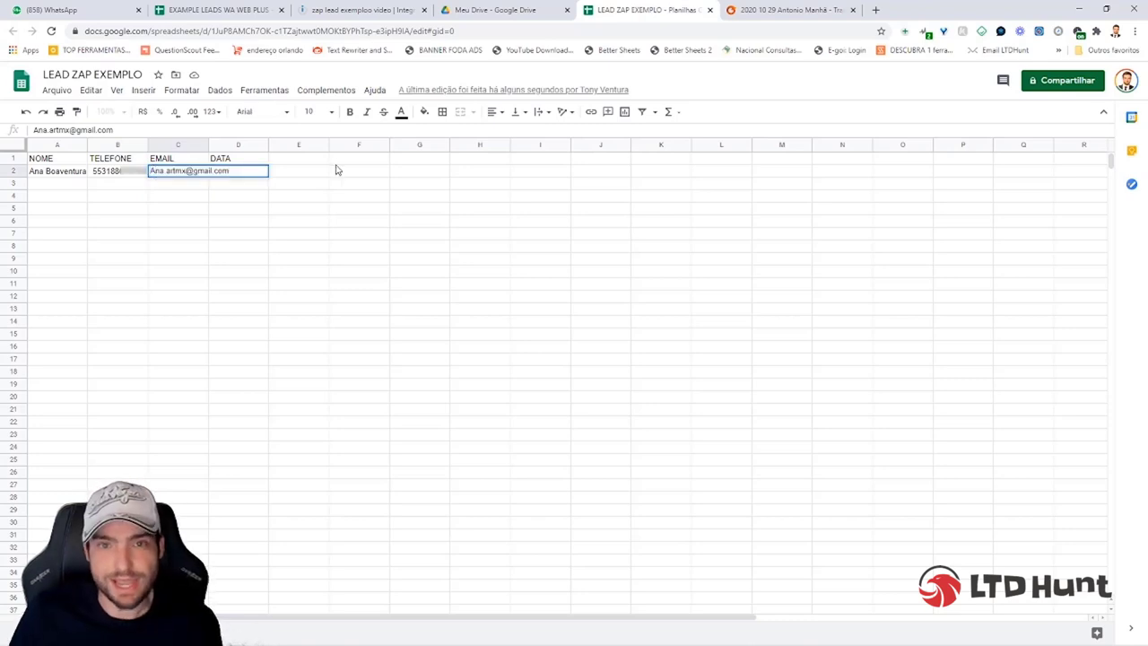
key(Return)
click(186, 172)
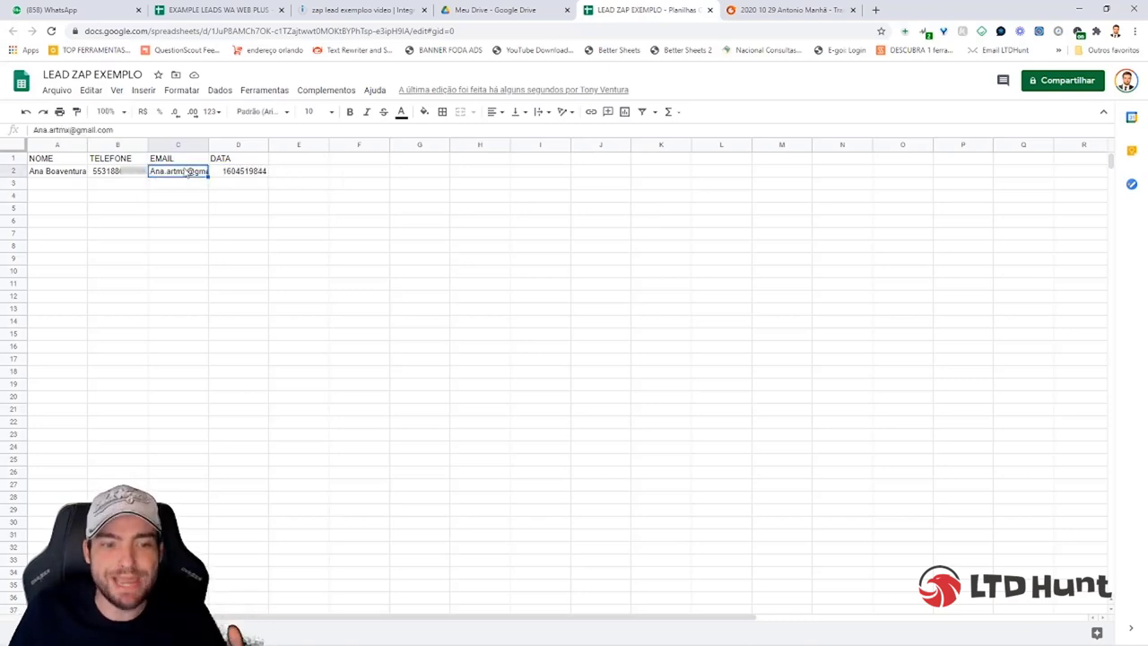
Check the timestamp stored in the recorded lead's DATA cell, leaving the cell unedited
click(314, 178)
click(256, 176)
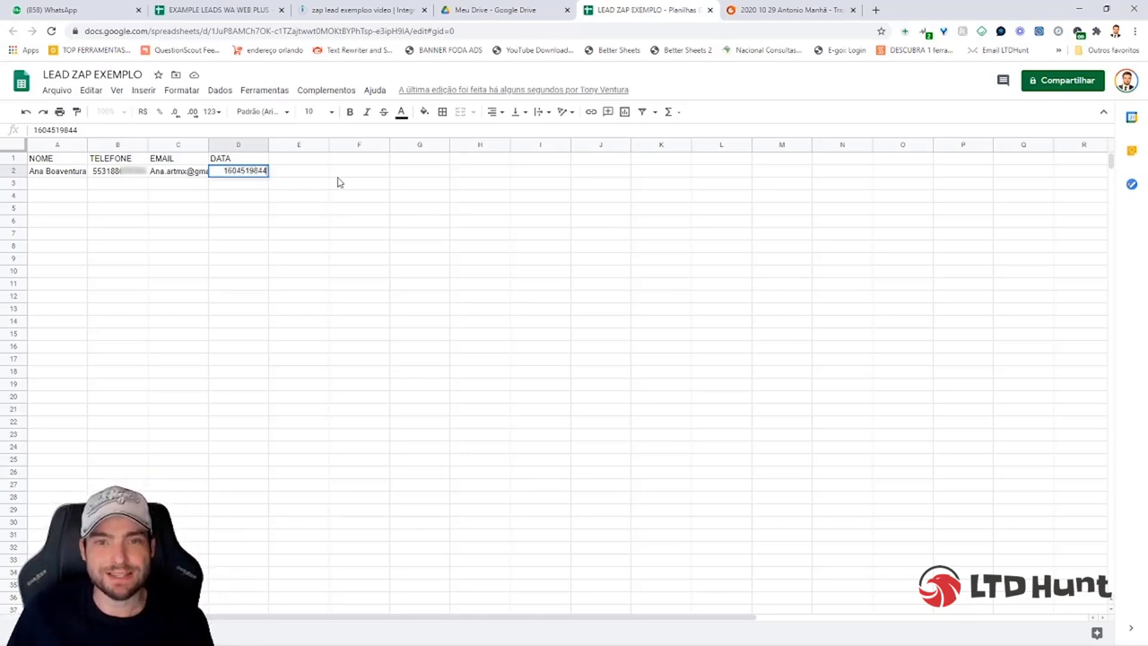
click(339, 178)
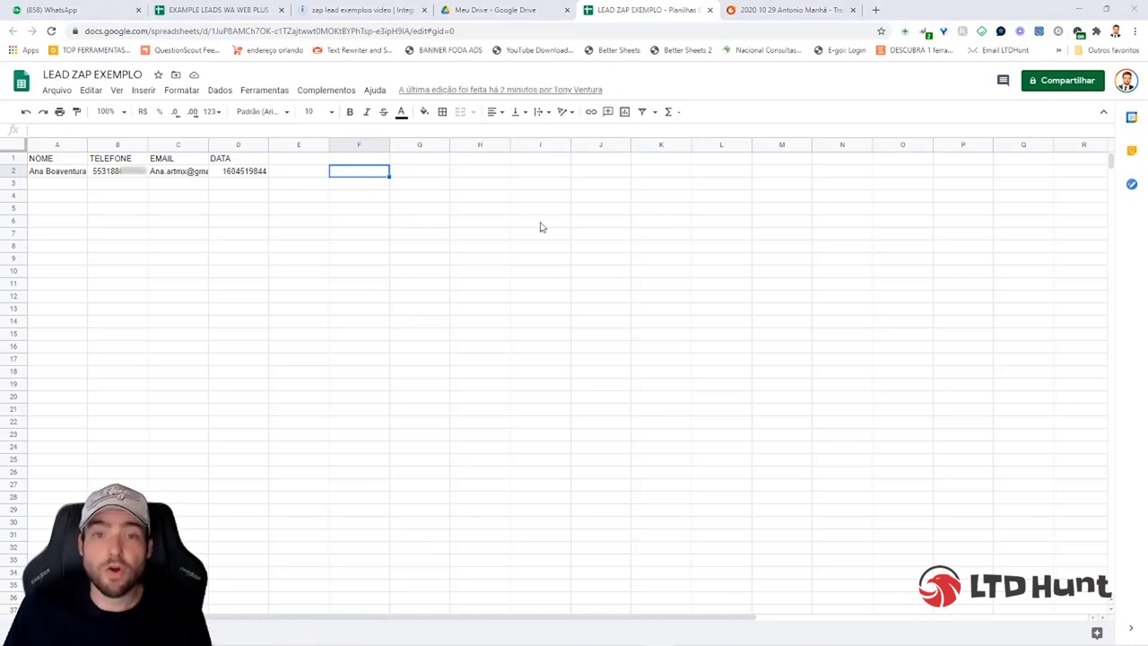
Return to the Integromat scenario and insert a Text parser Match pattern module between Webhooks and Google Sheets
click(350, 15)
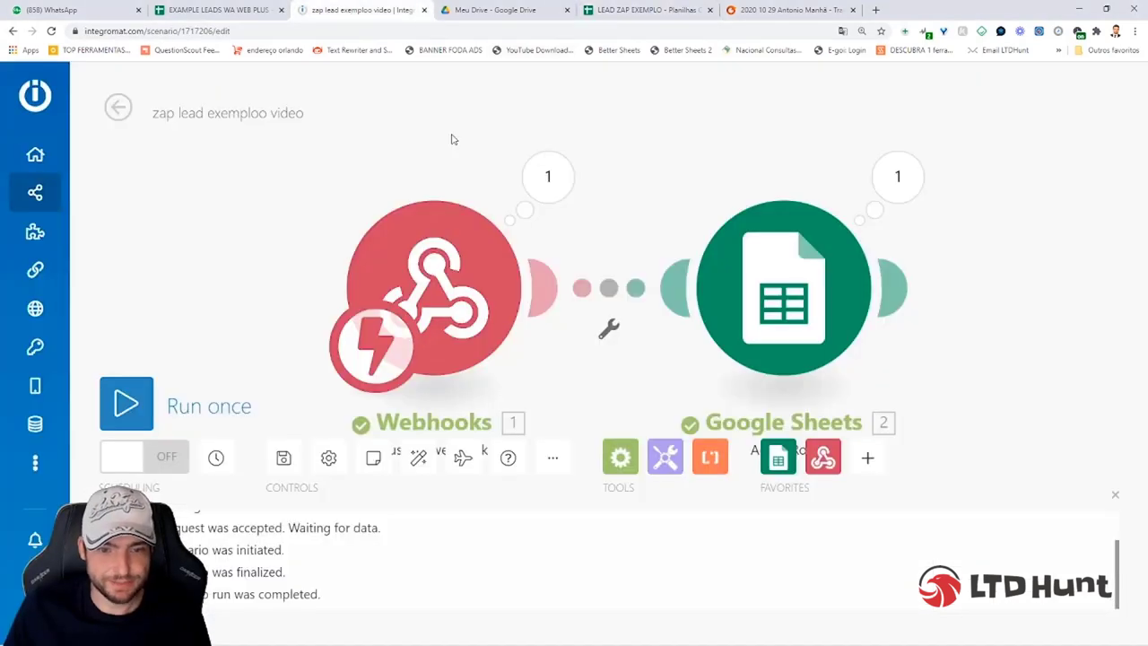
click(608, 332)
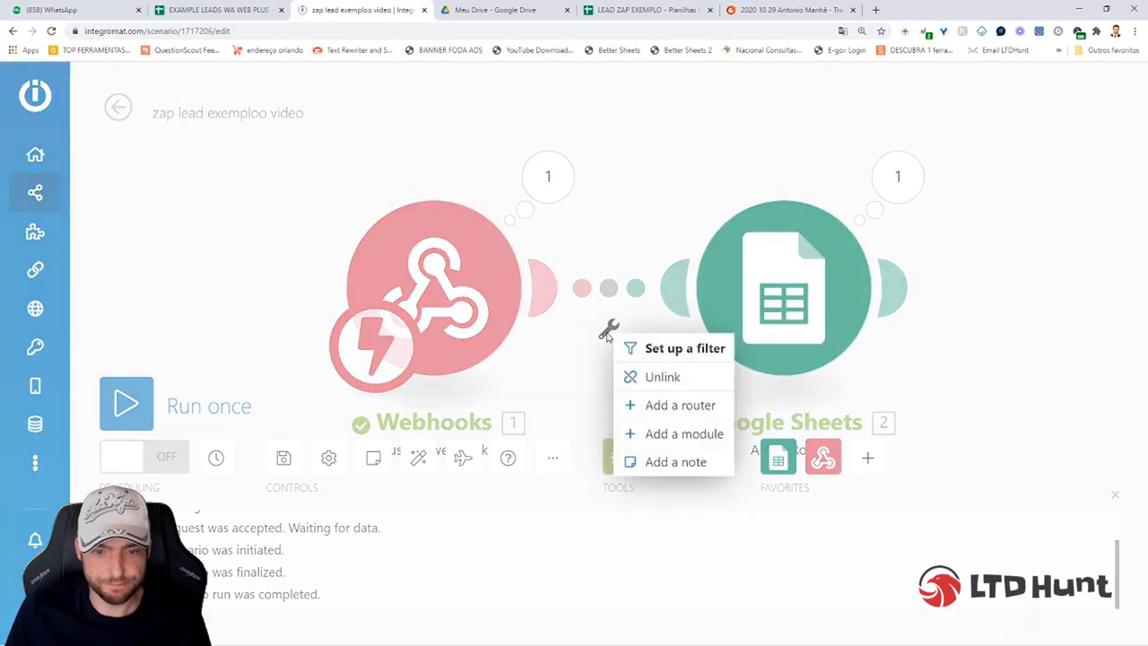
click(673, 436)
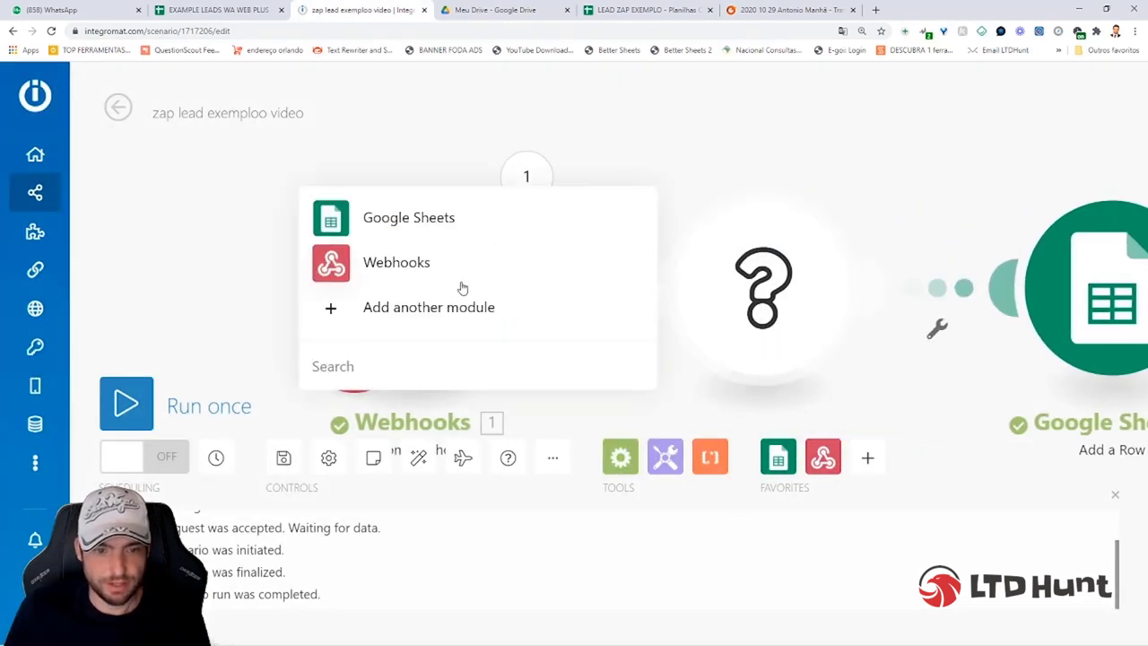
click(452, 316)
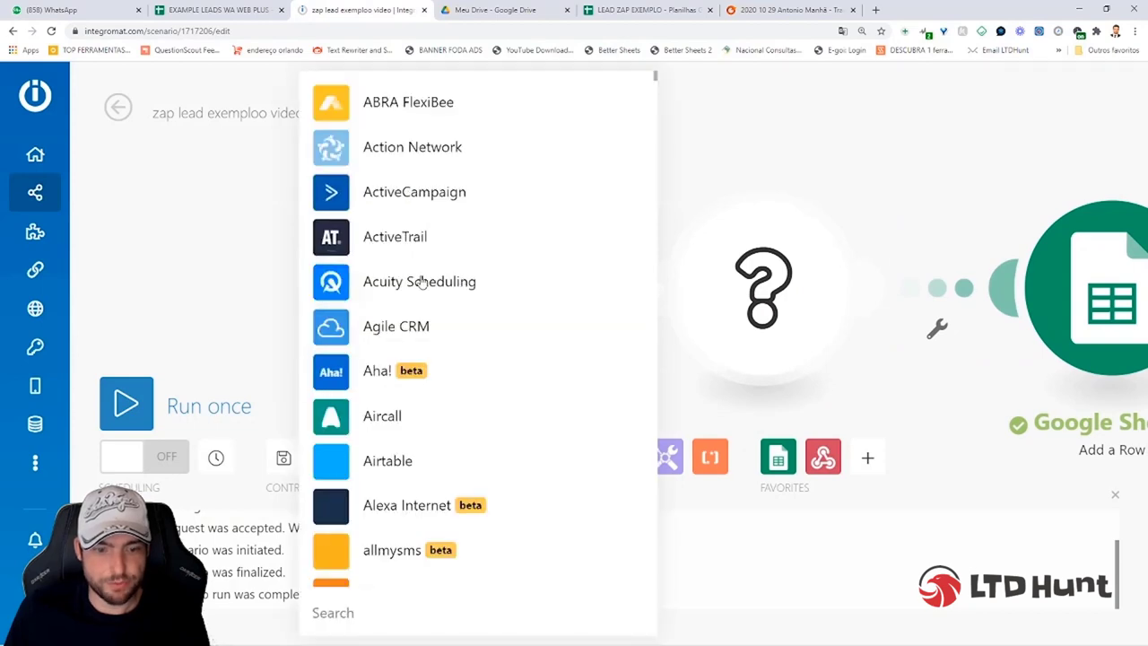
scroll(464, 431, down, 3)
scroll(462, 432, down, 20)
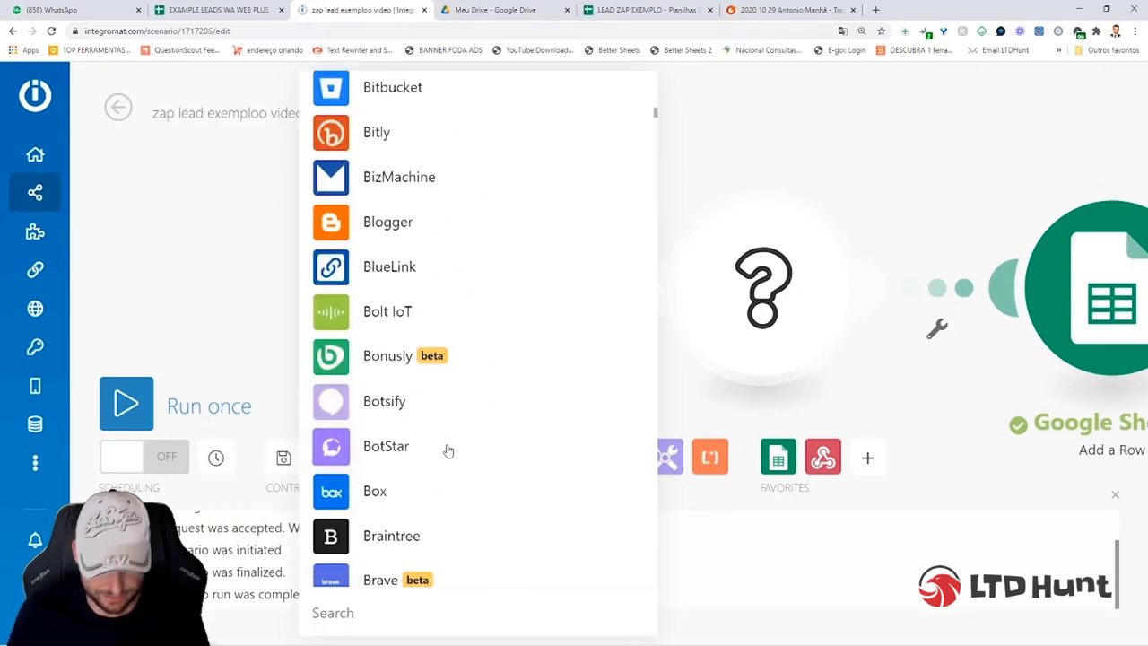
text(text)
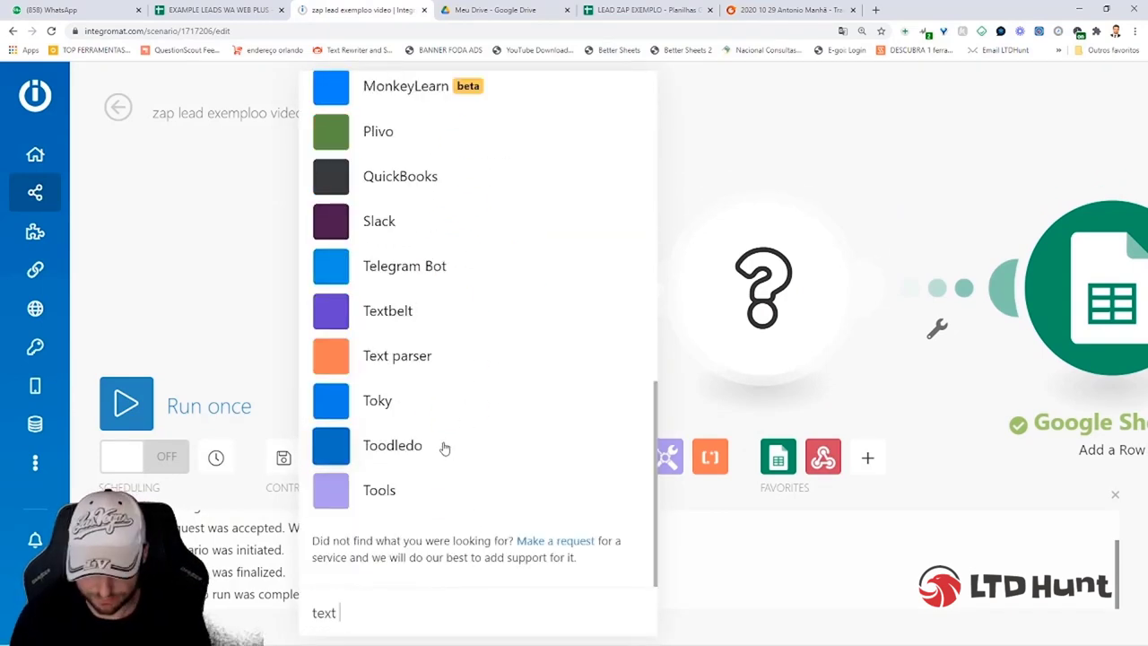
text( pa)
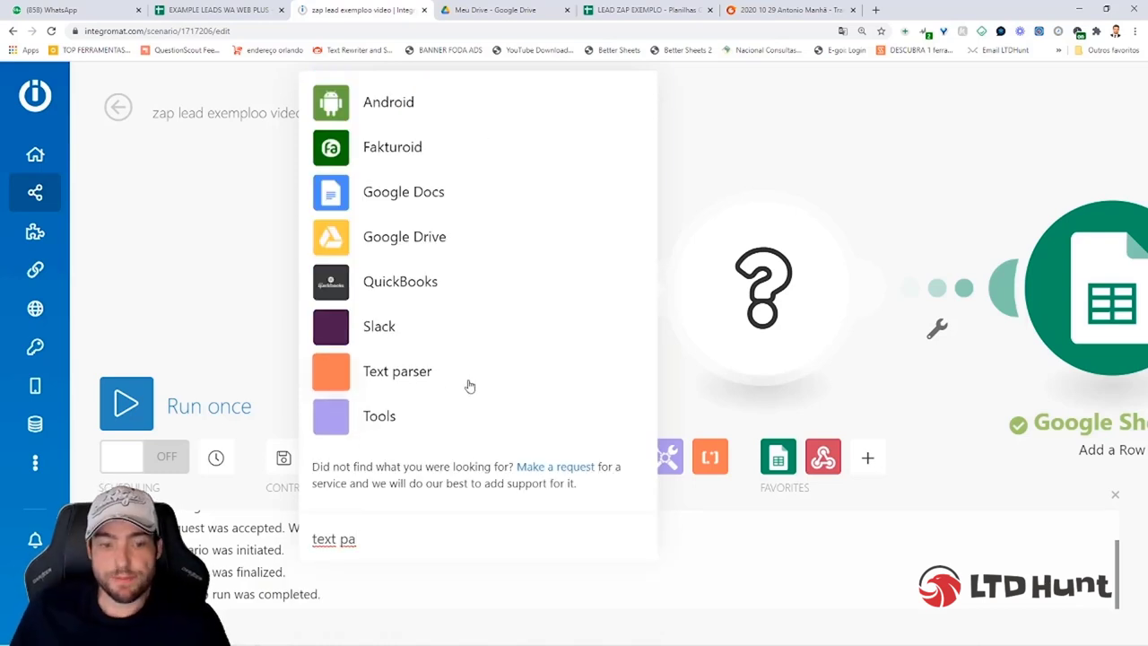
click(388, 382)
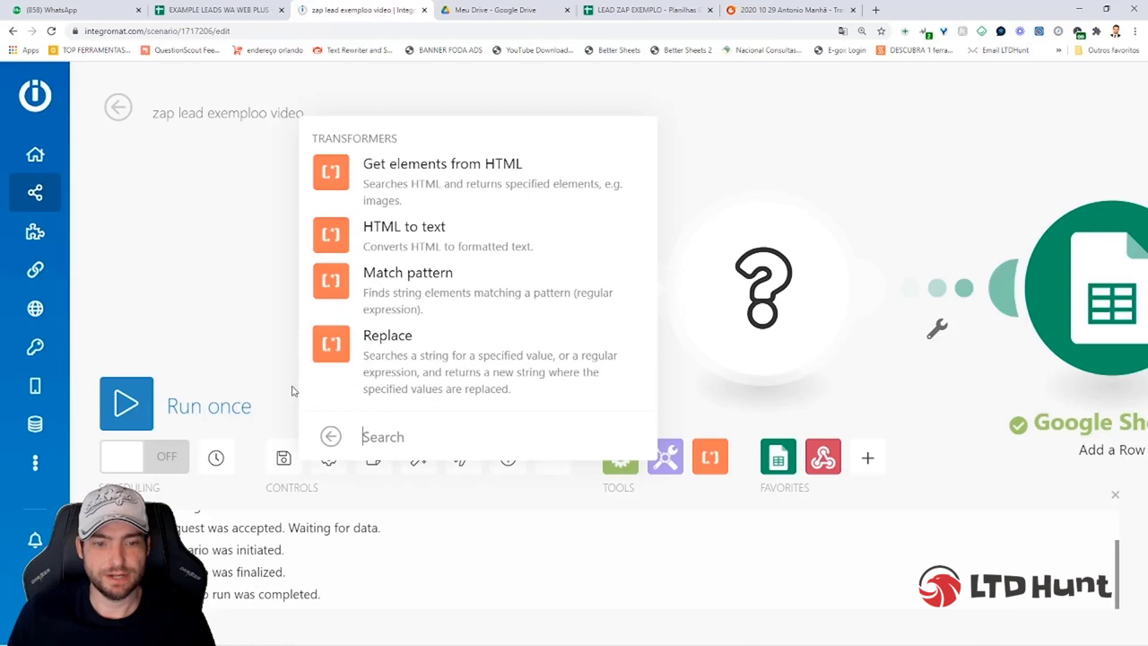
click(432, 283)
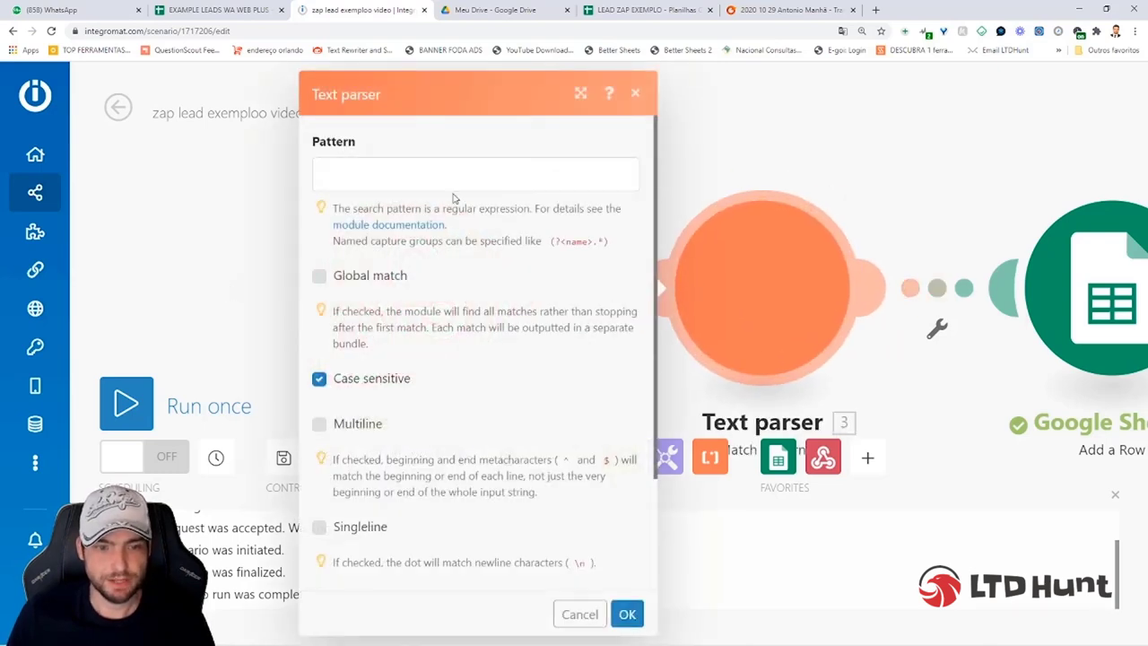
Set the Text parser's Pattern to the email expression ([a-zA-Z0-9._-]+@[a-zA-Z0-9._-]+\.[a-zA-Z0-9_-]+)
click(447, 171)
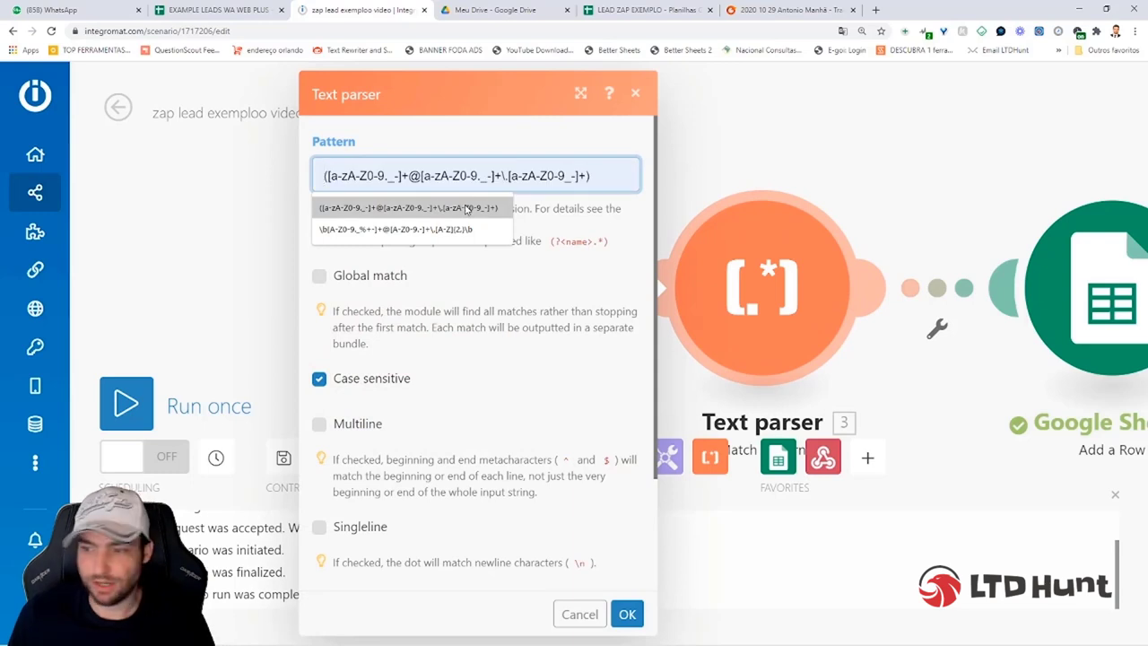
click(465, 208)
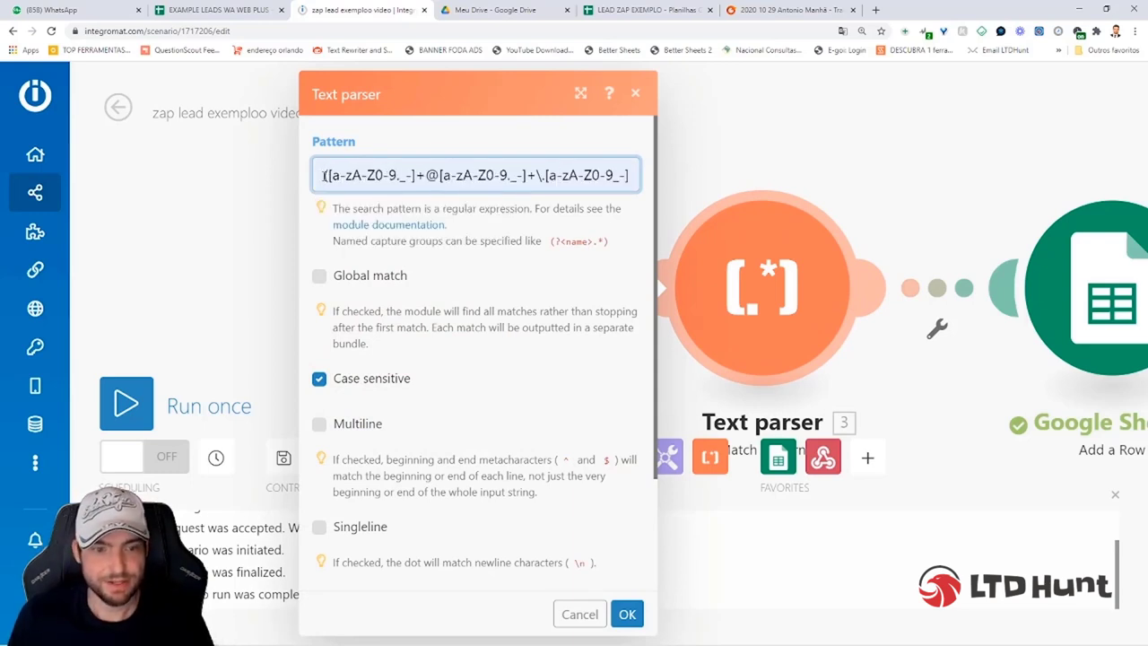
drag(324, 175, 677, 177)
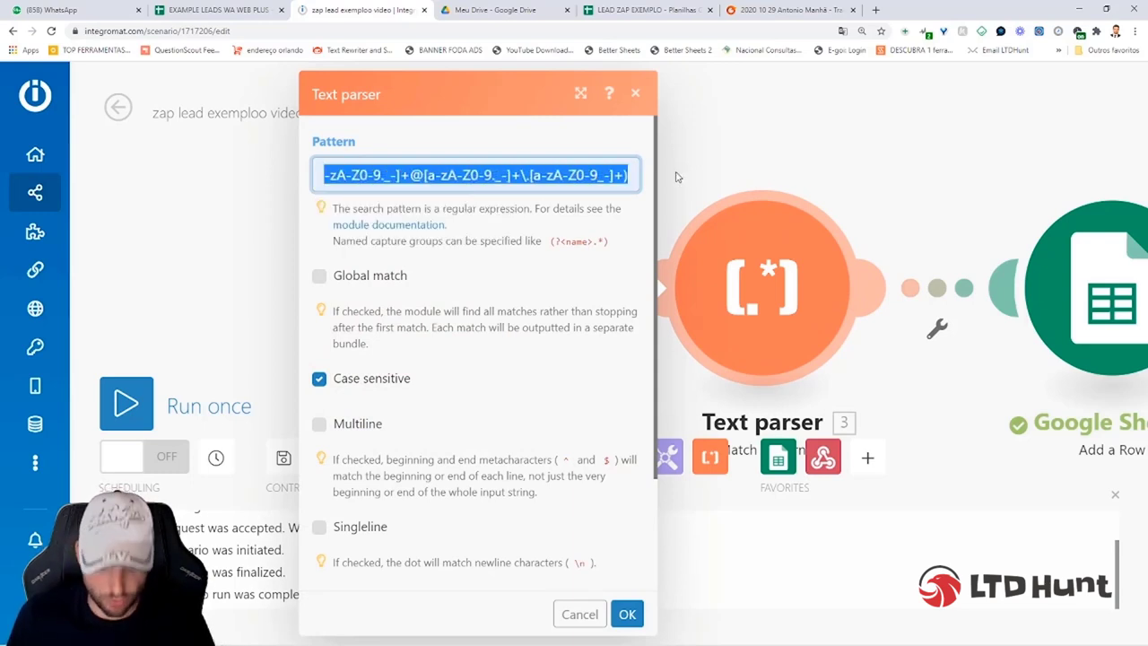
click(451, 175)
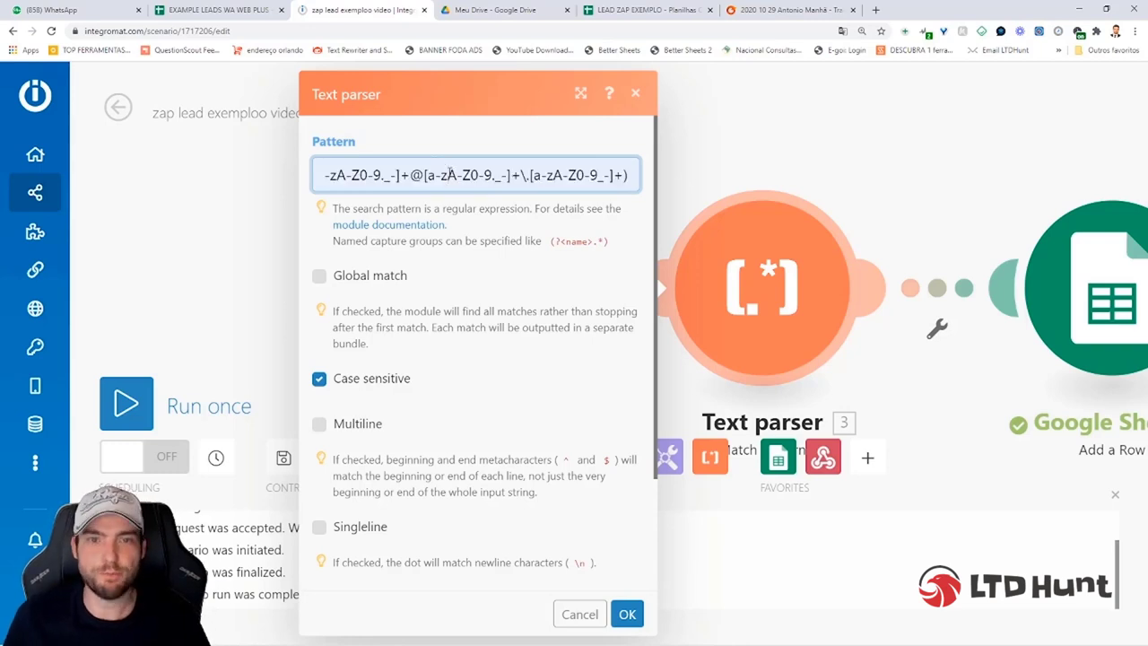
drag(399, 175, 496, 176)
Disable Case sensitive matching and enable continuing the execution of the route even if the module finds no matches
click(328, 381)
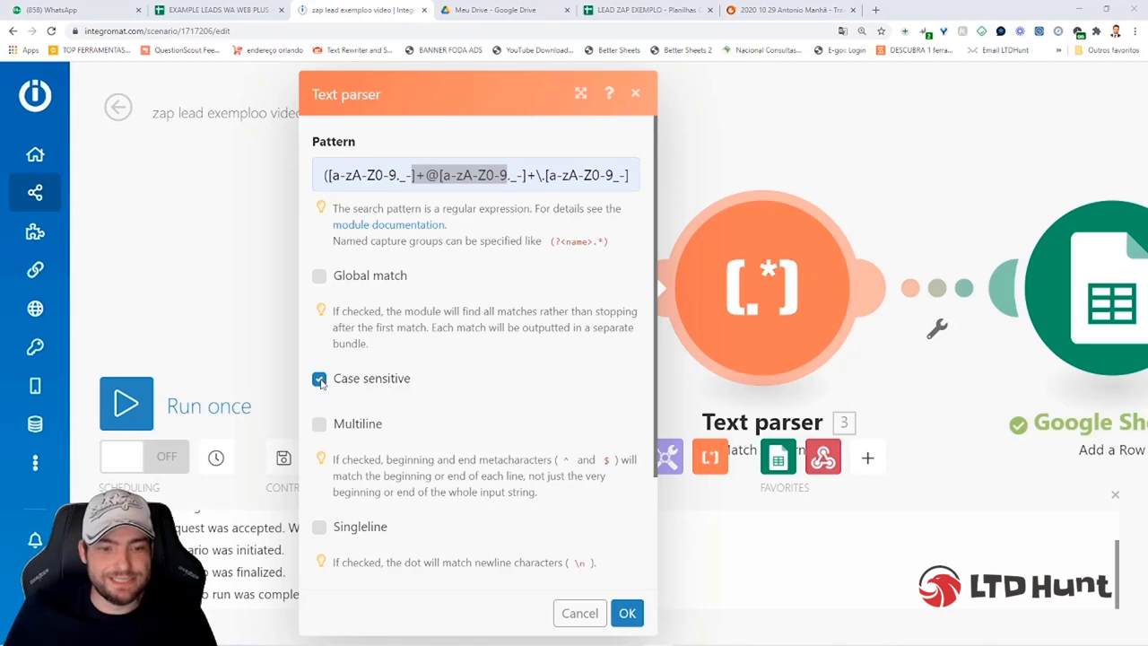
click(320, 379)
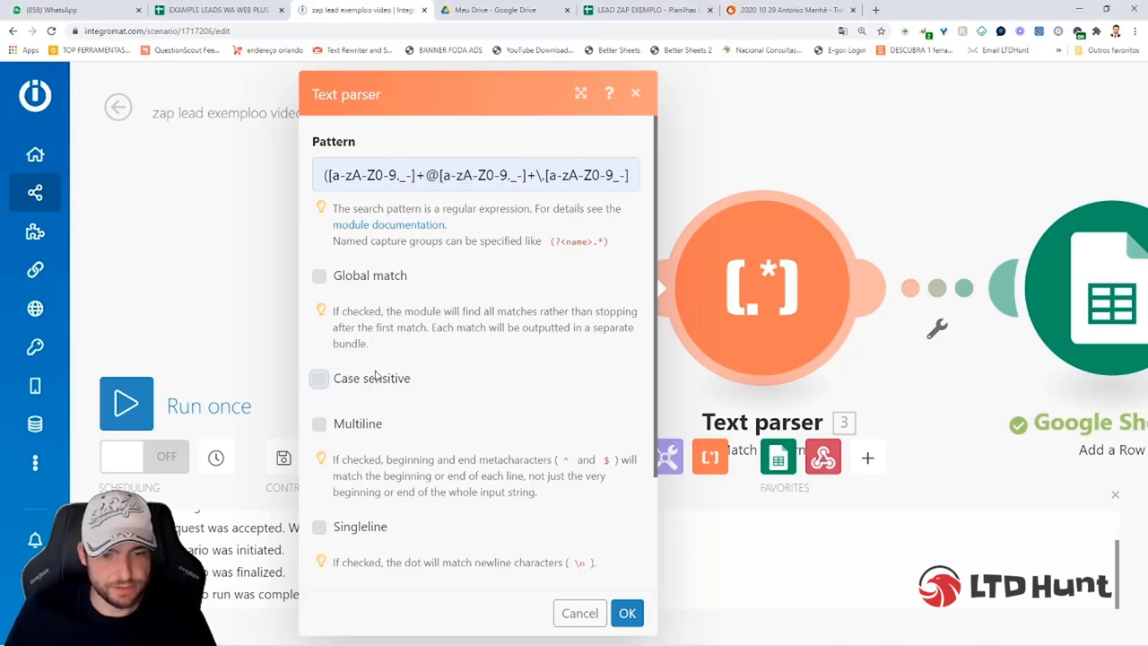
scroll(354, 372, down, 1)
scroll(345, 377, down, 1)
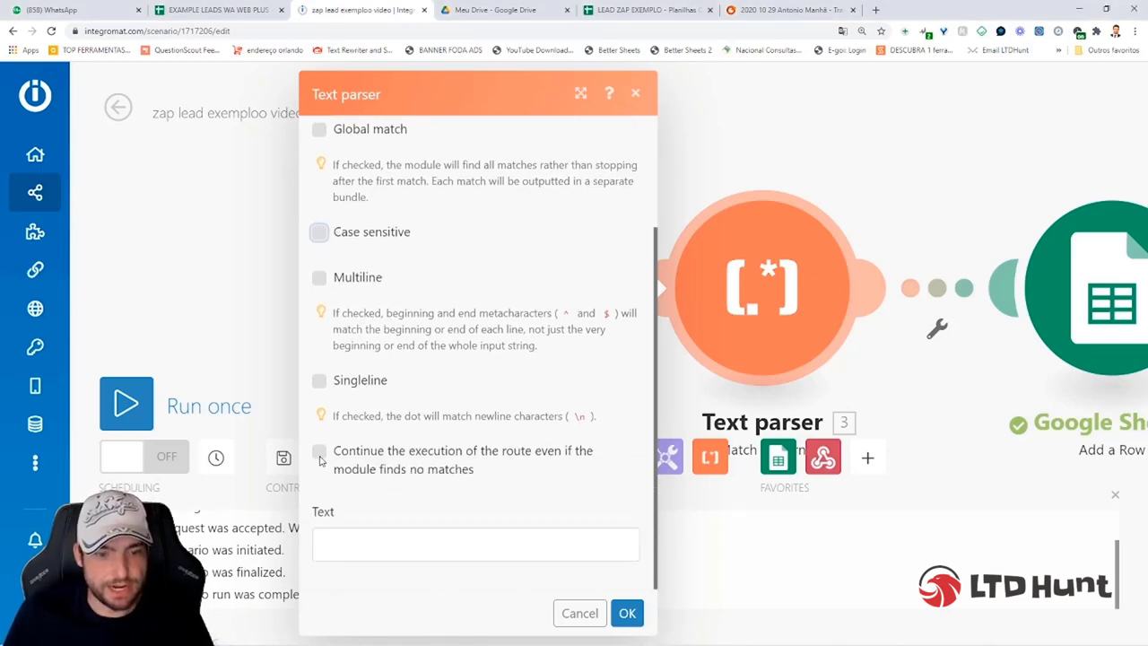
click(320, 453)
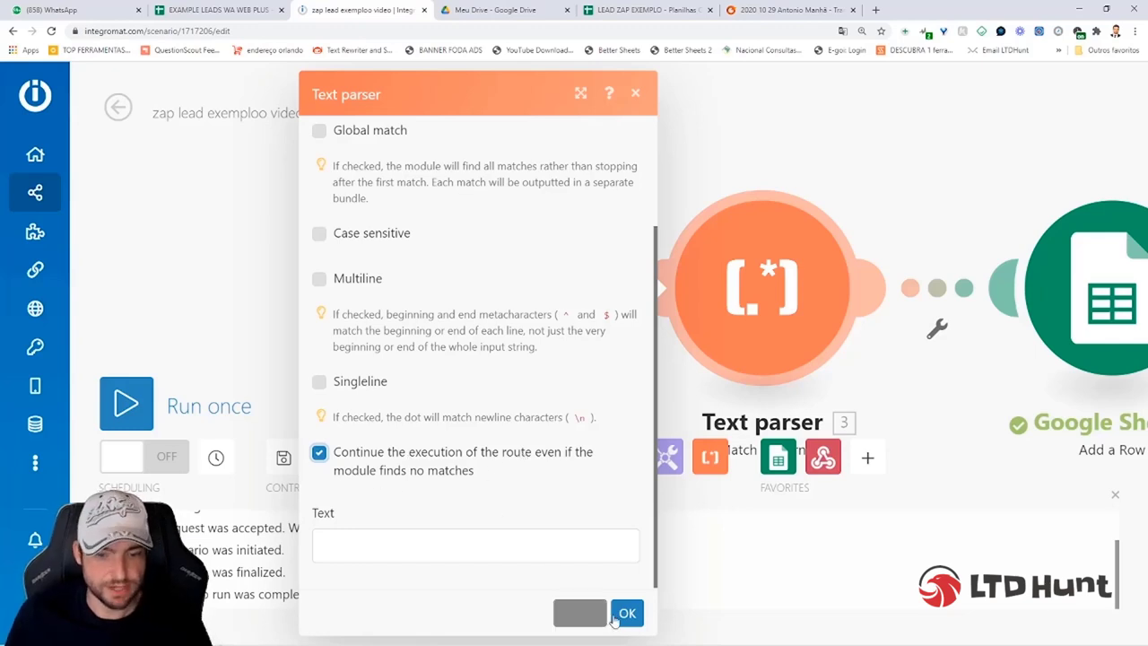
Map the Text parser's Text to the webhook's m_content and confirm the module
click(392, 538)
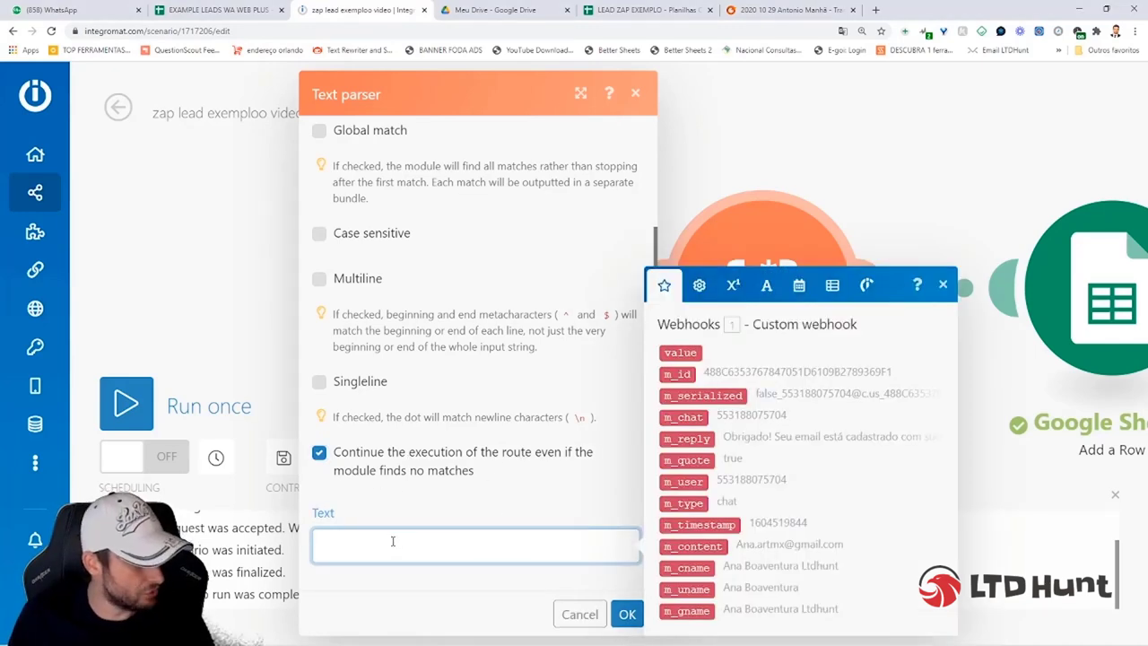
drag(714, 547, 711, 548)
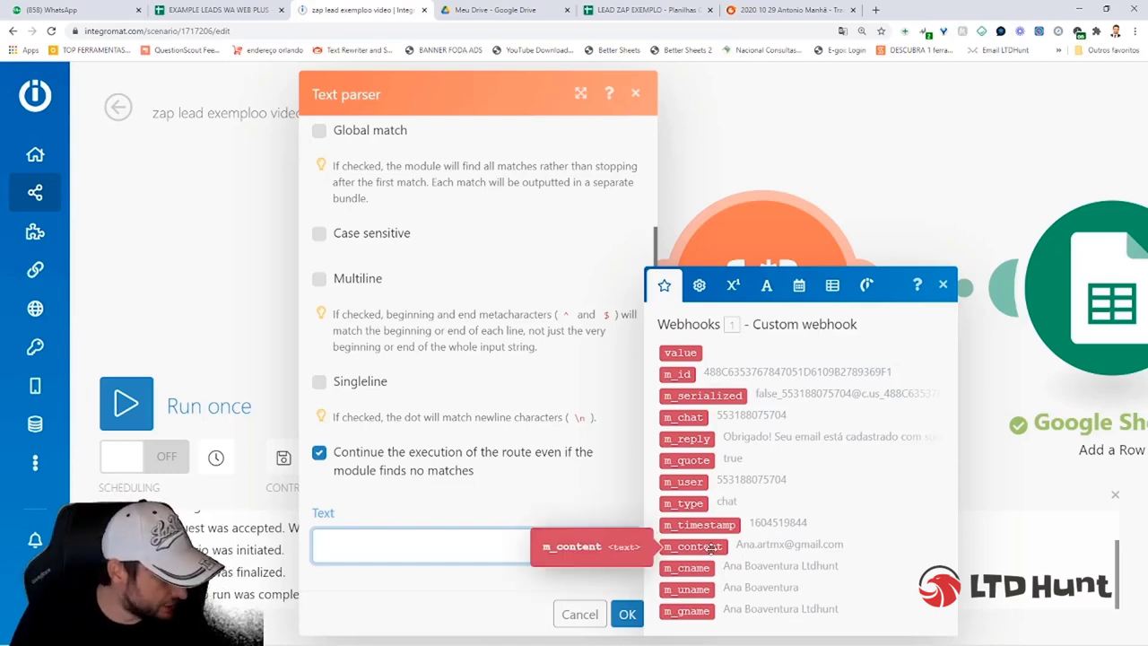
click(712, 548)
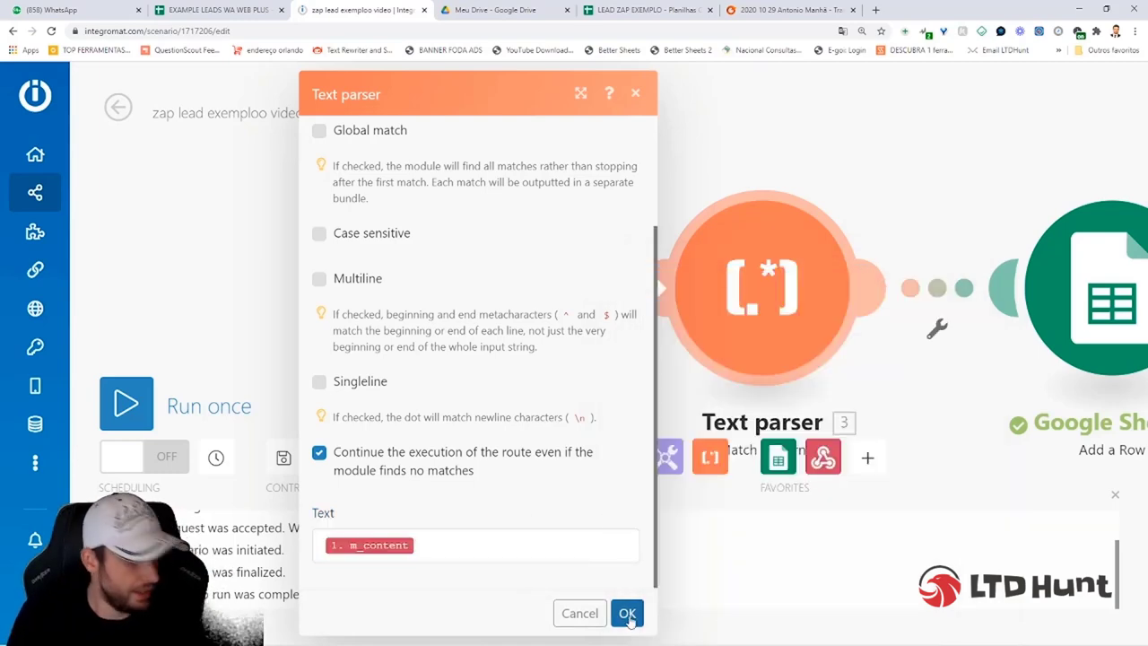
click(627, 613)
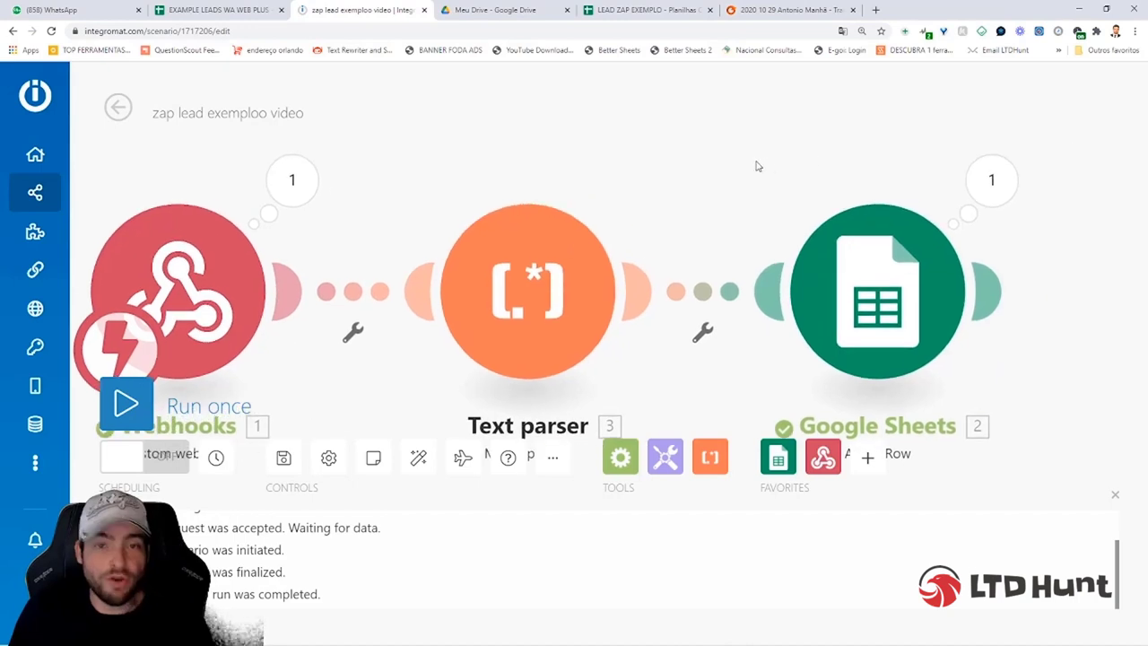
In the Google Sheets module, replace the m_content mapping of EMAIL (C) with the Text parser's $1 output
click(877, 285)
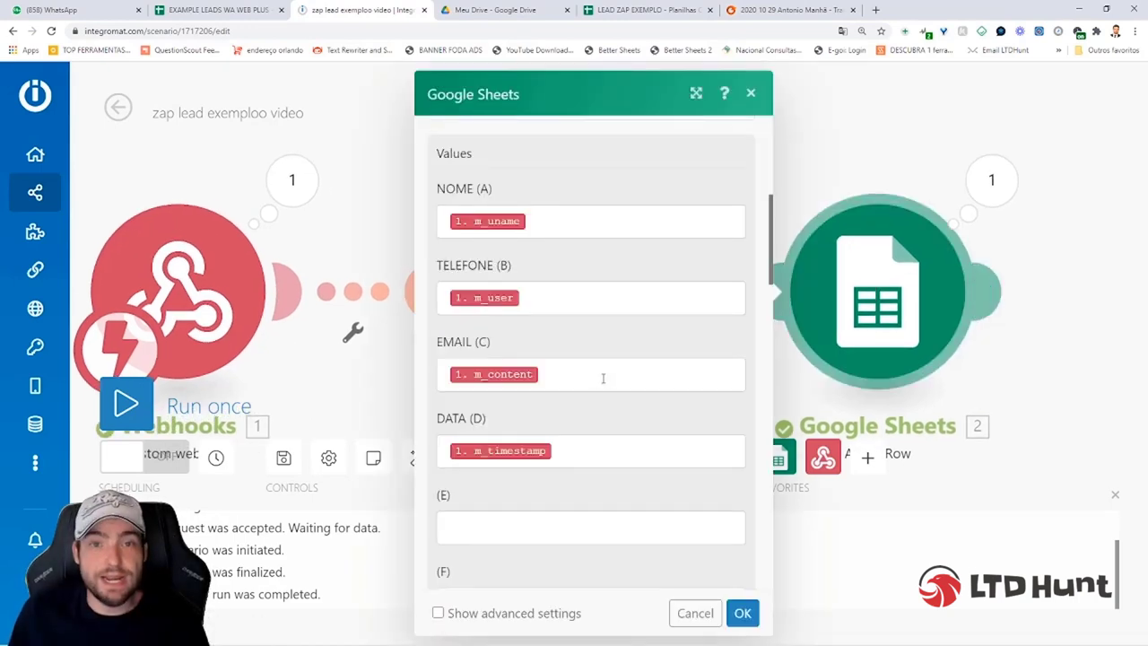
click(603, 377)
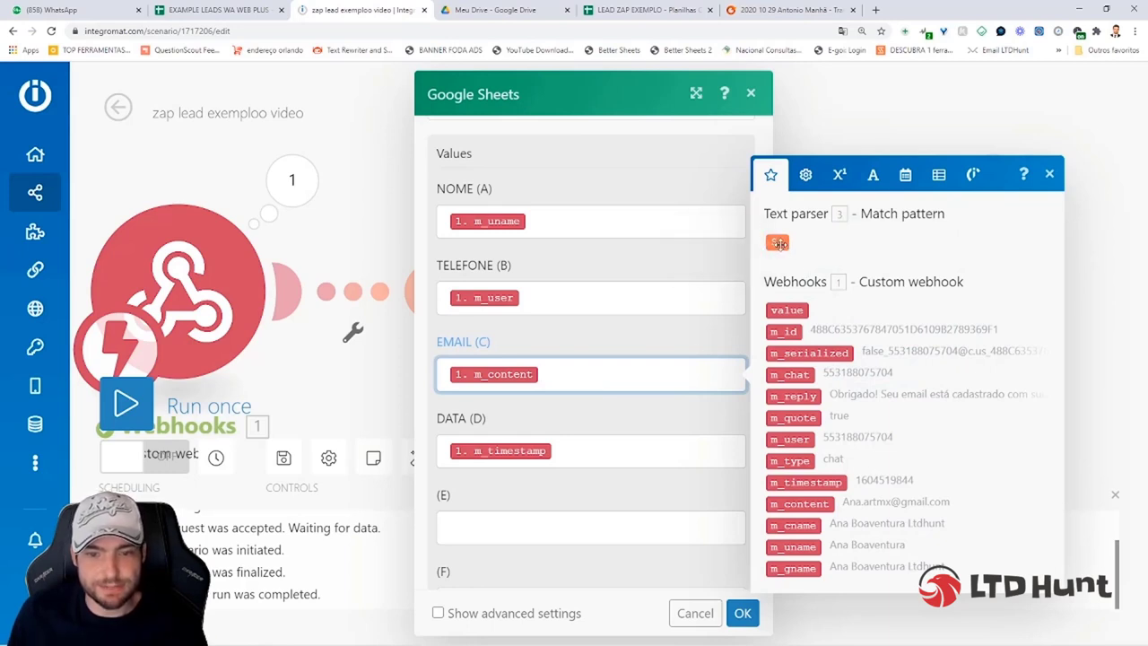
click(776, 242)
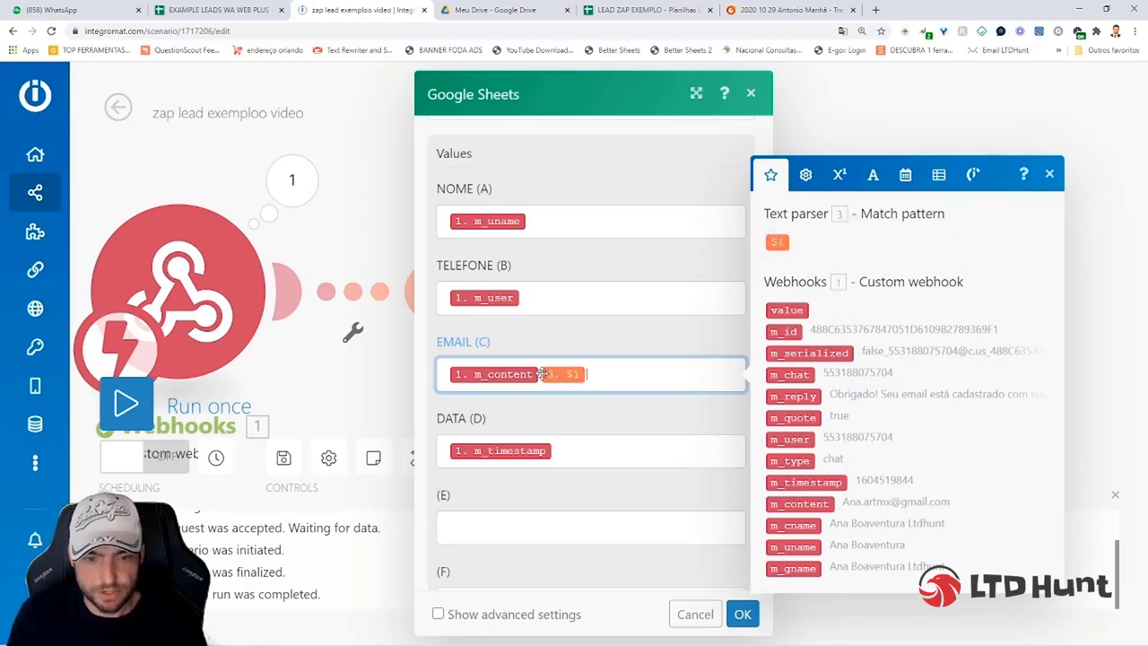
click(539, 374)
key(BackSpace)
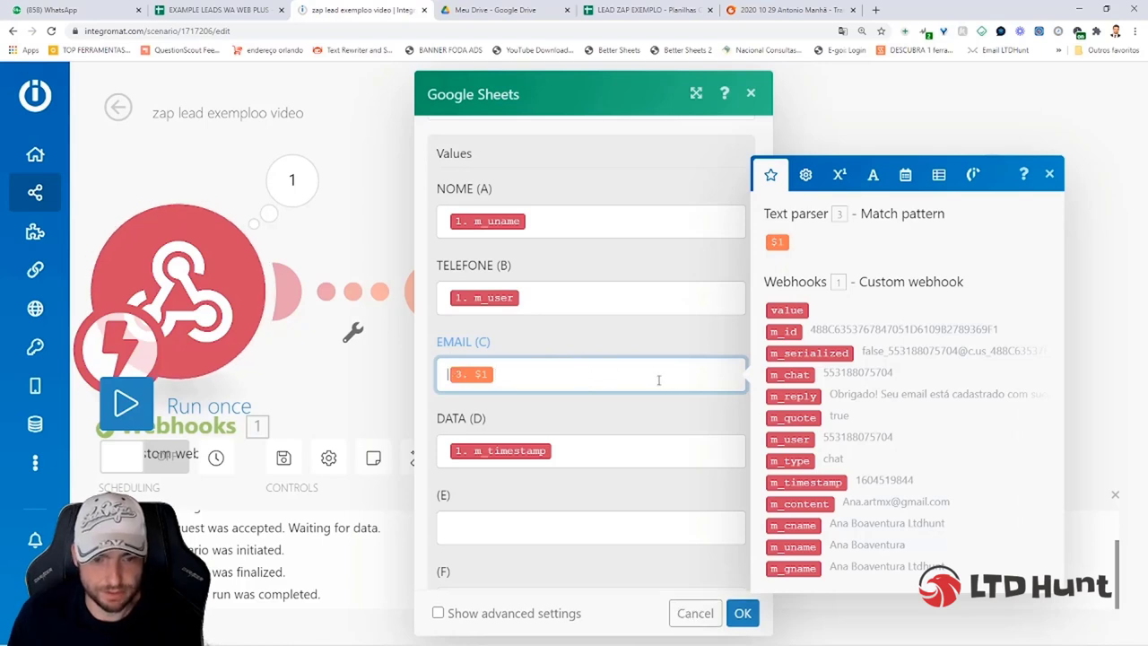
click(728, 405)
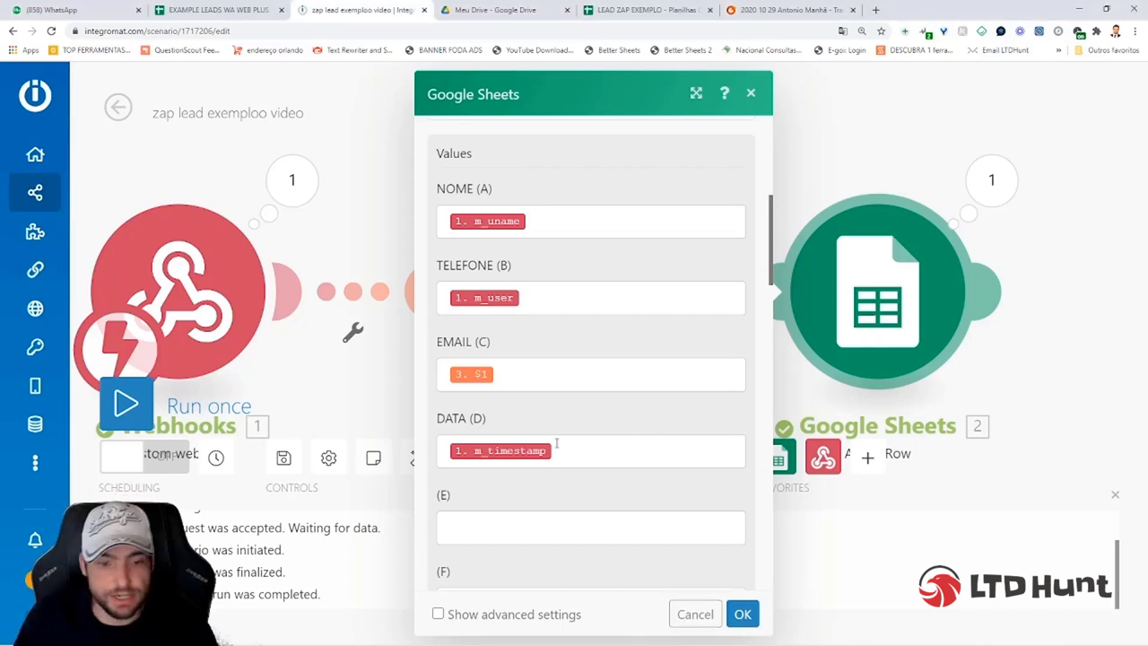
In DATA (D), nest a parseDate function inside formatDate and move the m_timestamp mapping into parseDate as its date argument
click(449, 453)
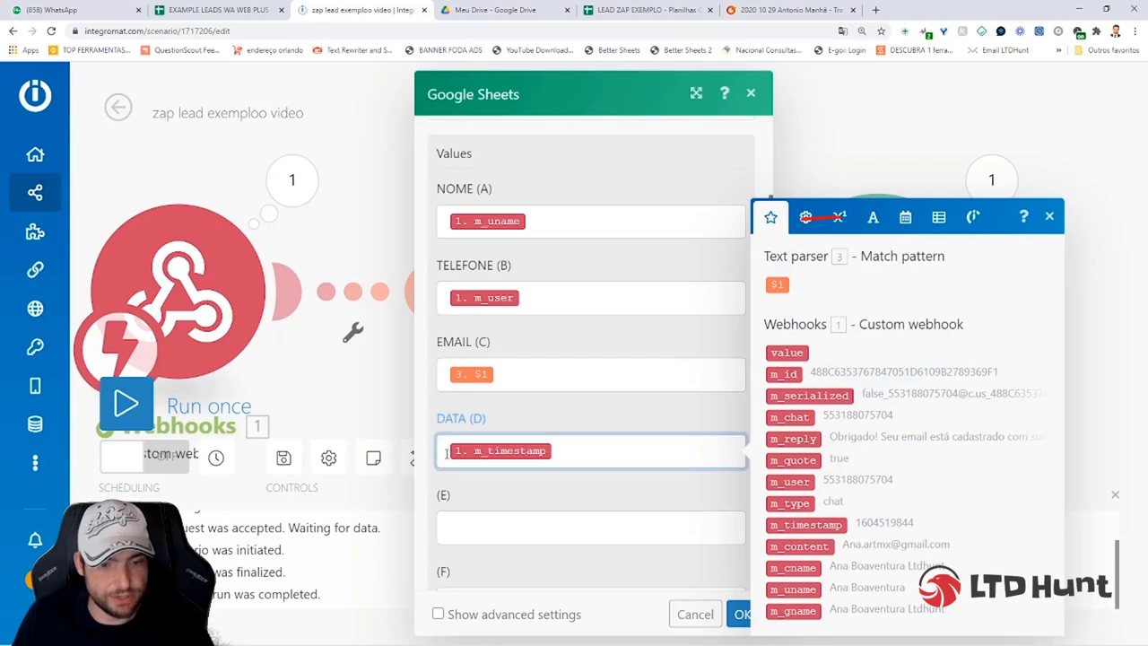
click(905, 224)
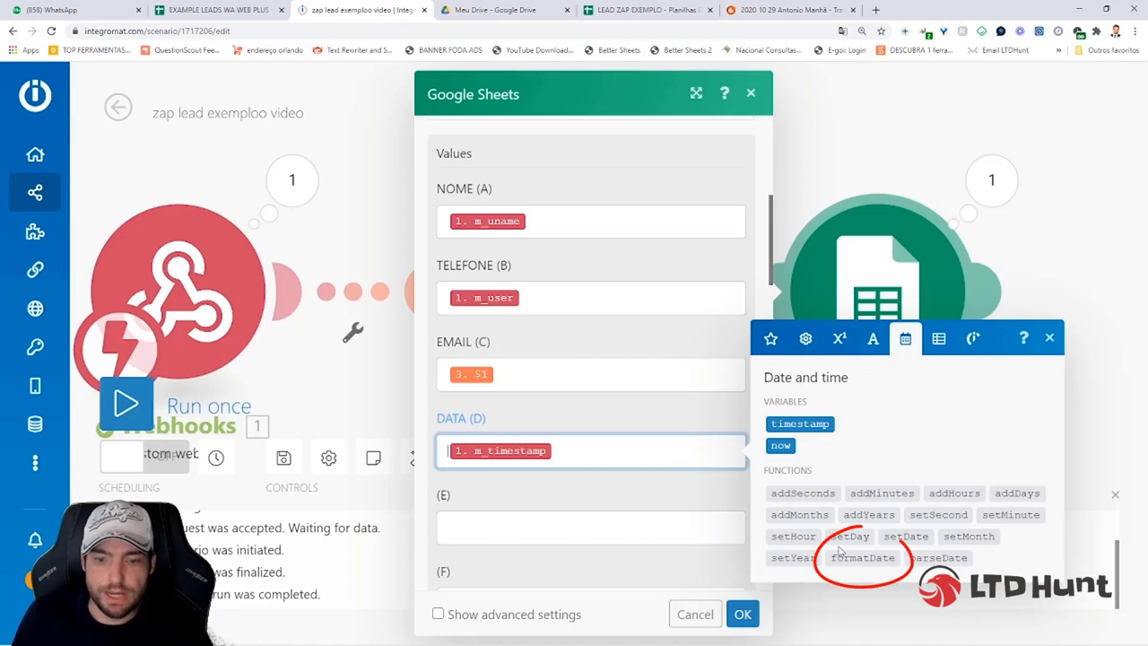
click(858, 560)
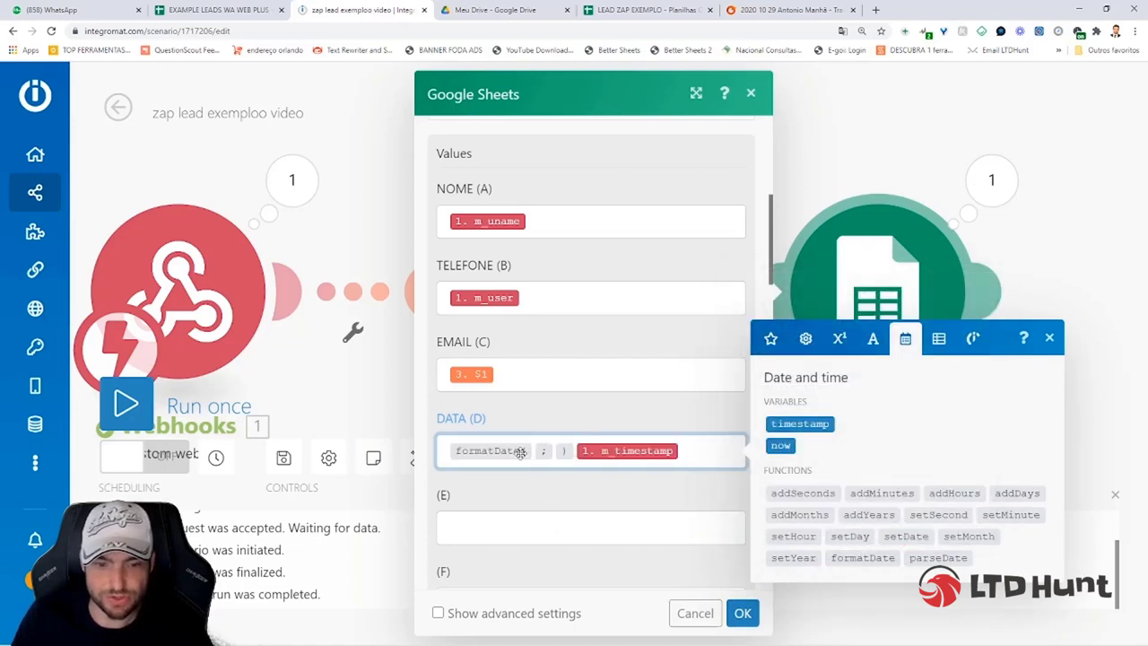
click(538, 453)
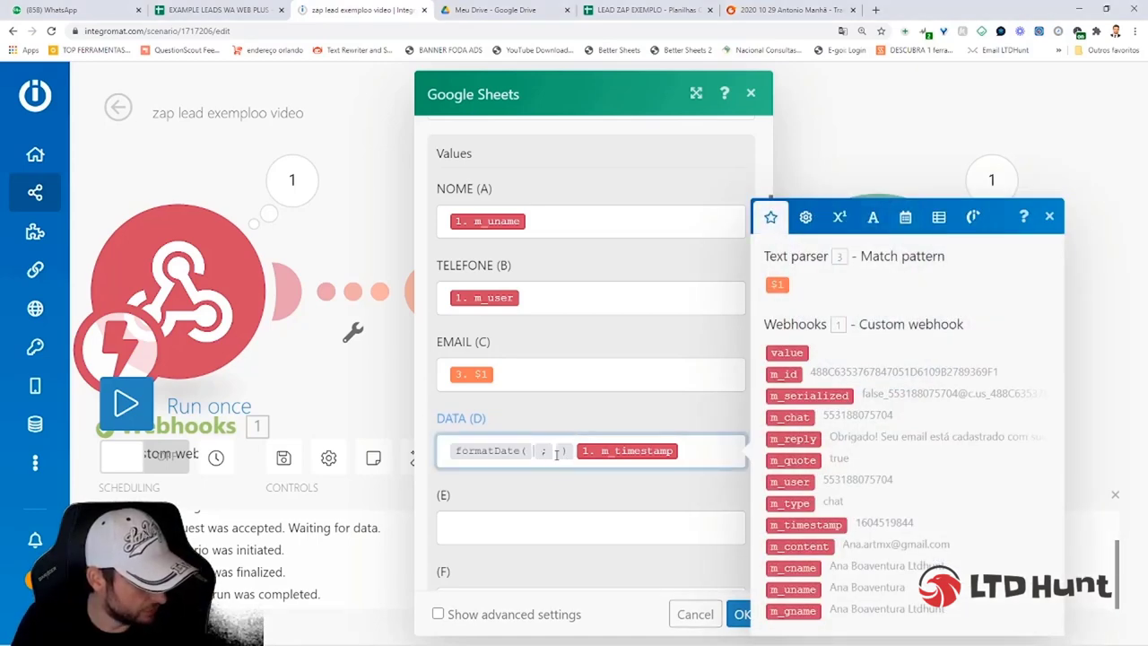
click(914, 212)
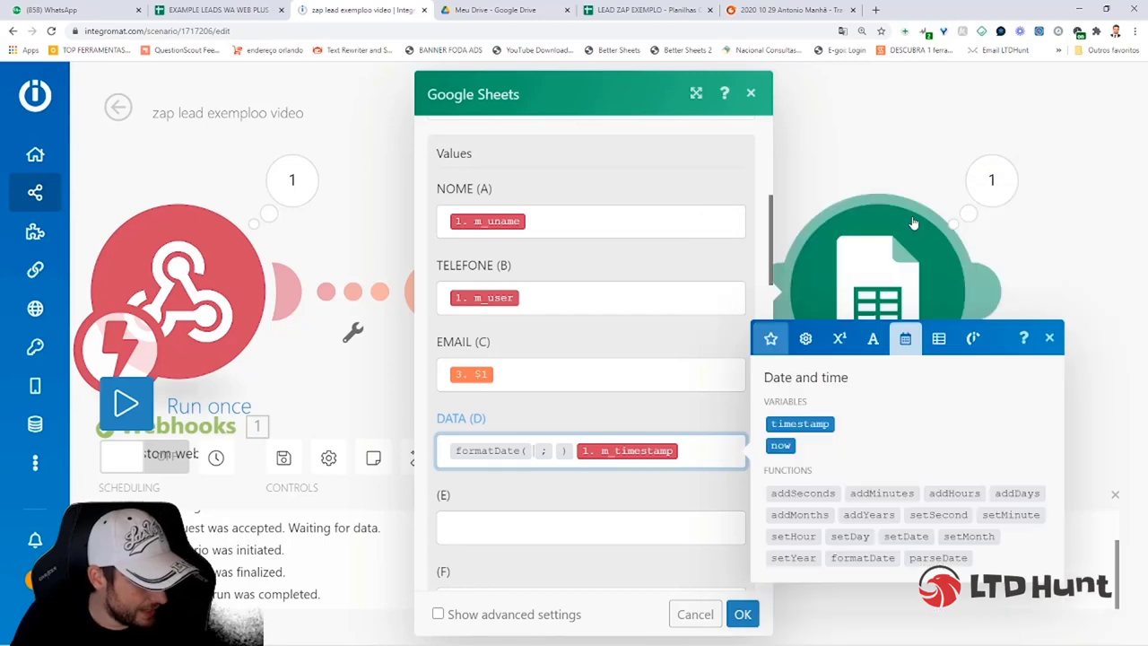
click(938, 557)
drag(521, 473, 621, 452)
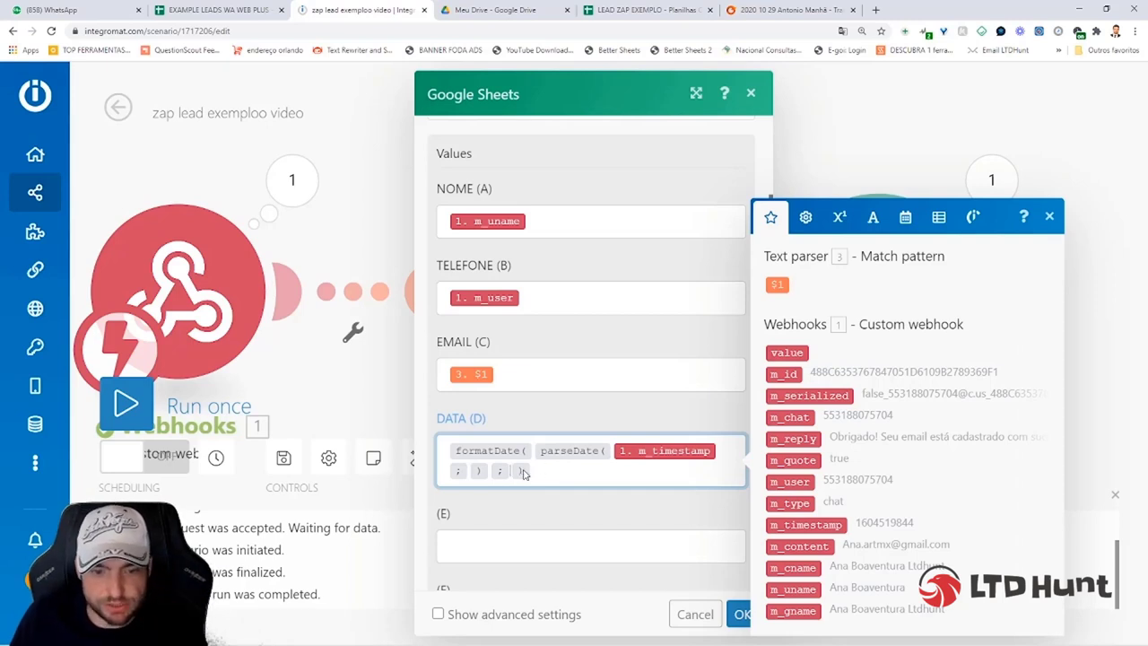
Set the formatDate output format to DD.MM.YYYY, then confirm the Google Sheets module and save the scenario
text(DD )
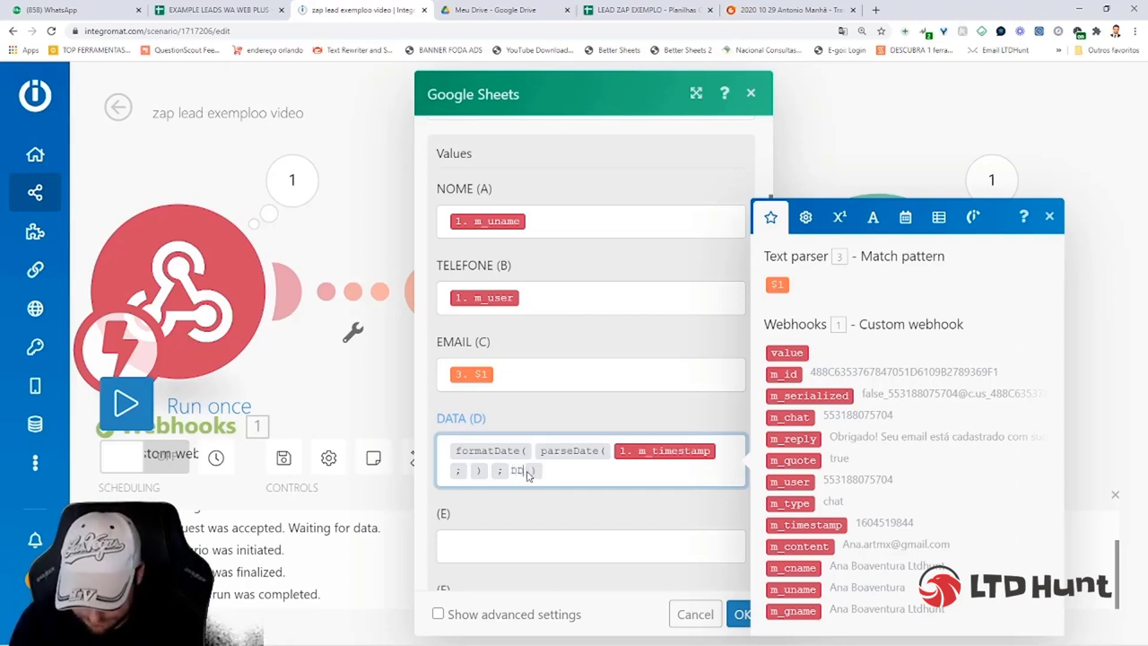
text(/)
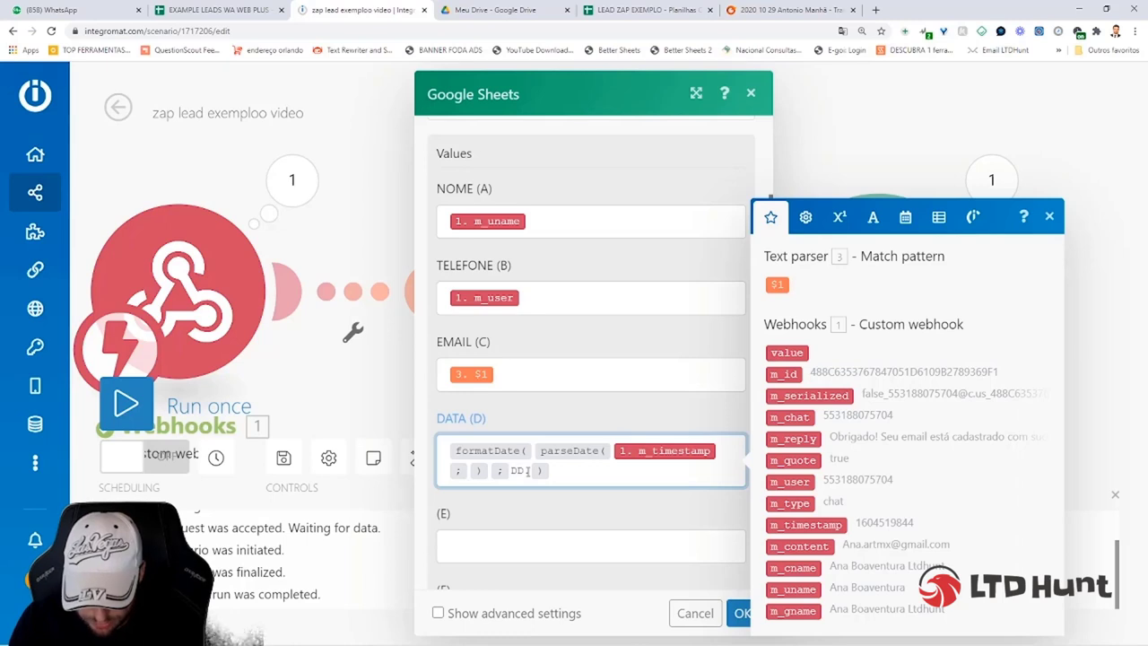
text(MM.)
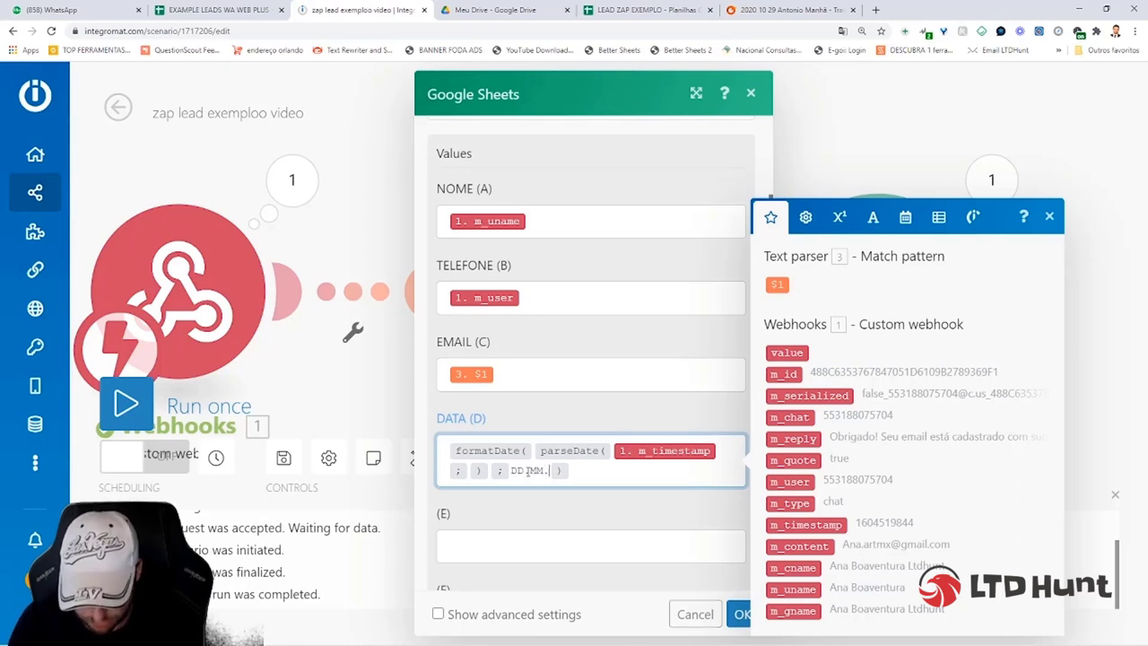
text(/YY)
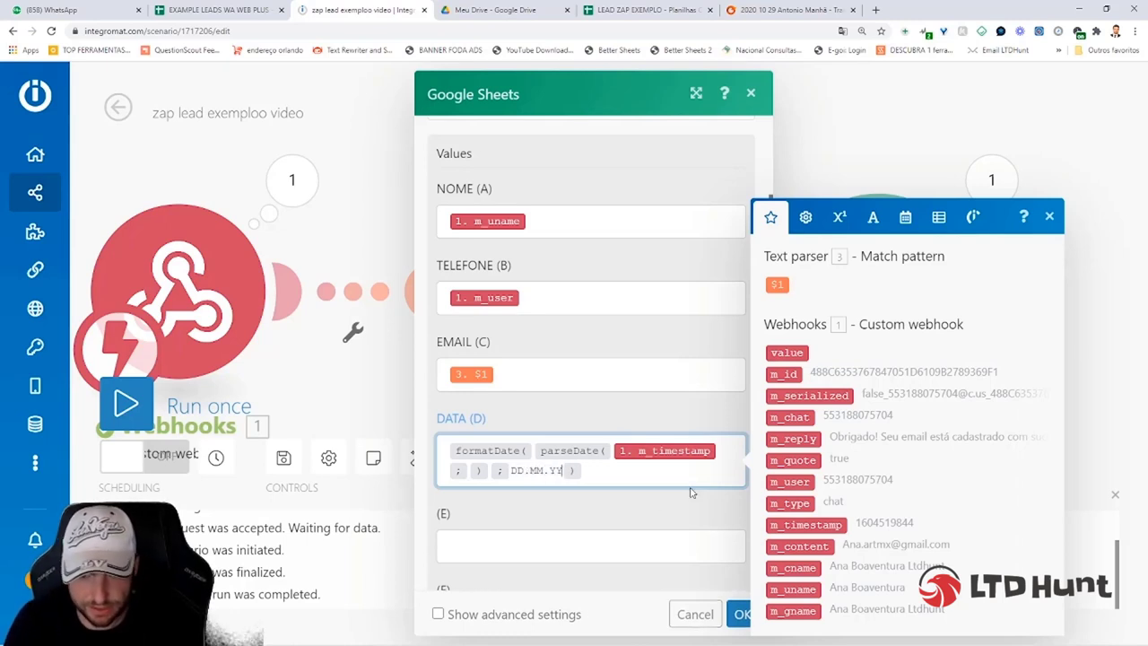
text(YY)
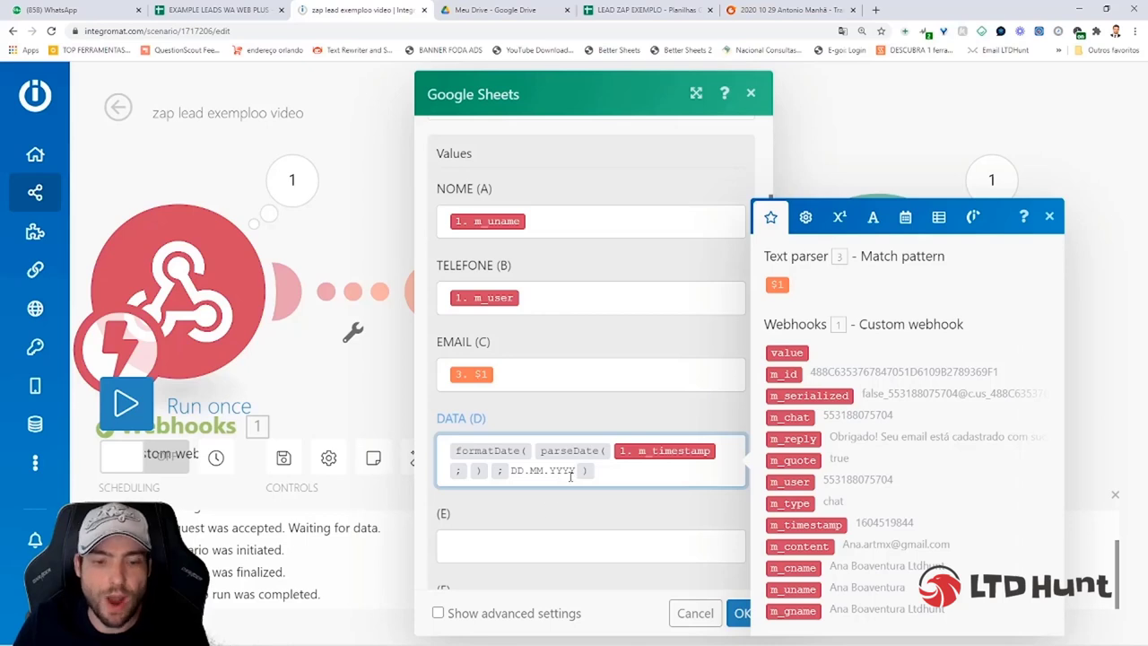
drag(550, 470, 575, 470)
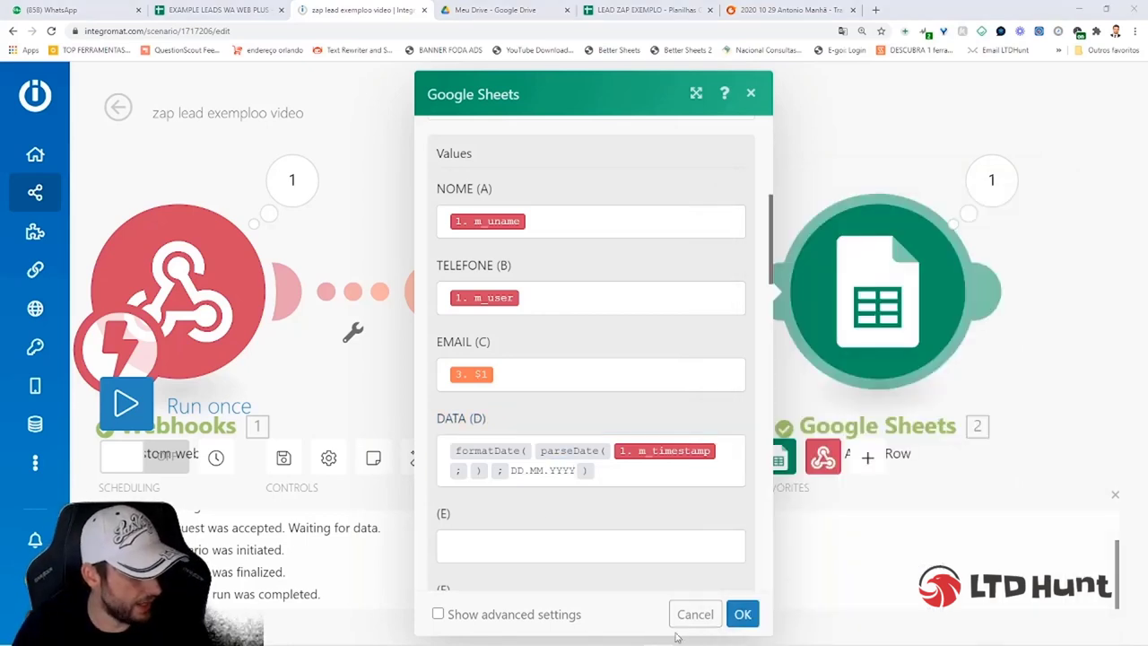
click(741, 614)
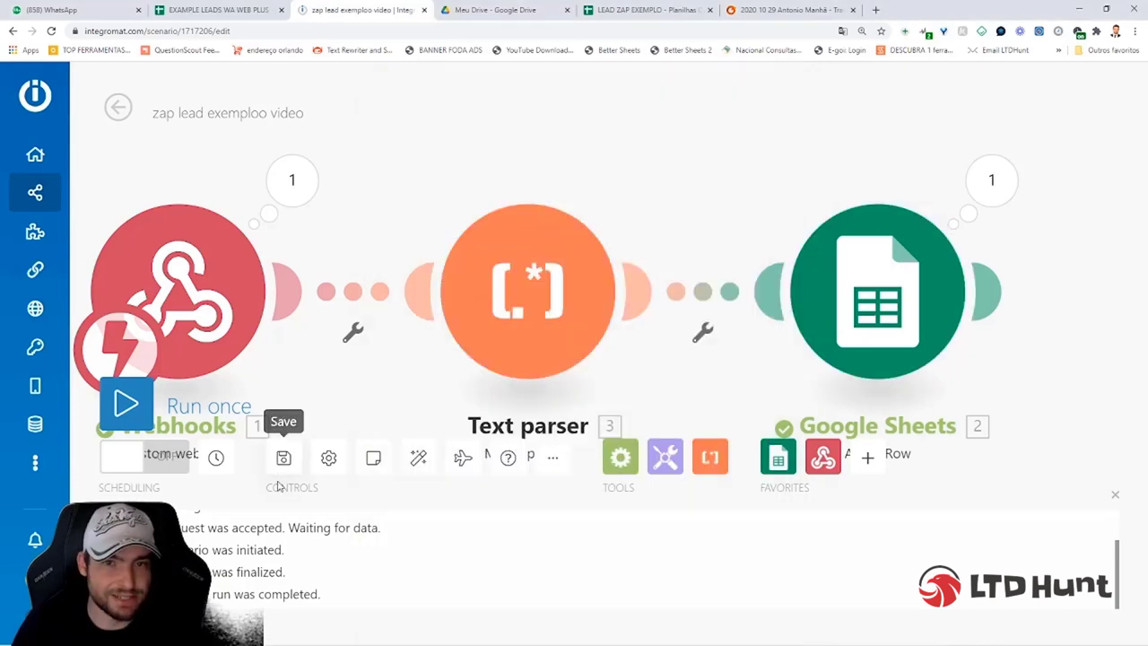
click(279, 464)
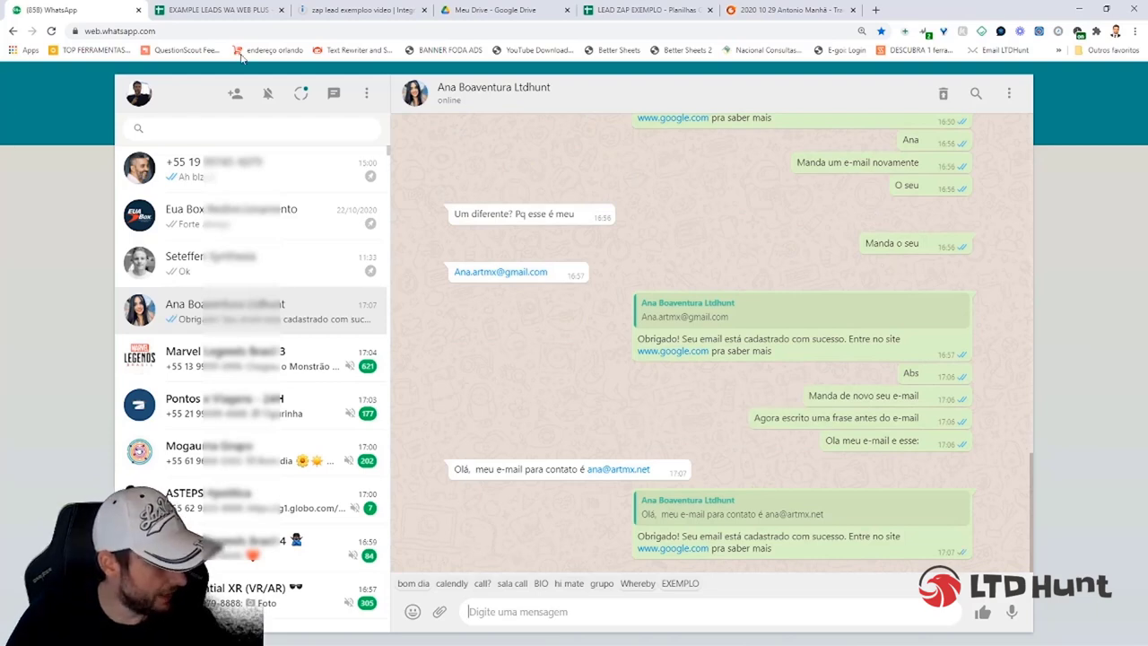
Switch to the LEAD ZAP EXEMPLO spreadsheet and widen the EMAIL column to fit full addresses
click(655, 13)
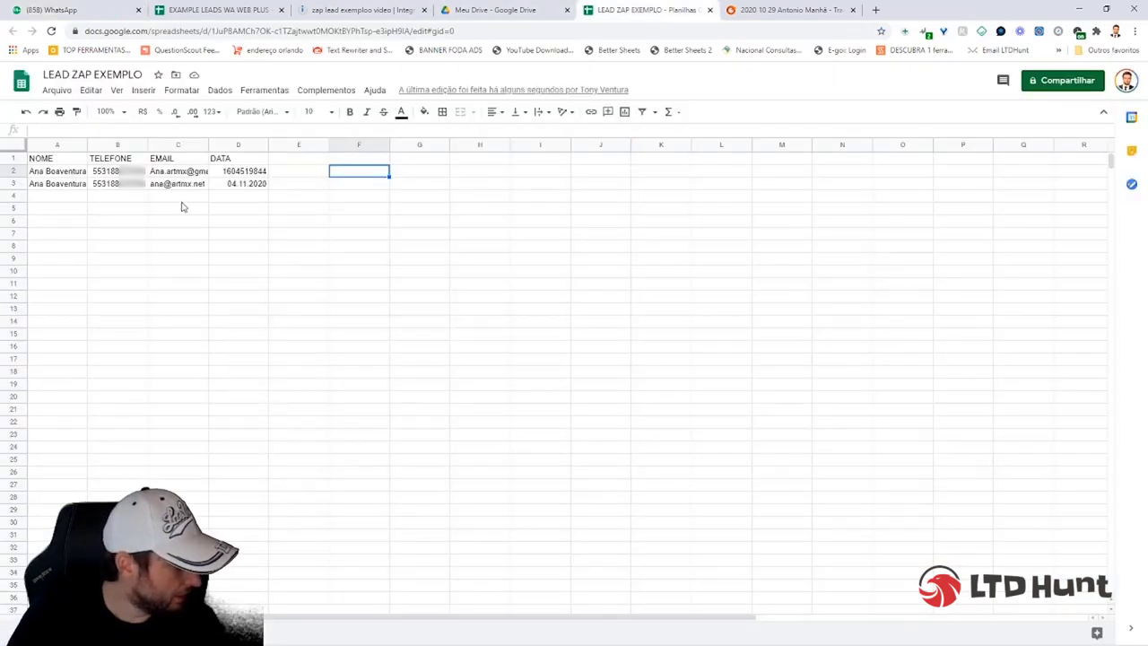
drag(208, 145, 340, 145)
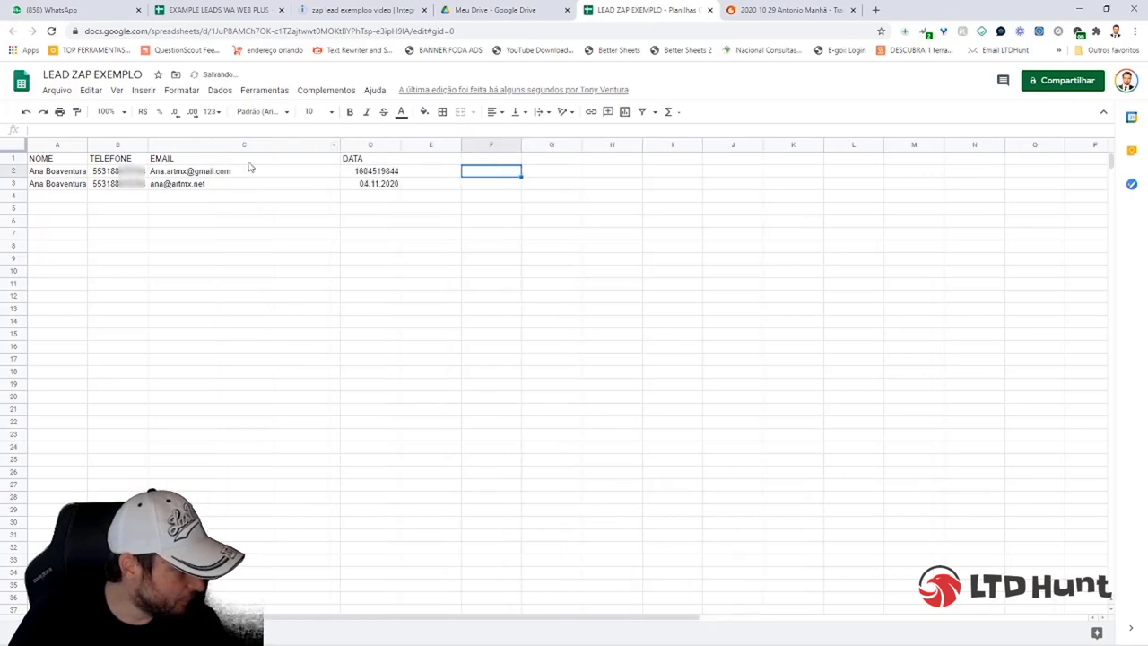
Examine the email, date, phone and name recorded for the new lead in row 3
click(223, 183)
double_click(223, 183)
click(222, 183)
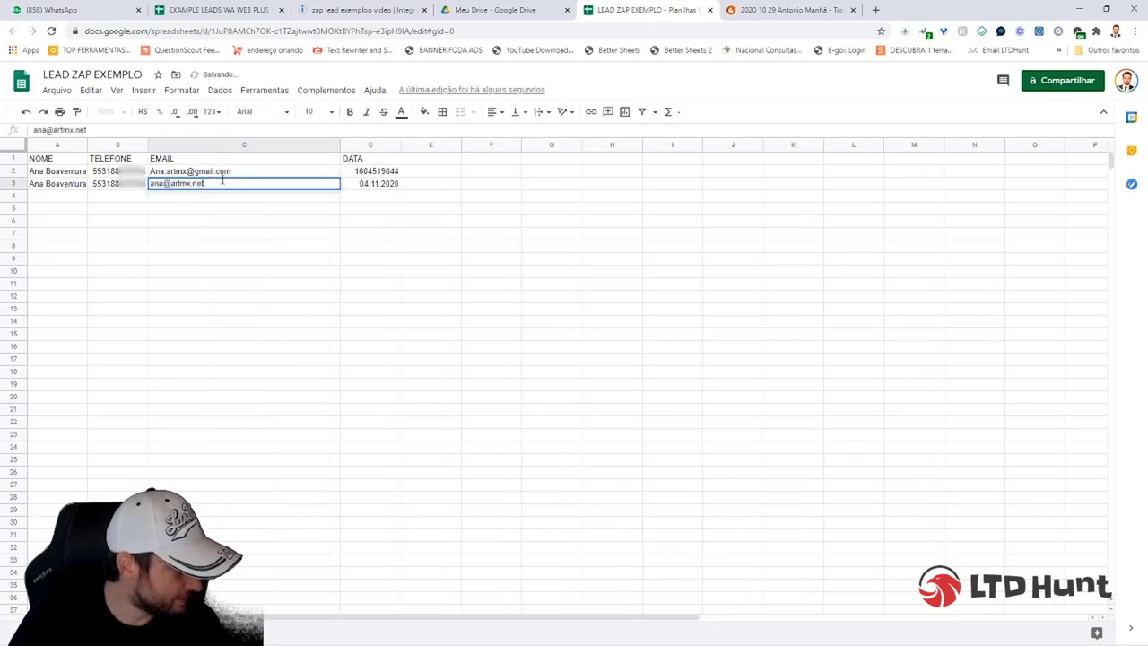
drag(230, 183, 151, 183)
click(393, 186)
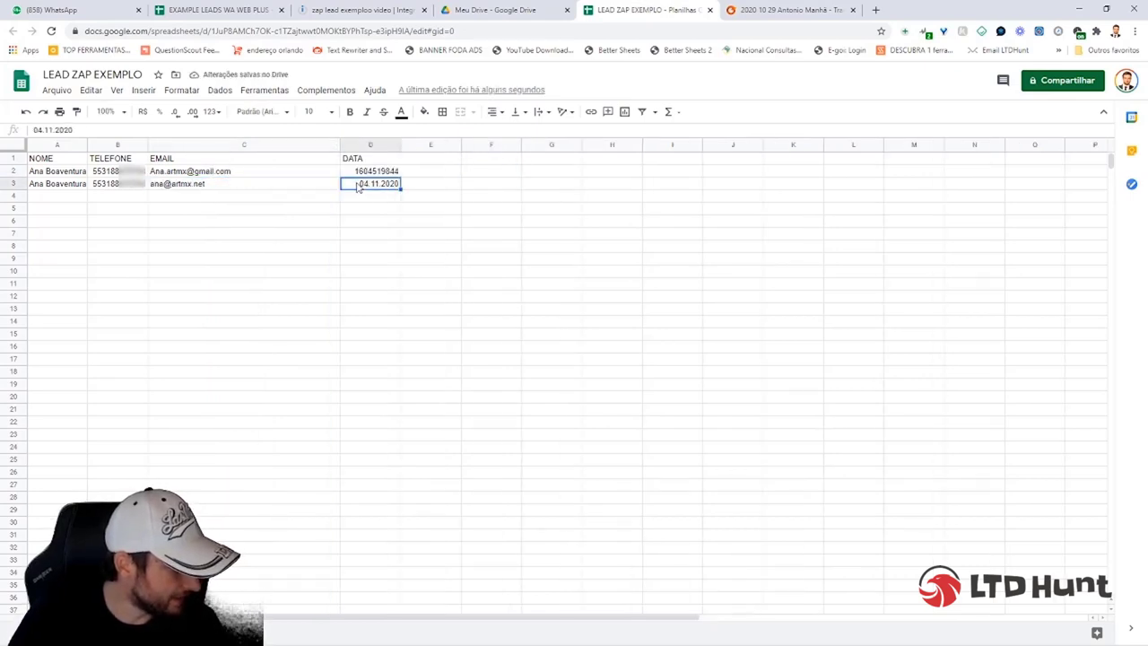
double_click(359, 184)
drag(359, 184, 400, 184)
key(Tab)
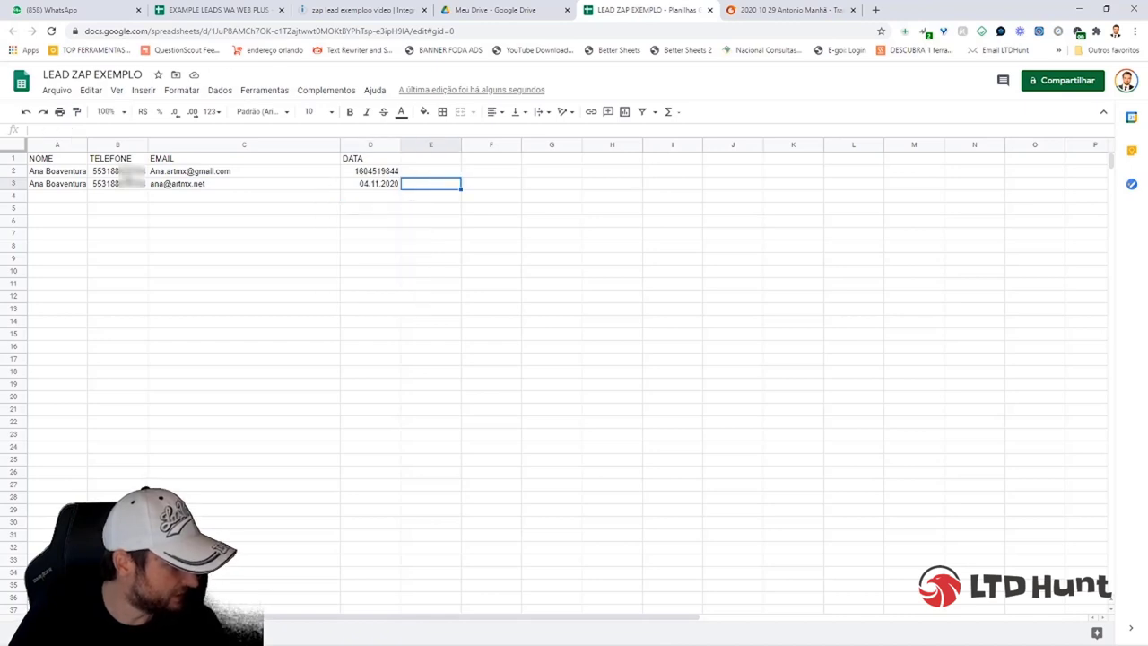
click(118, 186)
click(64, 186)
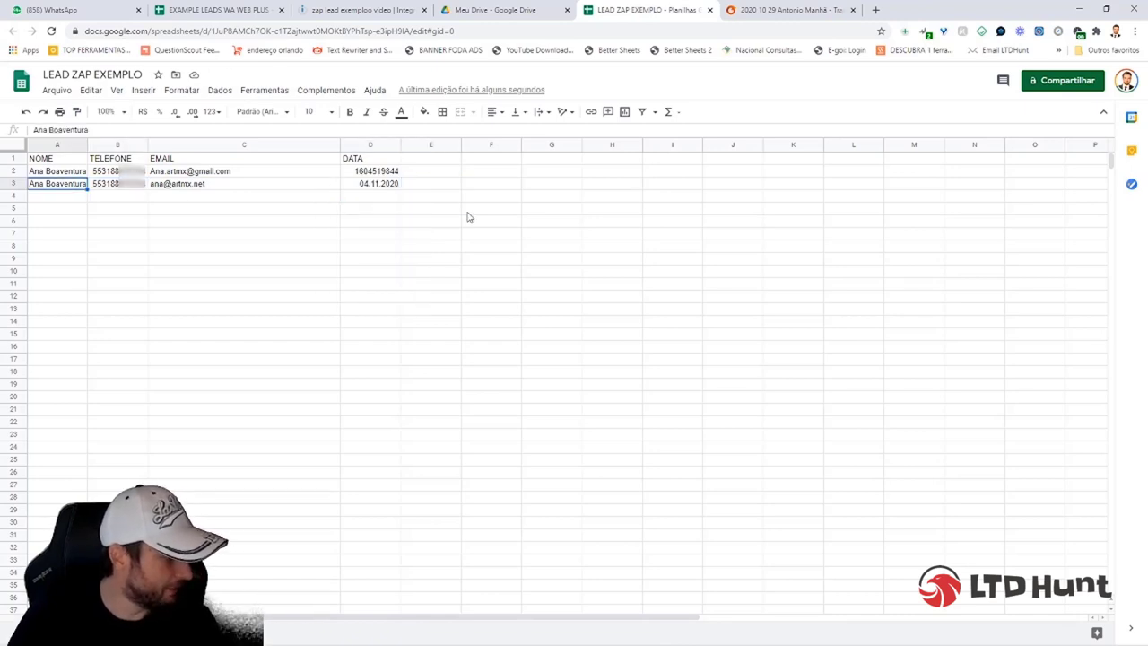
click(471, 212)
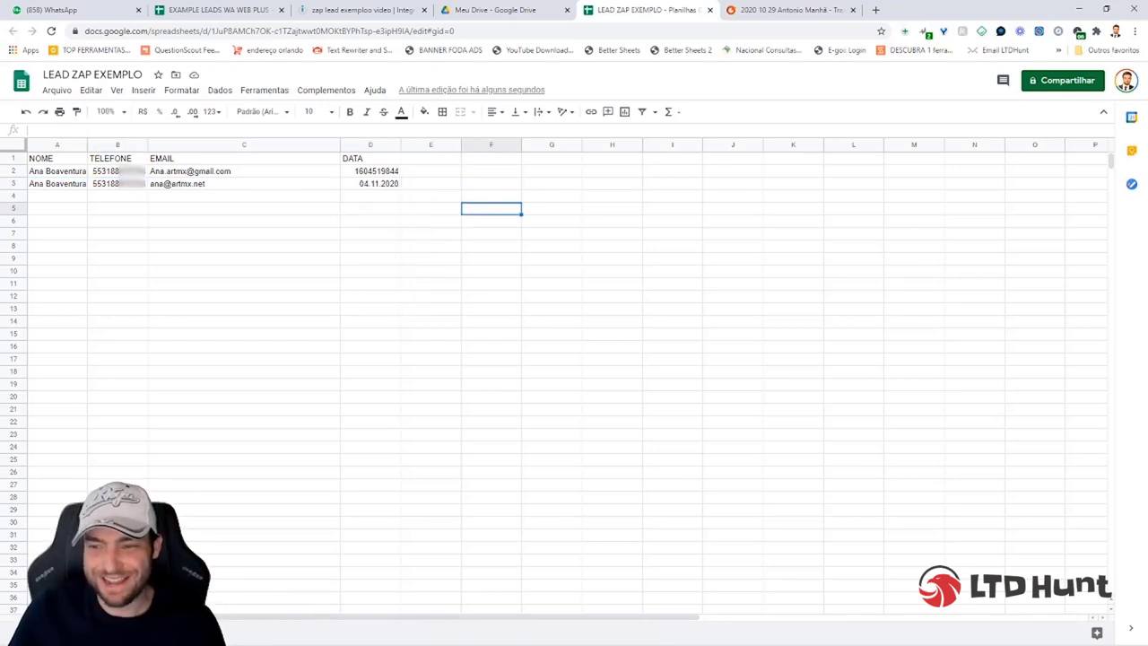